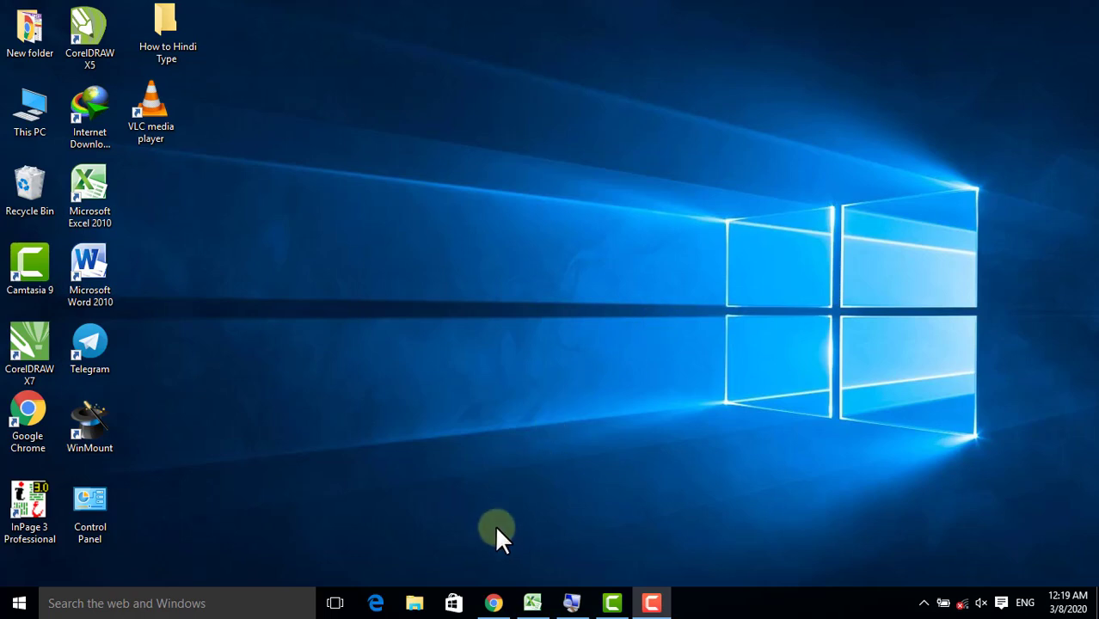
Bring Chrome's YouTube channel Videos page of Excel tutorials back to the front
click(493, 603)
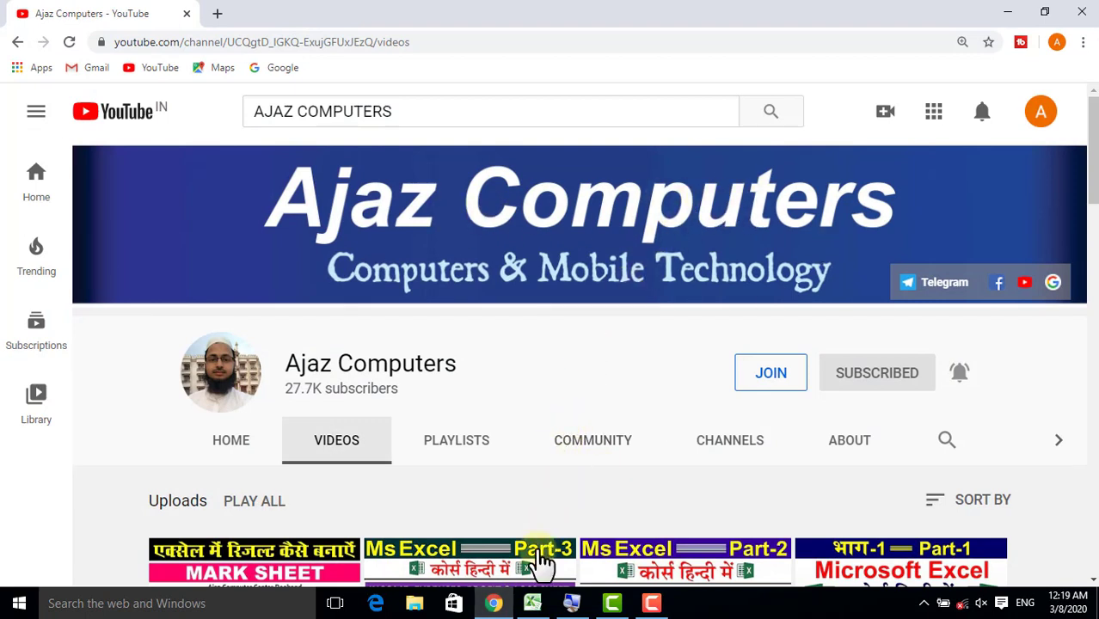
Bring the Mark Sheet.xlsx workbook with the student marks table to the front in Excel
click(532, 603)
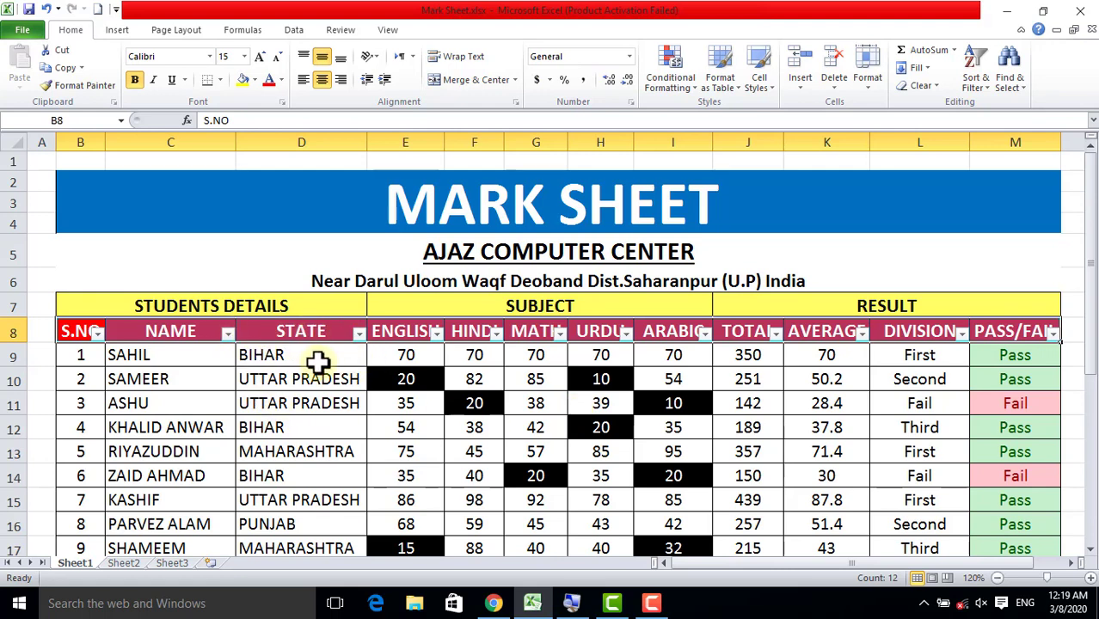
scroll(319, 364, down, 1)
scroll(303, 341, down, 1)
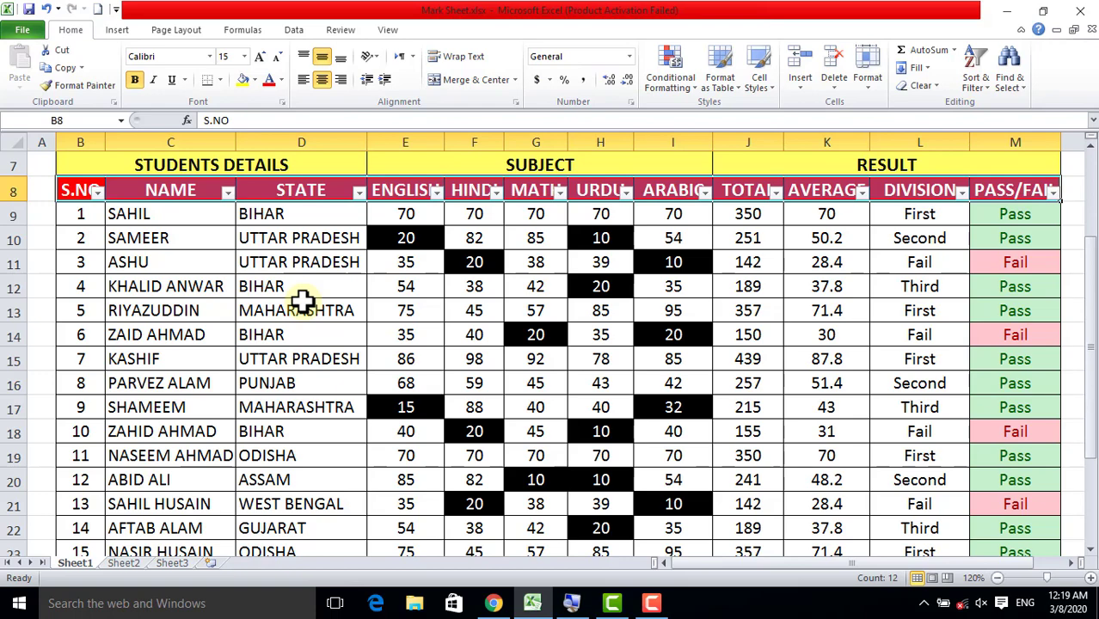
scroll(306, 295, up, 1)
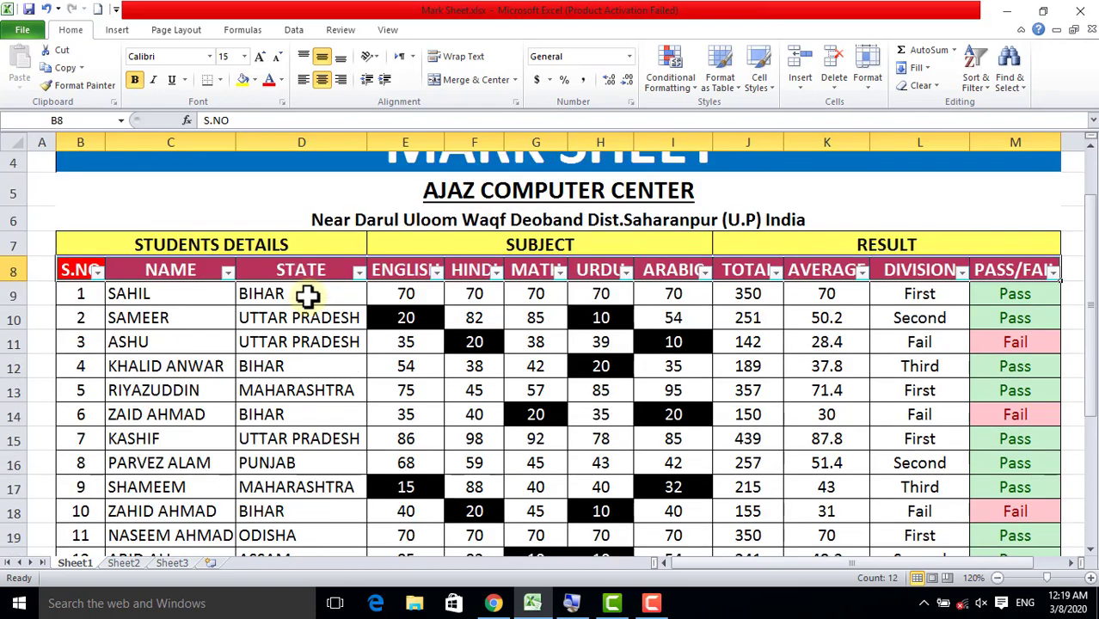
click(359, 272)
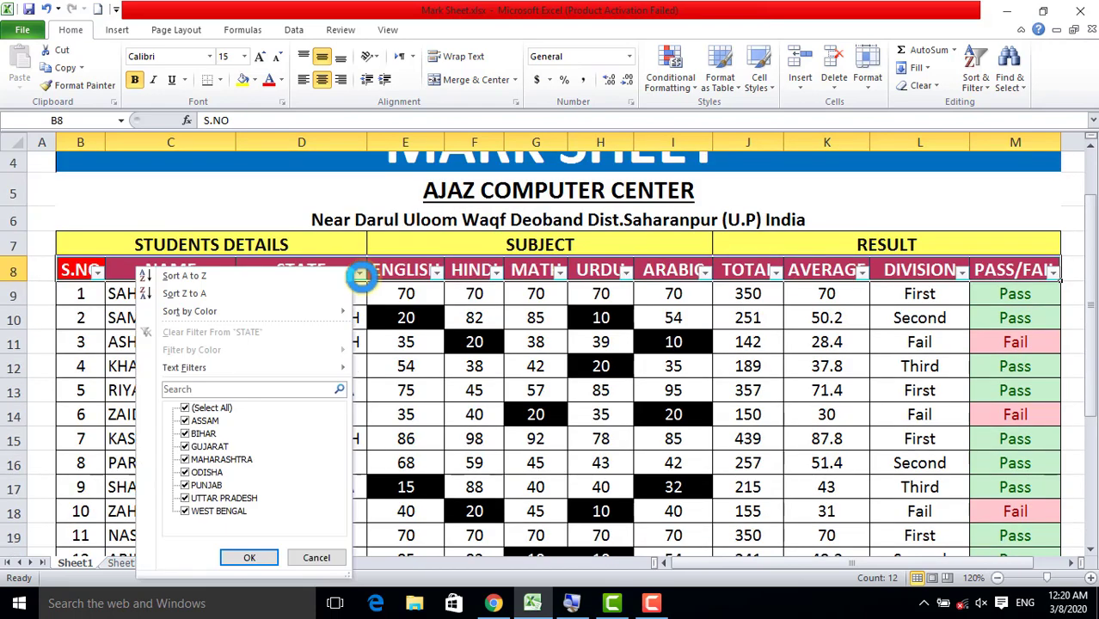
click(196, 407)
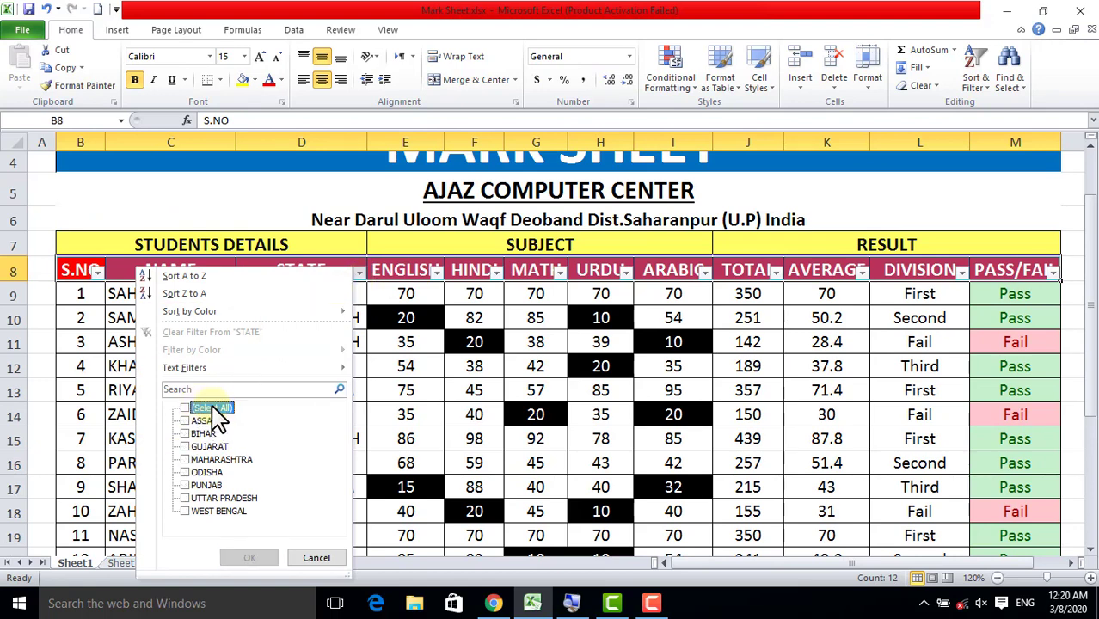
click(185, 434)
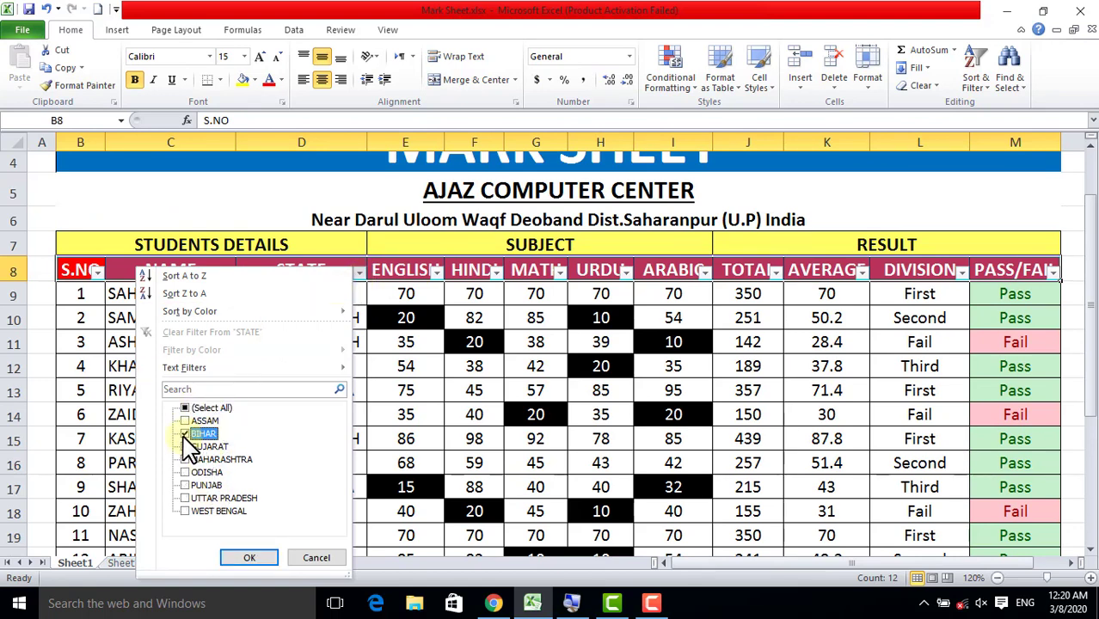
click(245, 559)
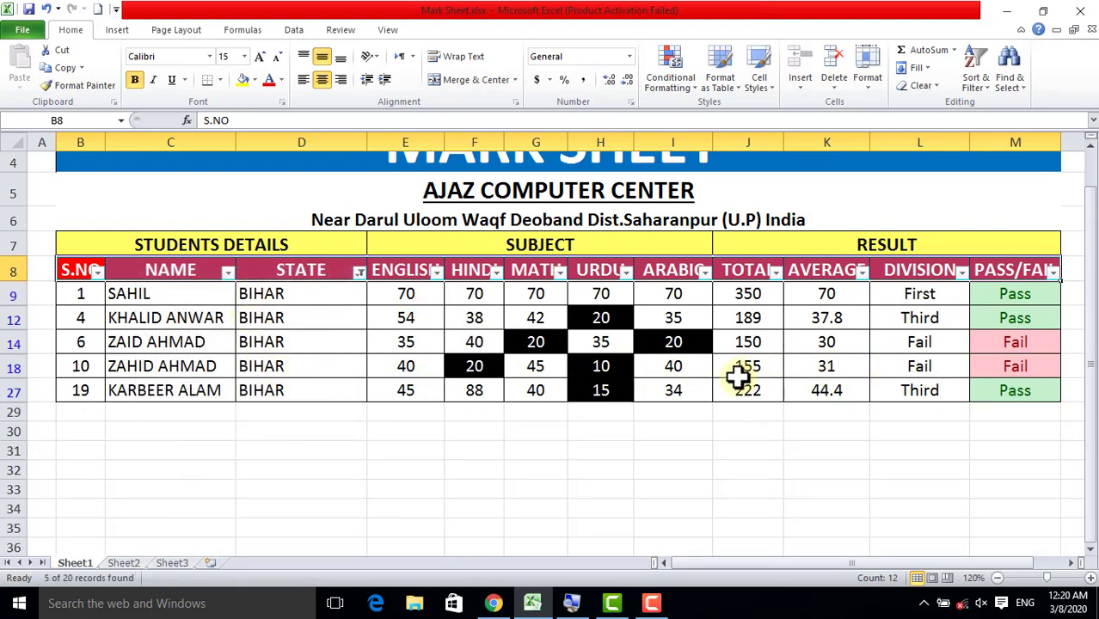
click(360, 272)
click(198, 434)
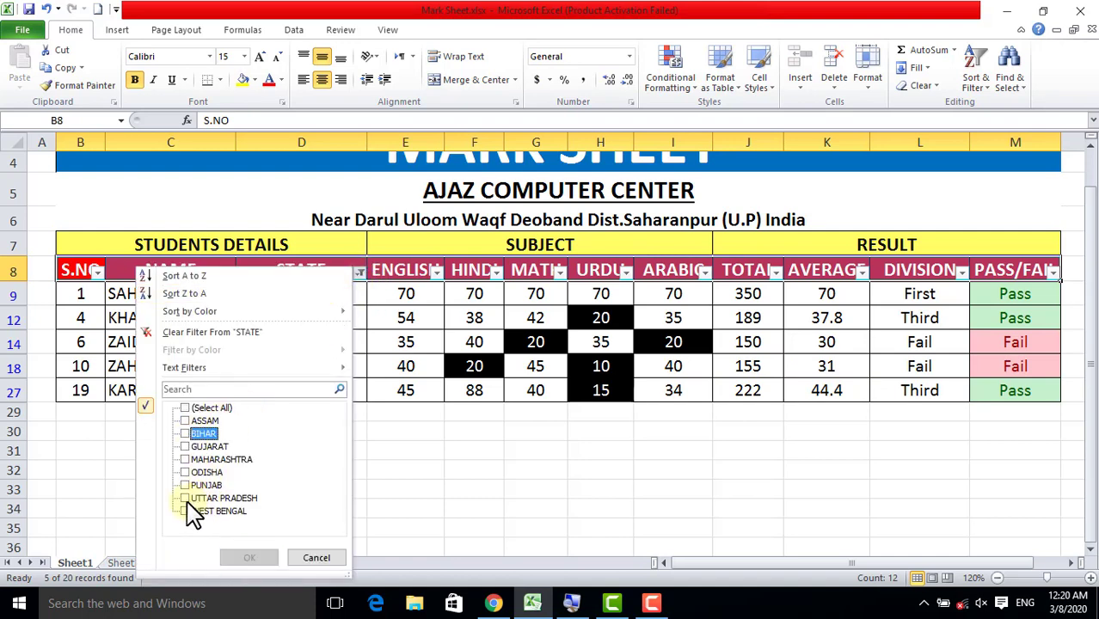
click(186, 500)
click(250, 559)
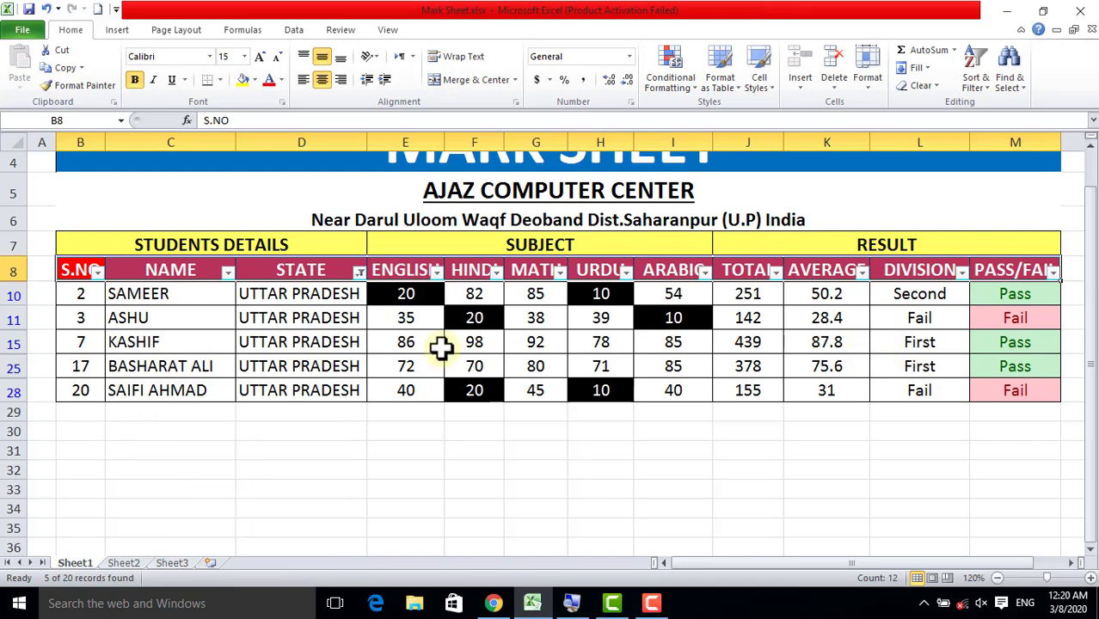
click(361, 274)
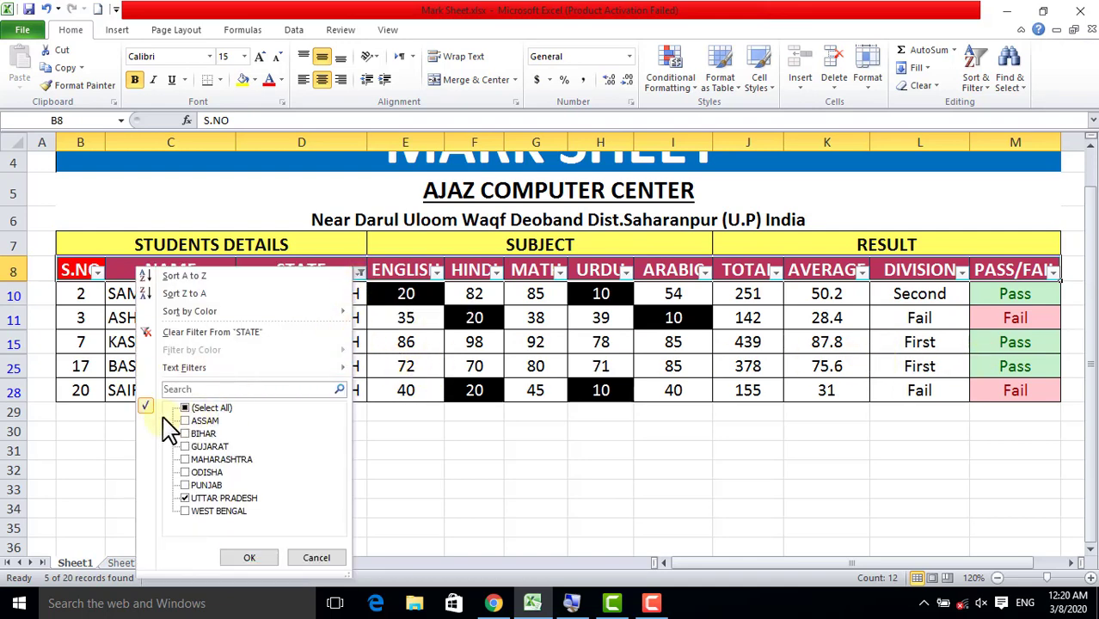
click(193, 501)
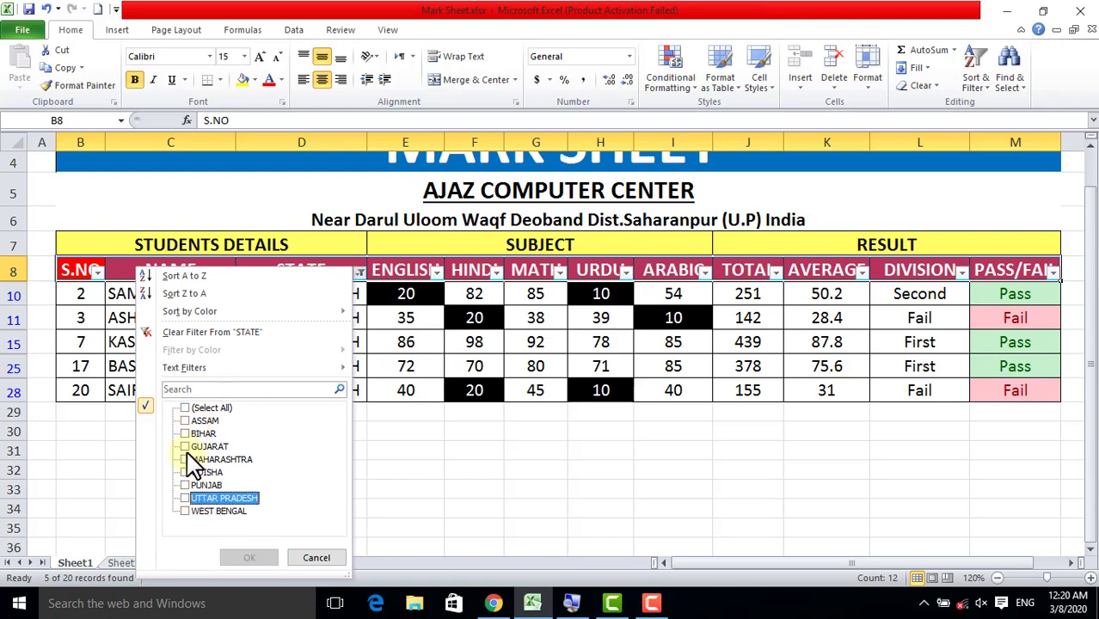
click(186, 408)
click(245, 559)
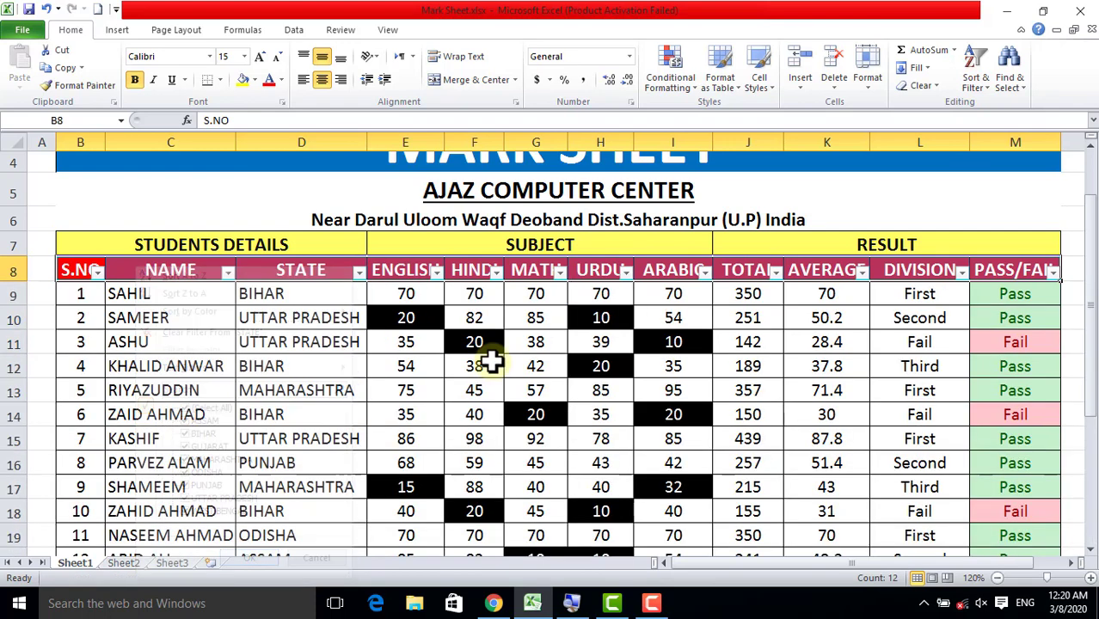
scroll(608, 358, down, 2)
scroll(617, 354, down, 2)
scroll(617, 354, up, 3)
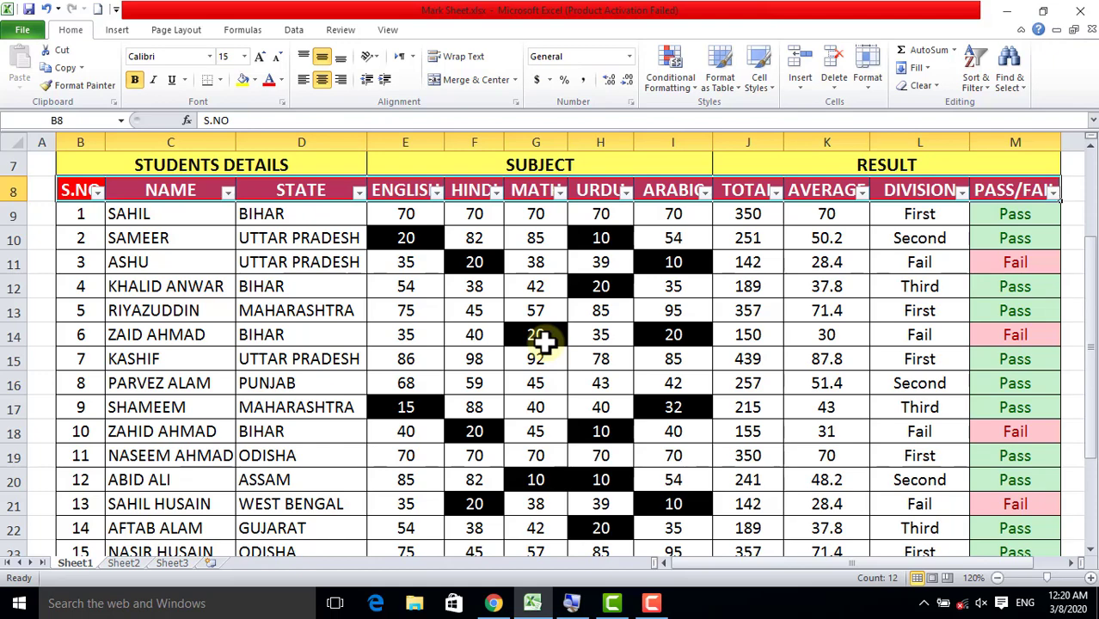
scroll(542, 341, up, 2)
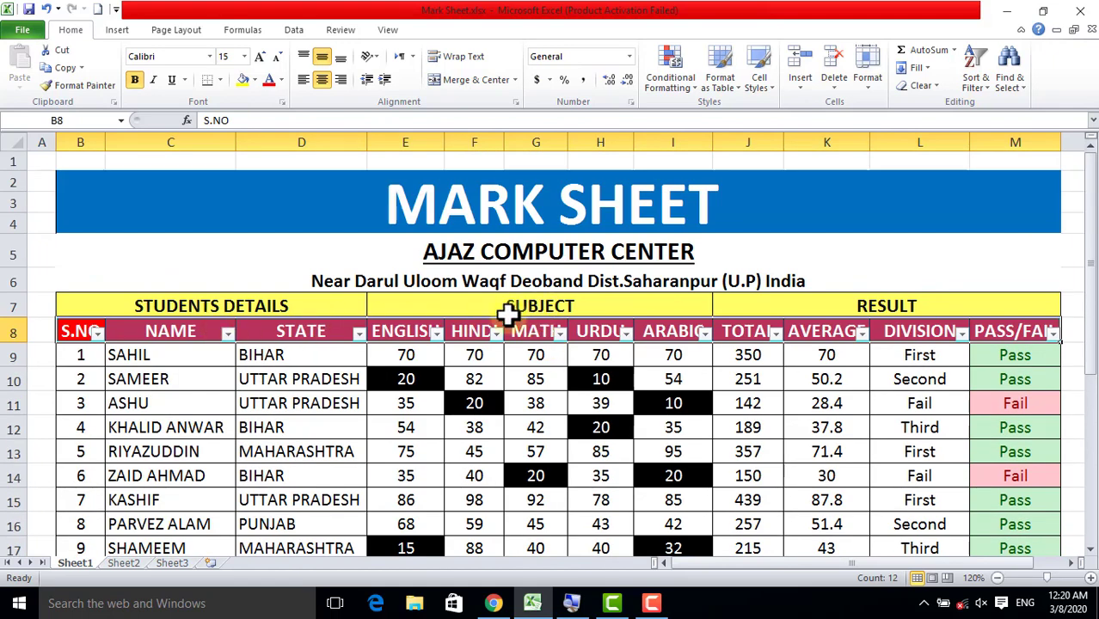
scroll(503, 351, down, 1)
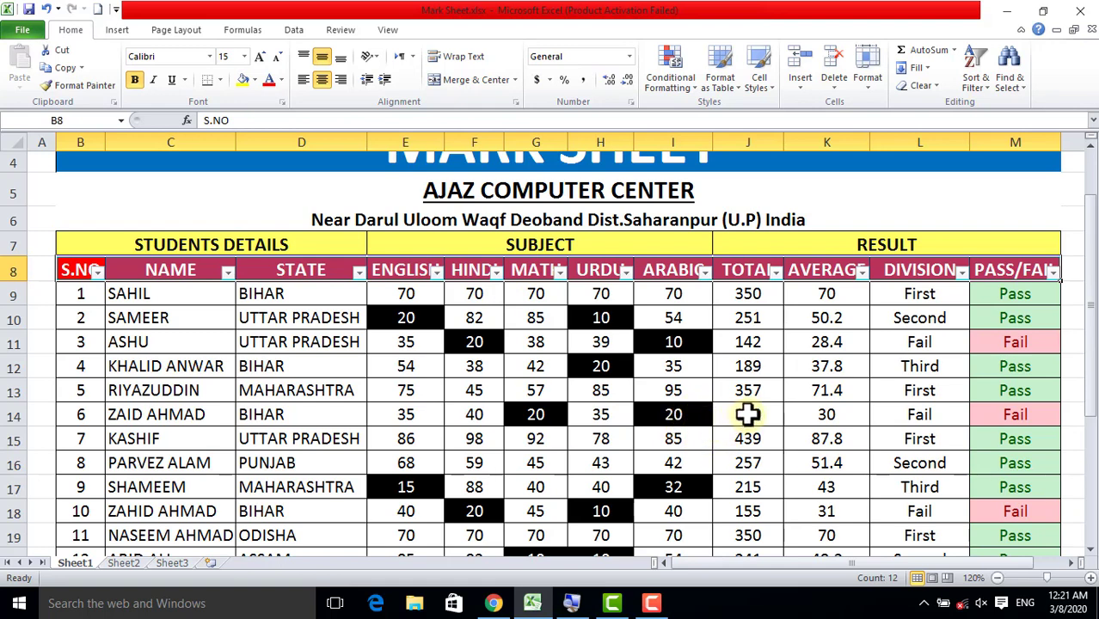
scroll(775, 401, down, 1)
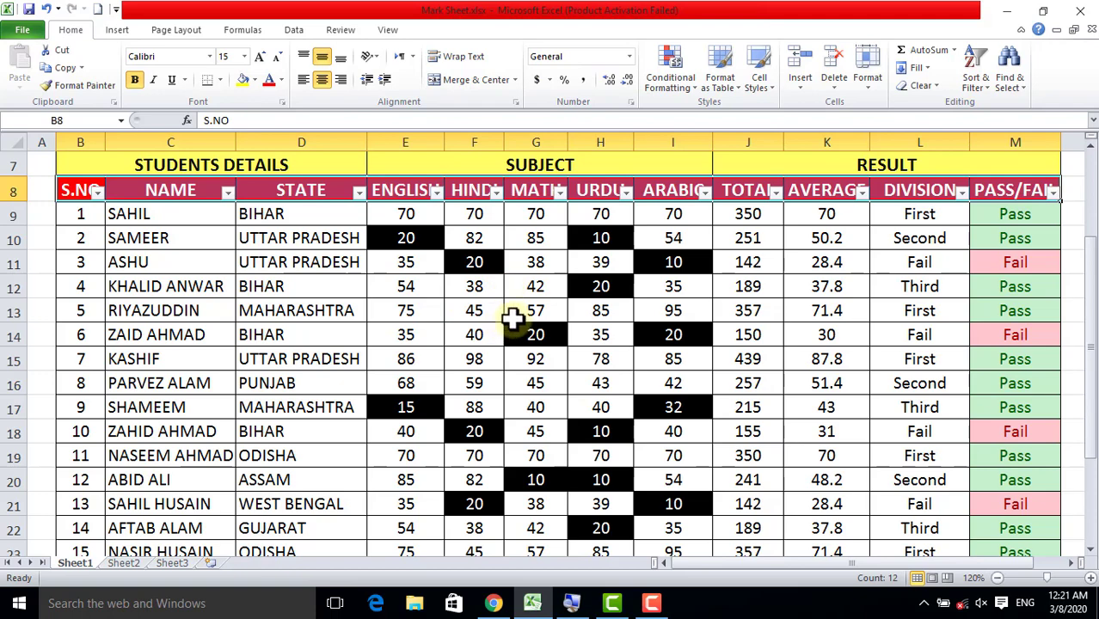
scroll(508, 370, up, 2)
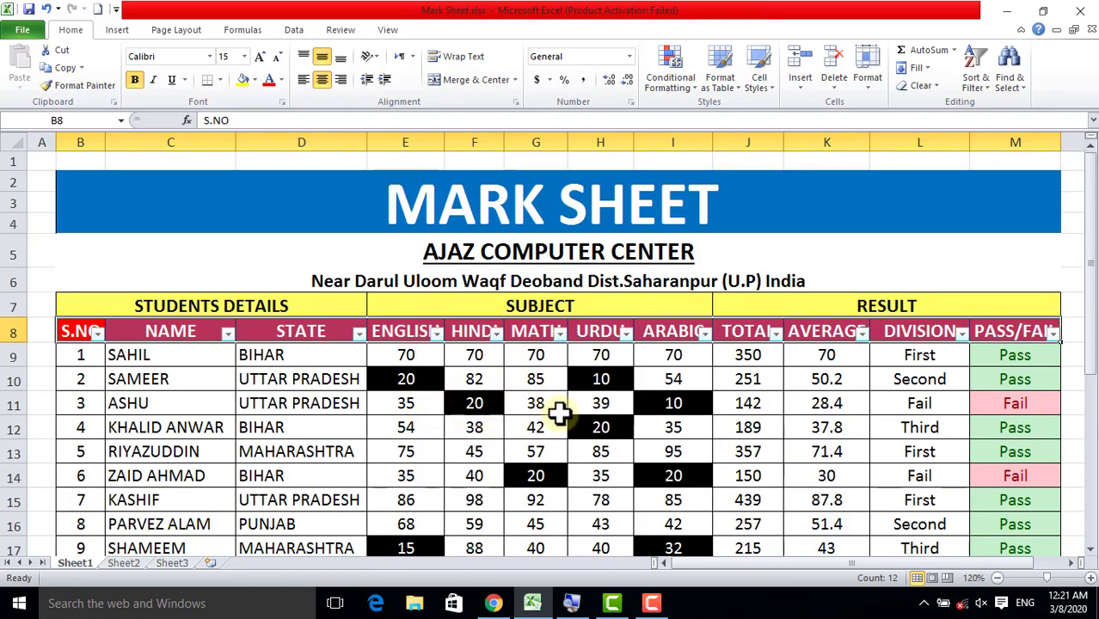
scroll(560, 413, down, 1)
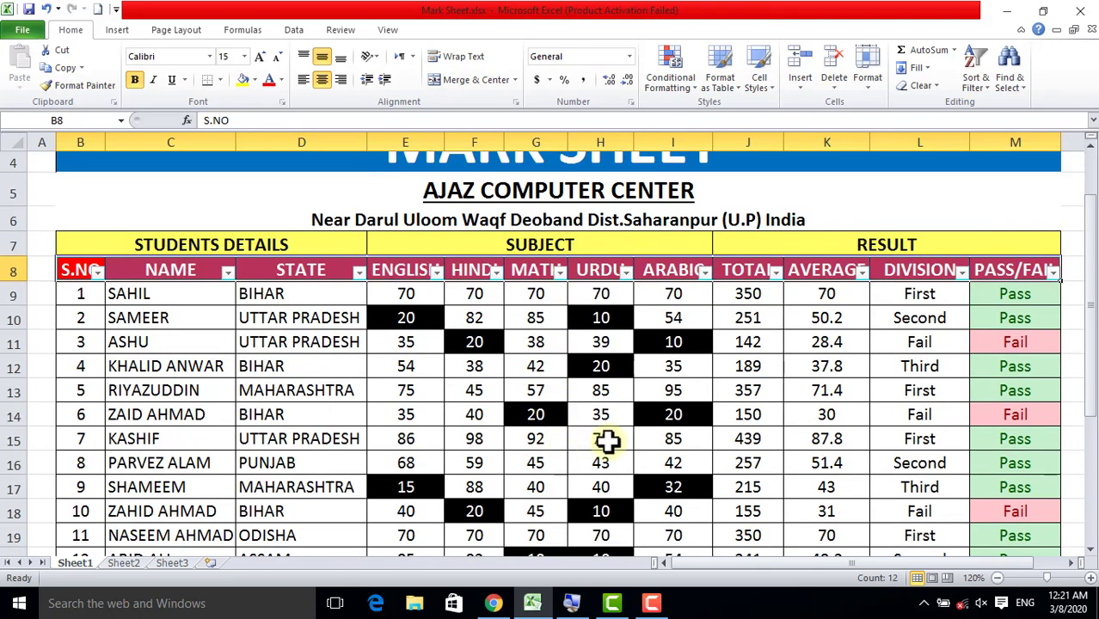
scroll(574, 441, down, 1)
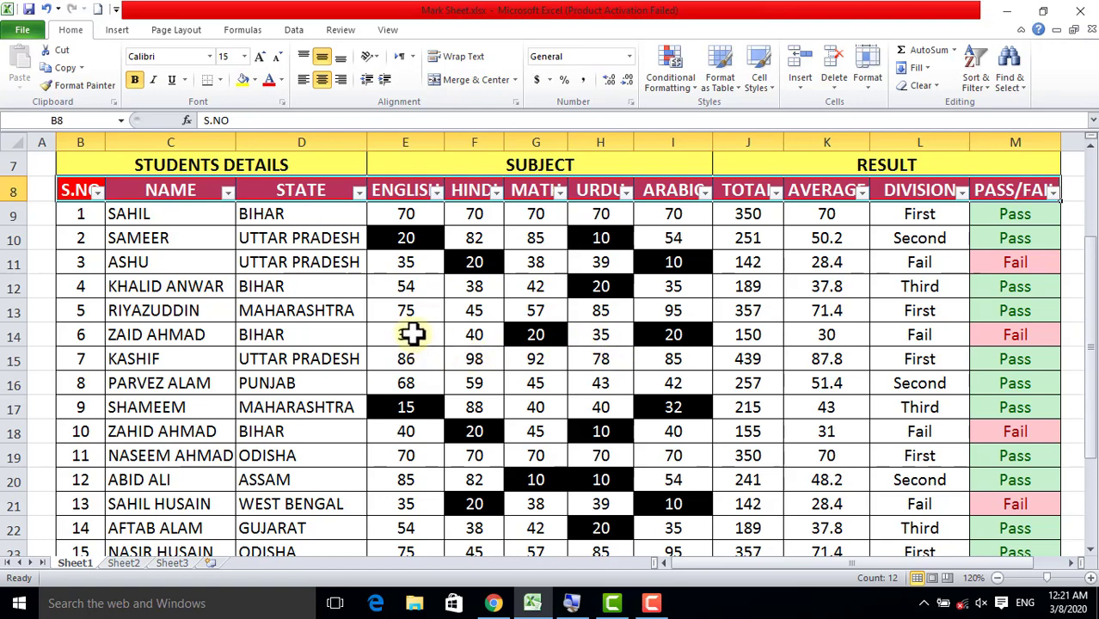
Change E15's English mark to 15 so the total drops to 368, then return to YouTube
click(417, 360)
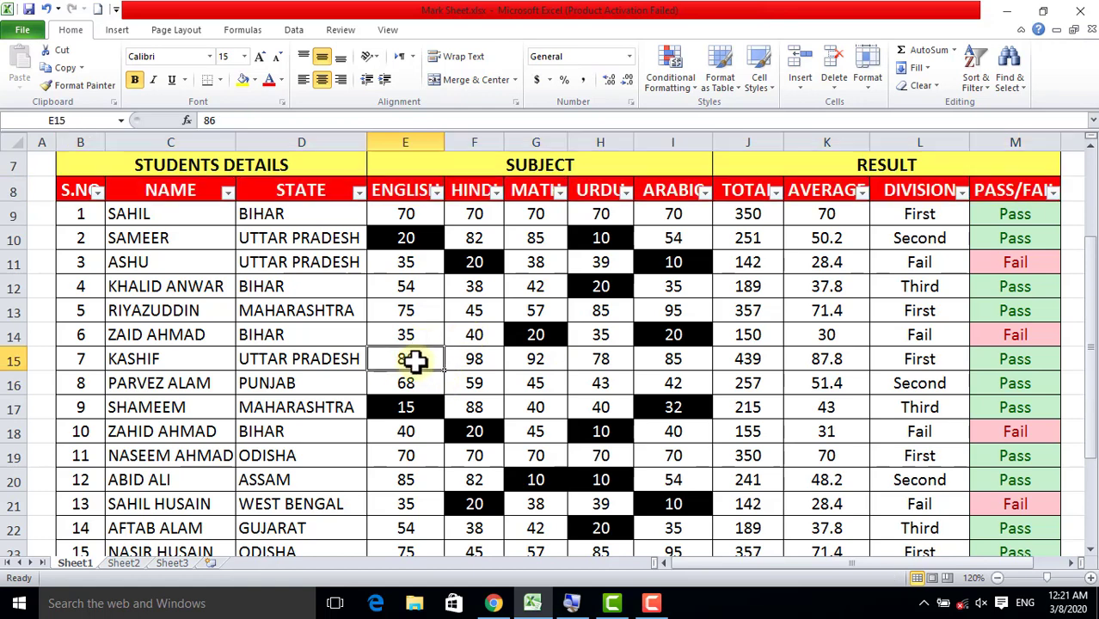
text(15)
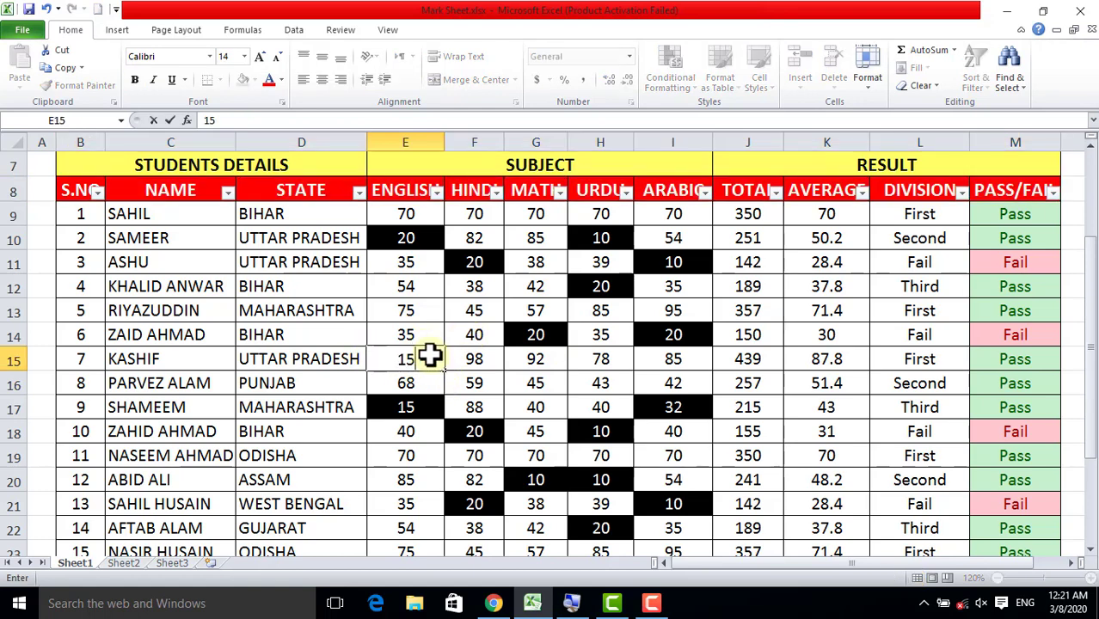
key(Tab)
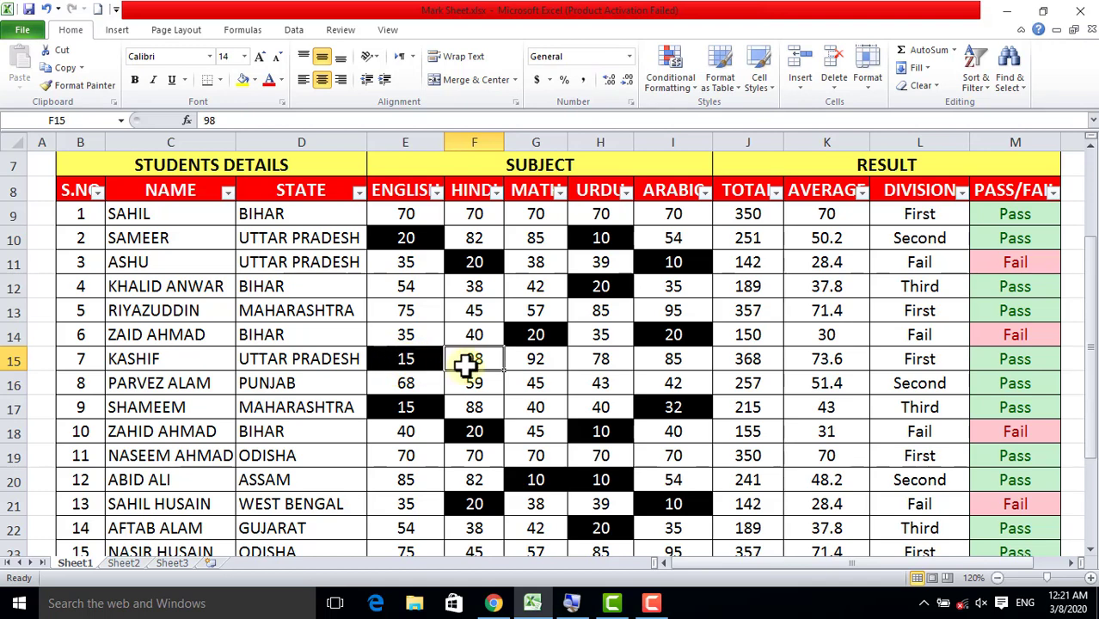
scroll(1031, 412, up, 2)
scroll(1026, 416, down, 1)
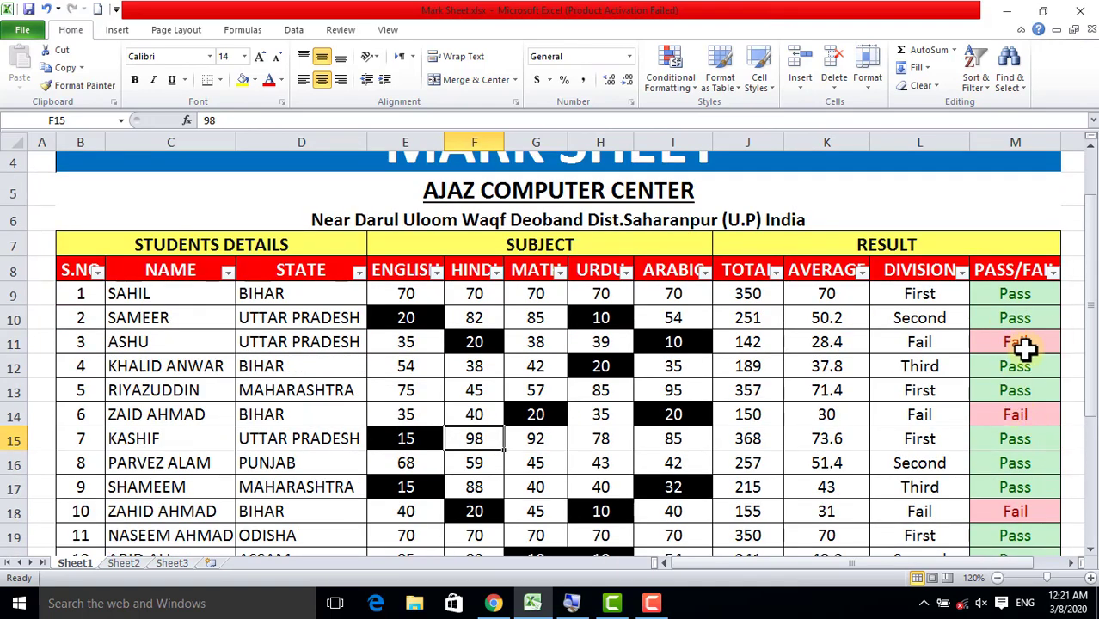
scroll(771, 356, up, 1)
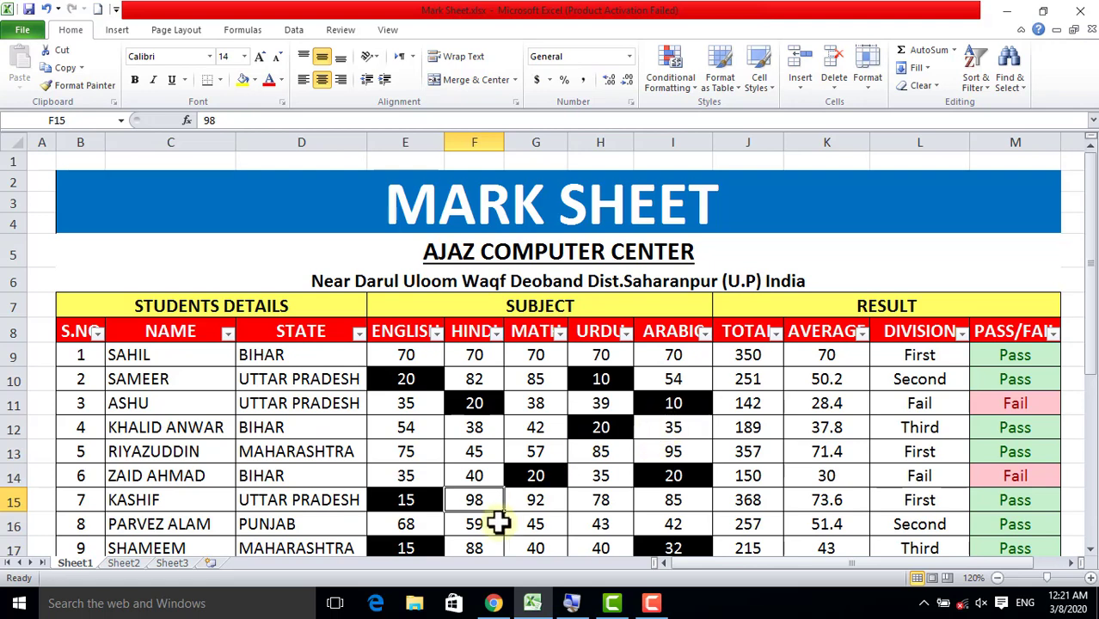
click(493, 603)
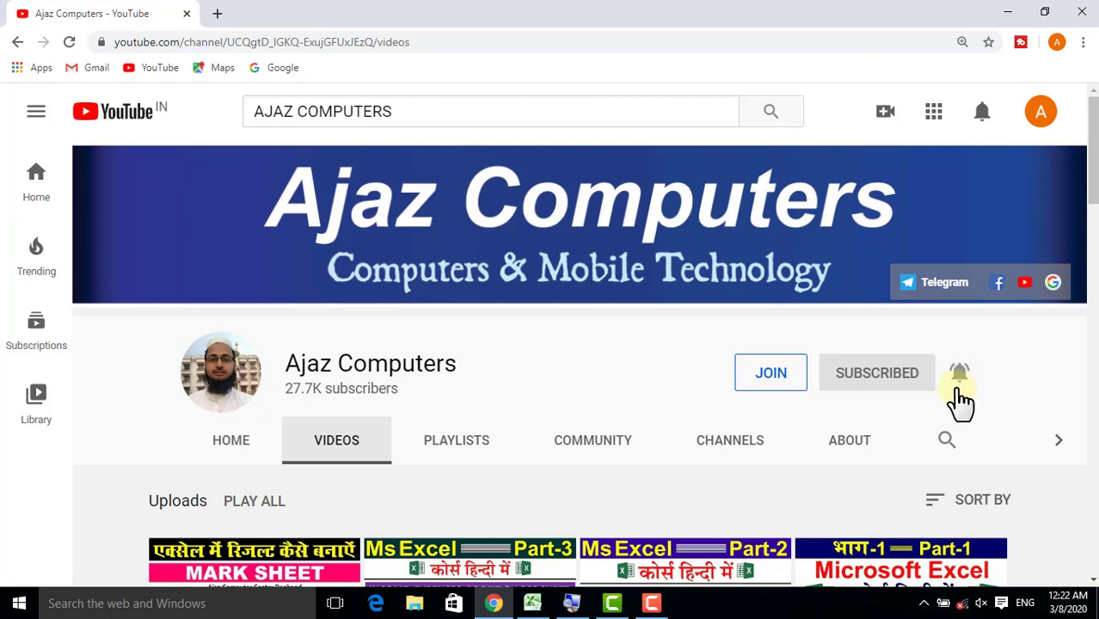
Back in Excel, undo three edits to restore E15 to 86 and remove the state filter
click(533, 604)
click(563, 424)
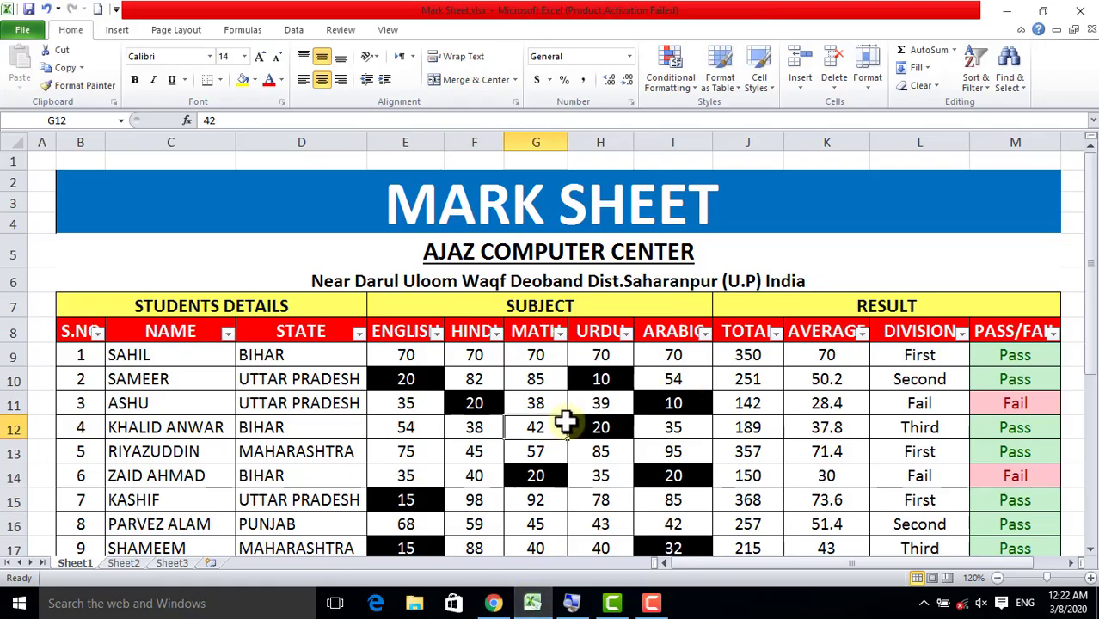
key(ctrl+z)
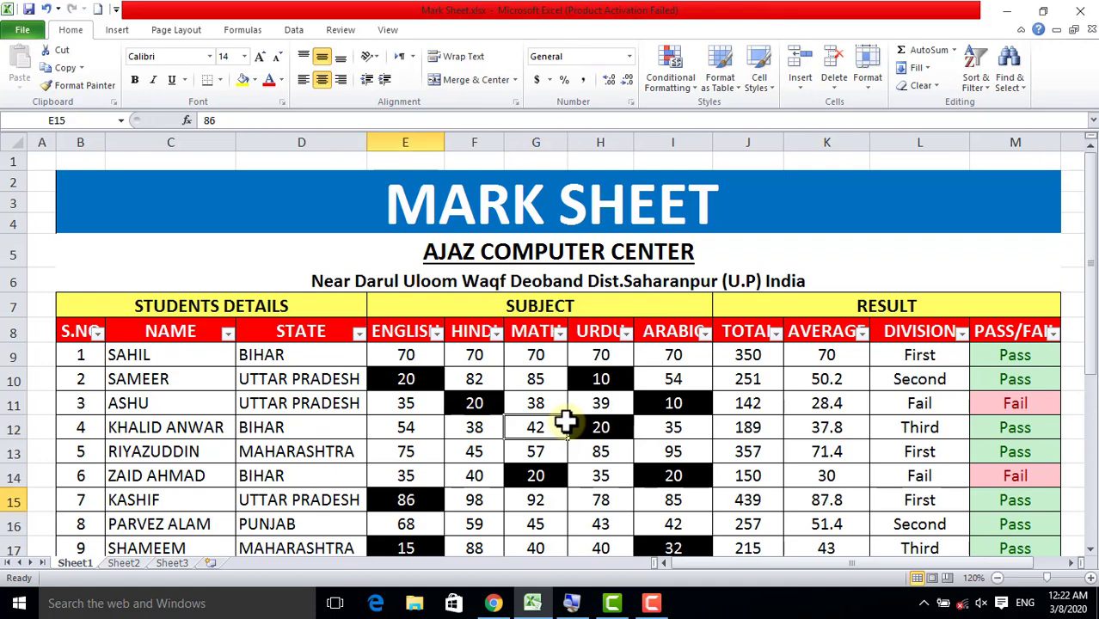
key(ctrl+z)
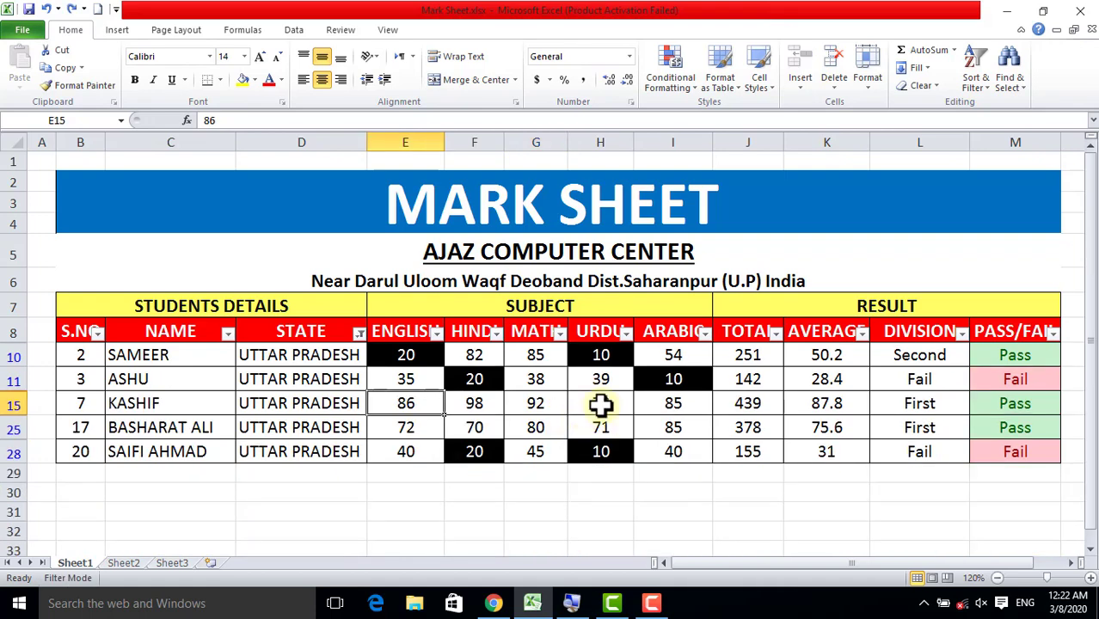
key(ctrl+z)
key(ctrl+z)
key(ctrl+z)
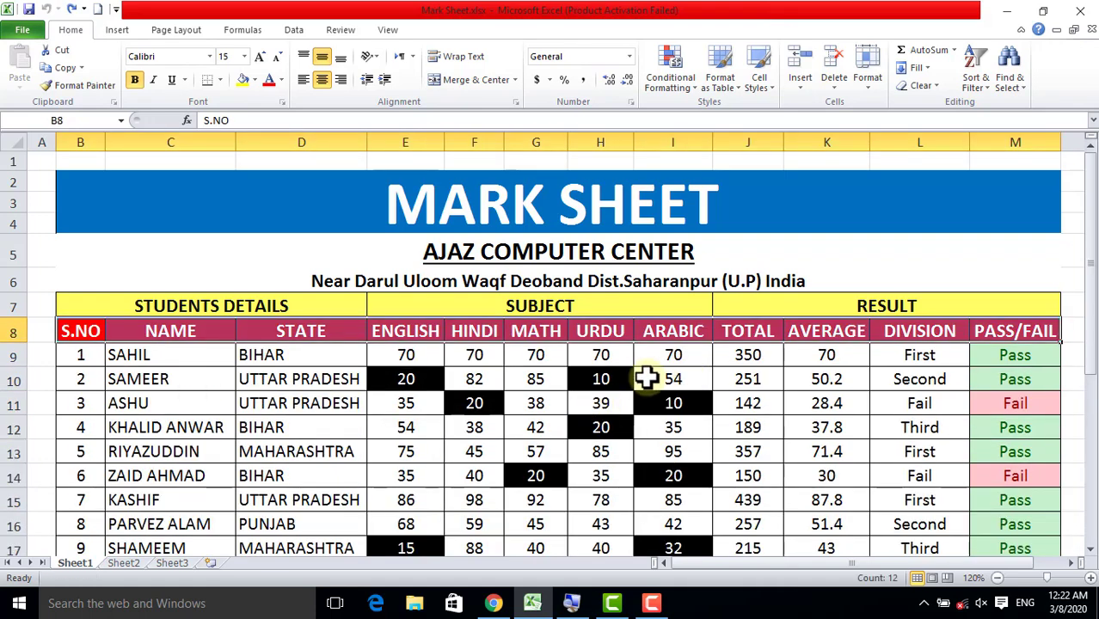
Turn off the heading row's AutoFilter and review the full student list
click(646, 376)
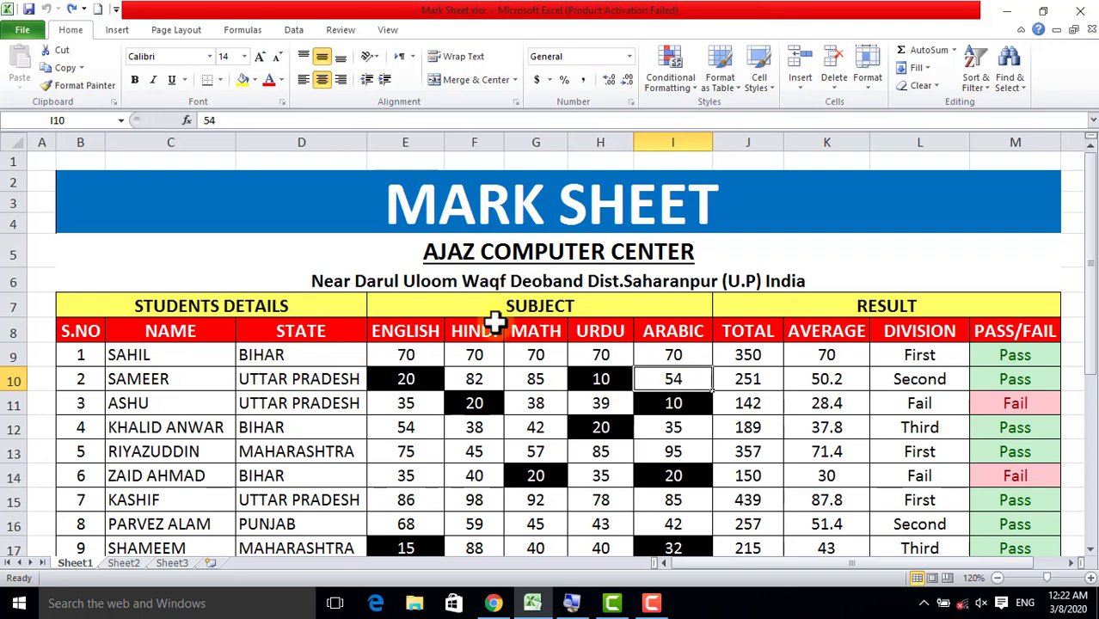
scroll(695, 372, down, 2)
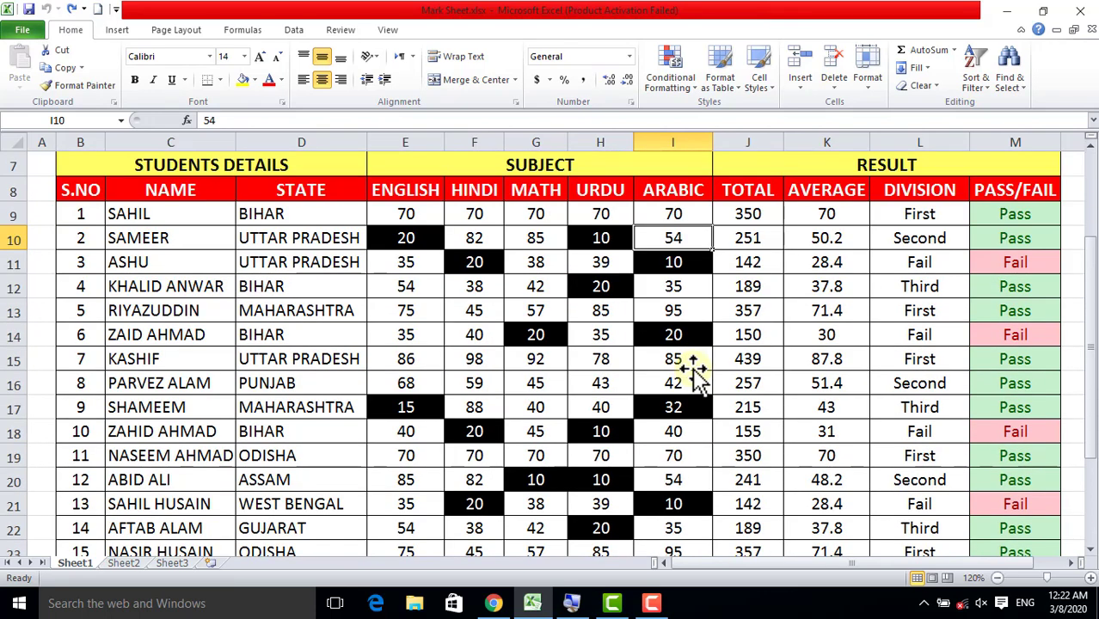
scroll(695, 371, down, 2)
scroll(379, 421, down, 1)
scroll(384, 419, down, 1)
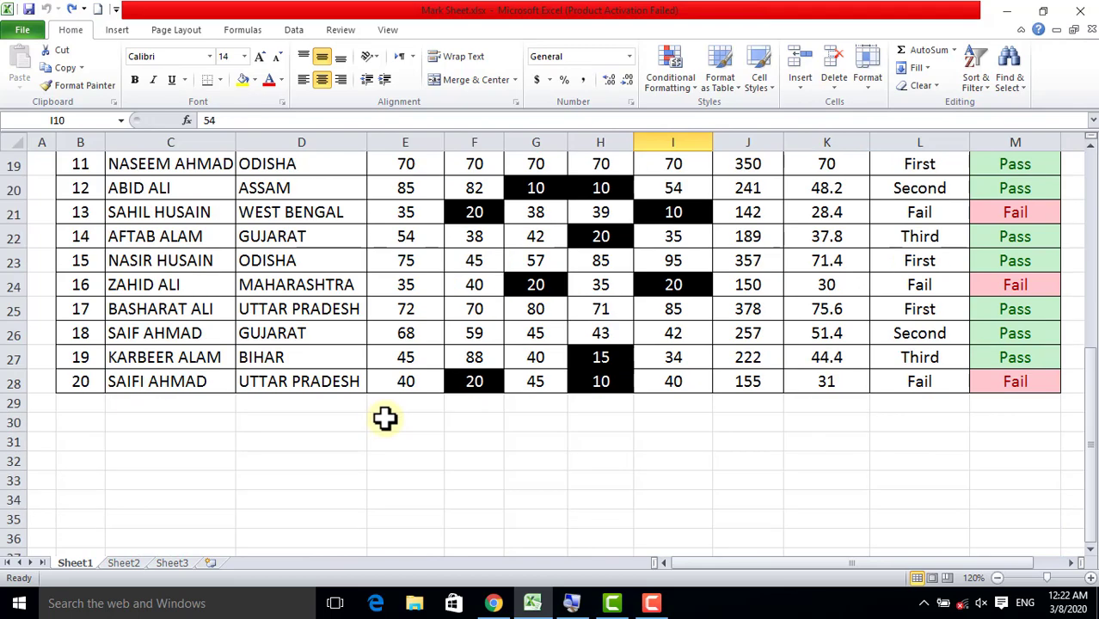
scroll(385, 419, up, 3)
scroll(385, 419, up, 2)
scroll(385, 419, down, 2)
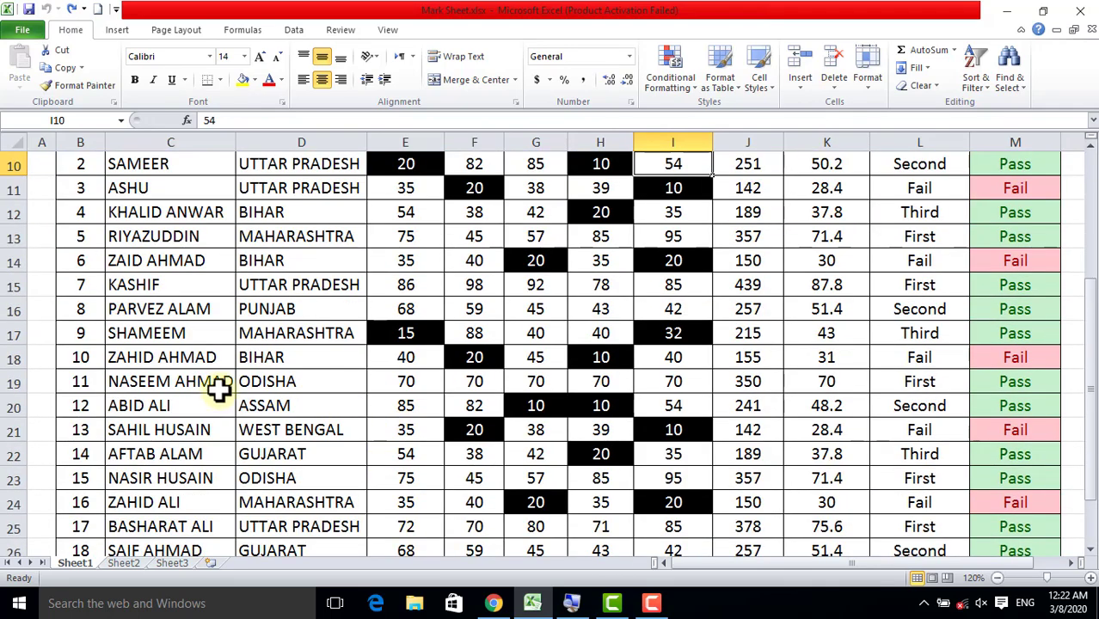
scroll(219, 390, down, 2)
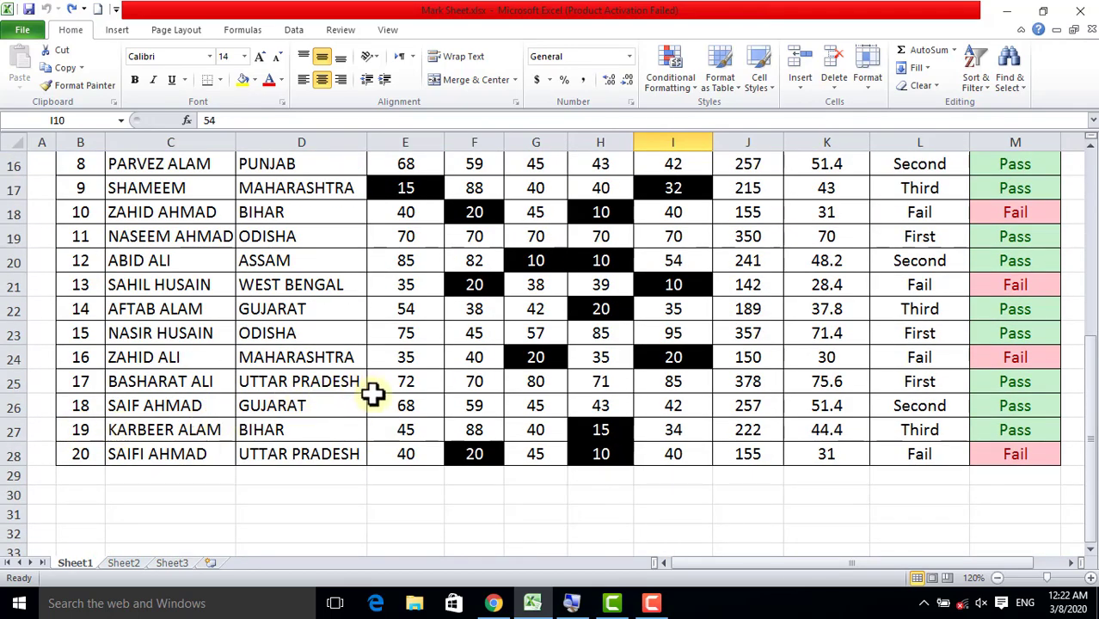
scroll(372, 394, up, 1)
scroll(372, 394, up, 1)
scroll(372, 394, up, 1)
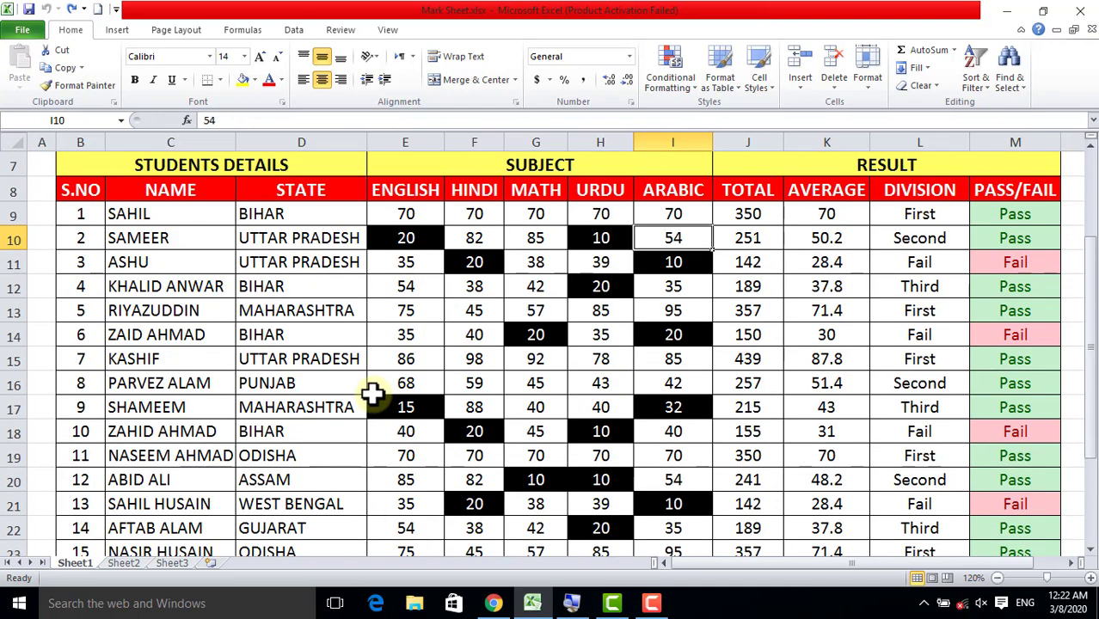
scroll(373, 394, up, 1)
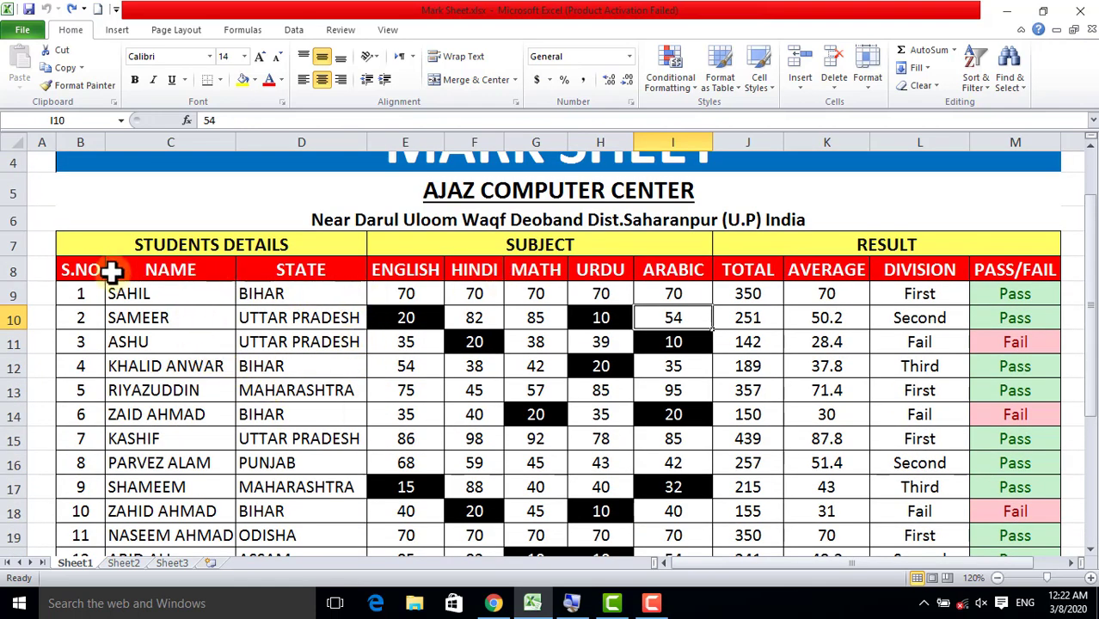
Select the header row B8:M8 and bring up the Sort & Filter options
drag(86, 268, 920, 270)
click(887, 325)
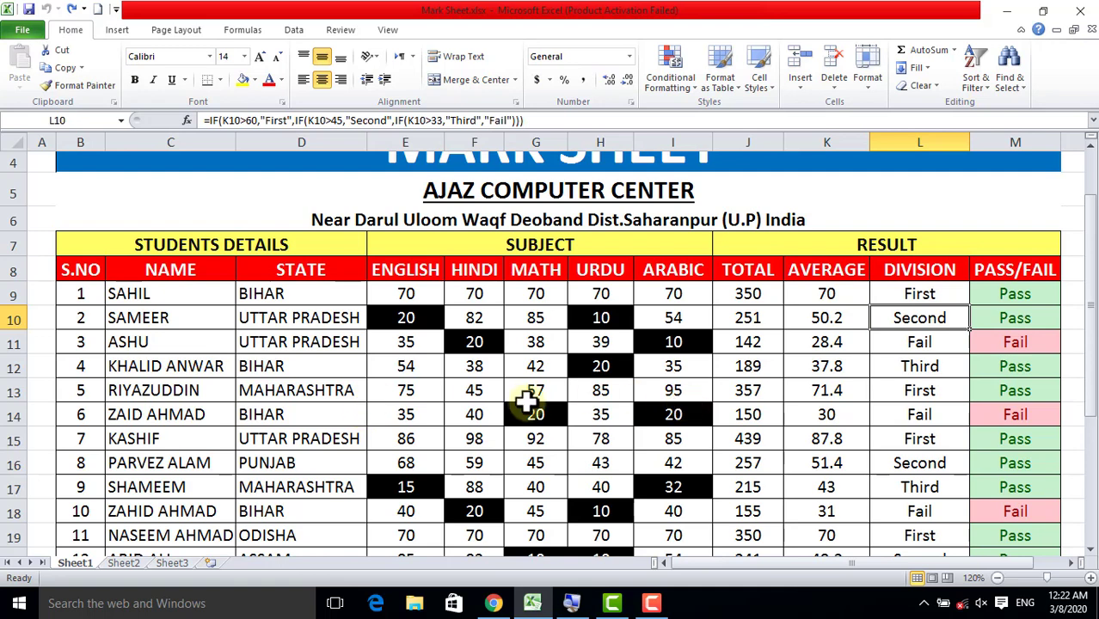
drag(67, 271, 981, 268)
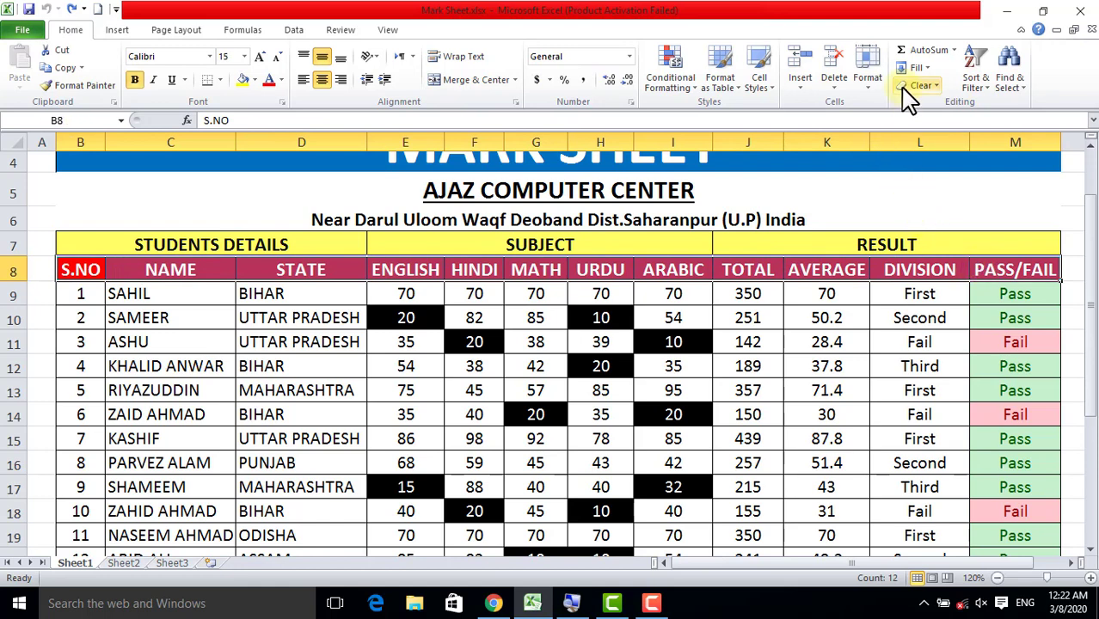
click(979, 76)
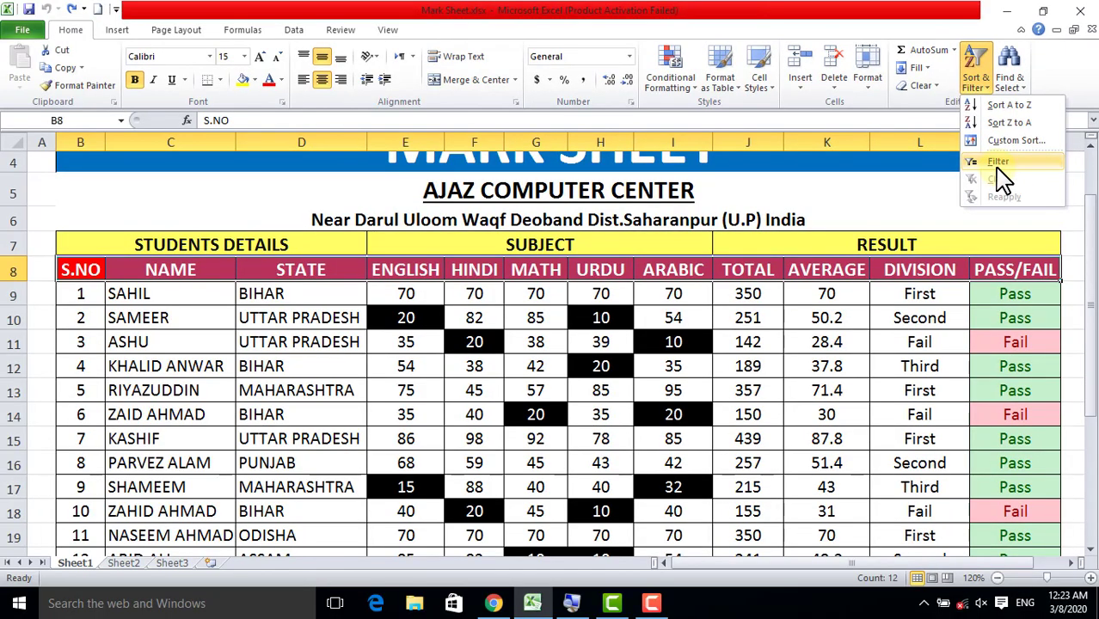
Turn on Filter so every heading in row 8 gets a dropdown arrow
click(998, 161)
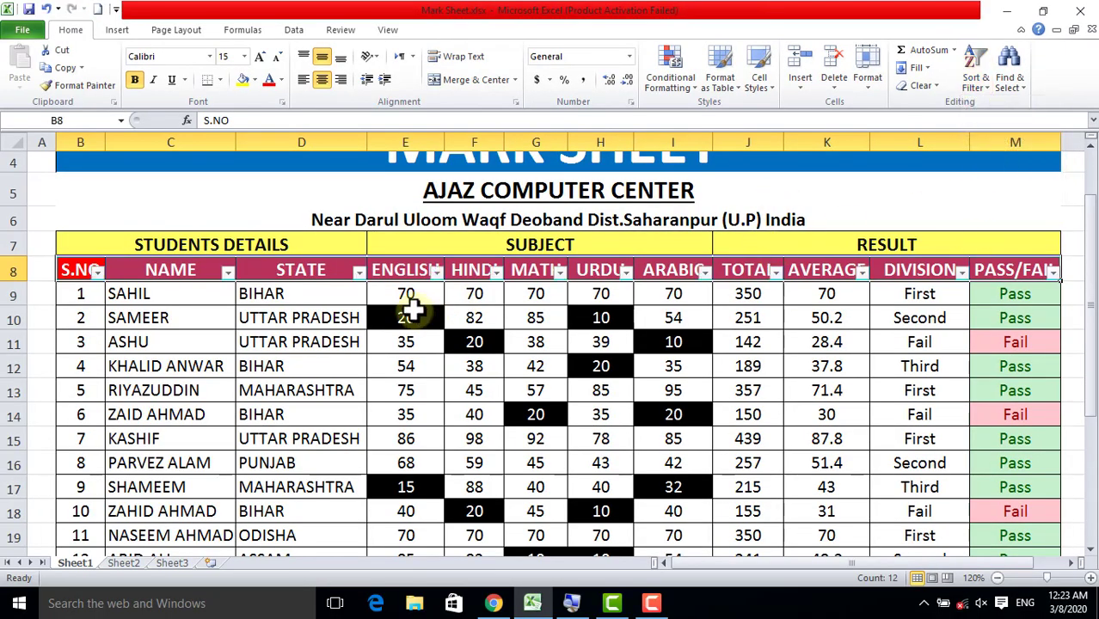
click(652, 344)
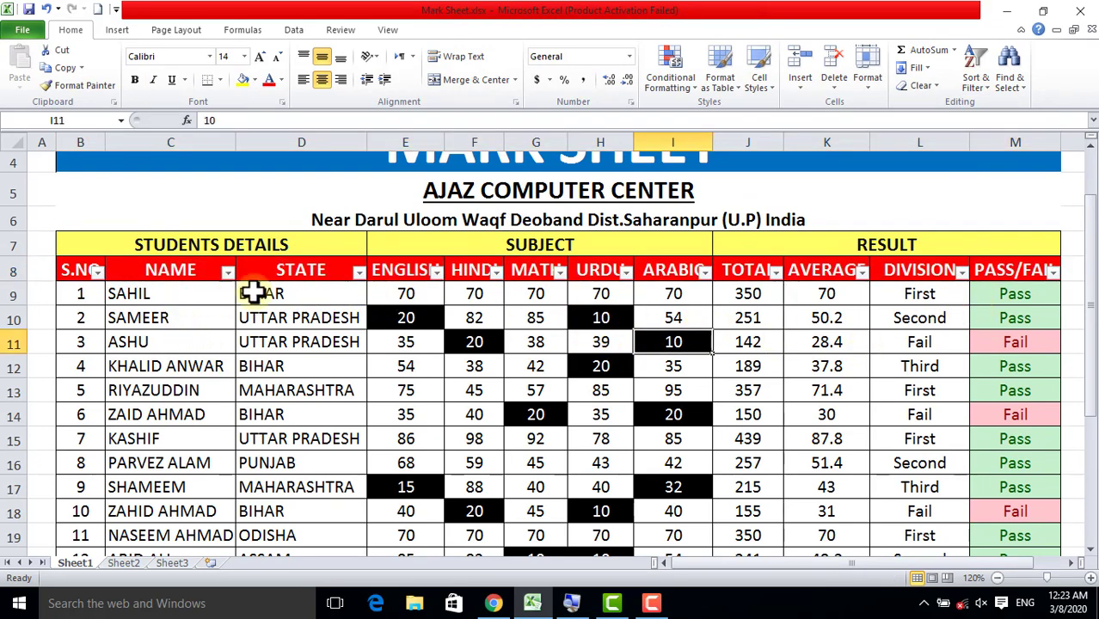
click(228, 273)
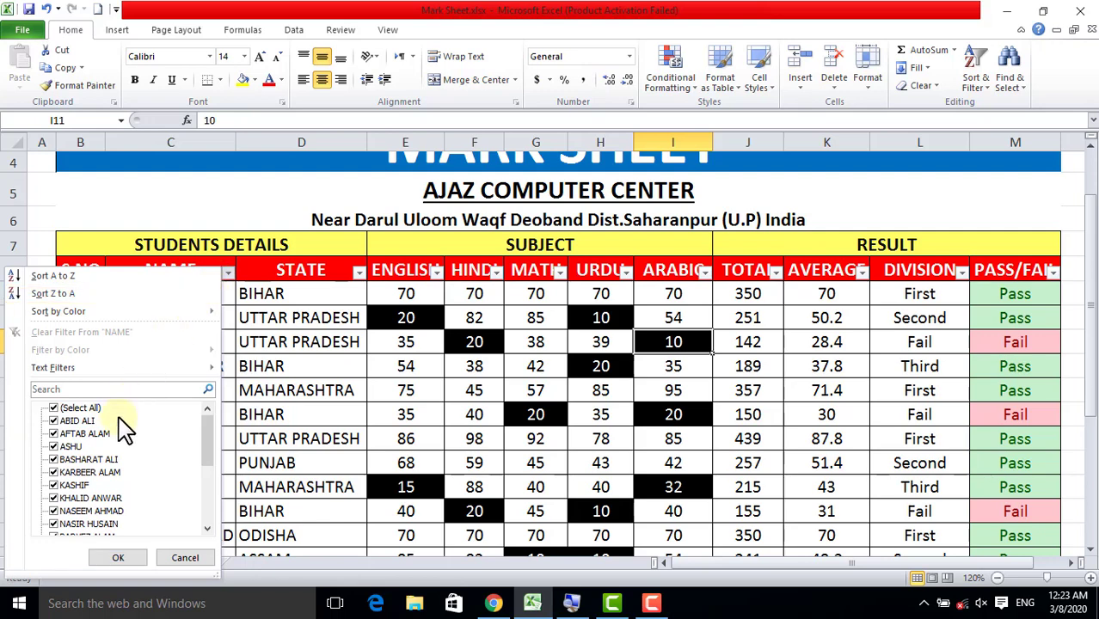
click(258, 301)
Browse the NAME filter list, clear its checks, then cancel without applying it
click(228, 272)
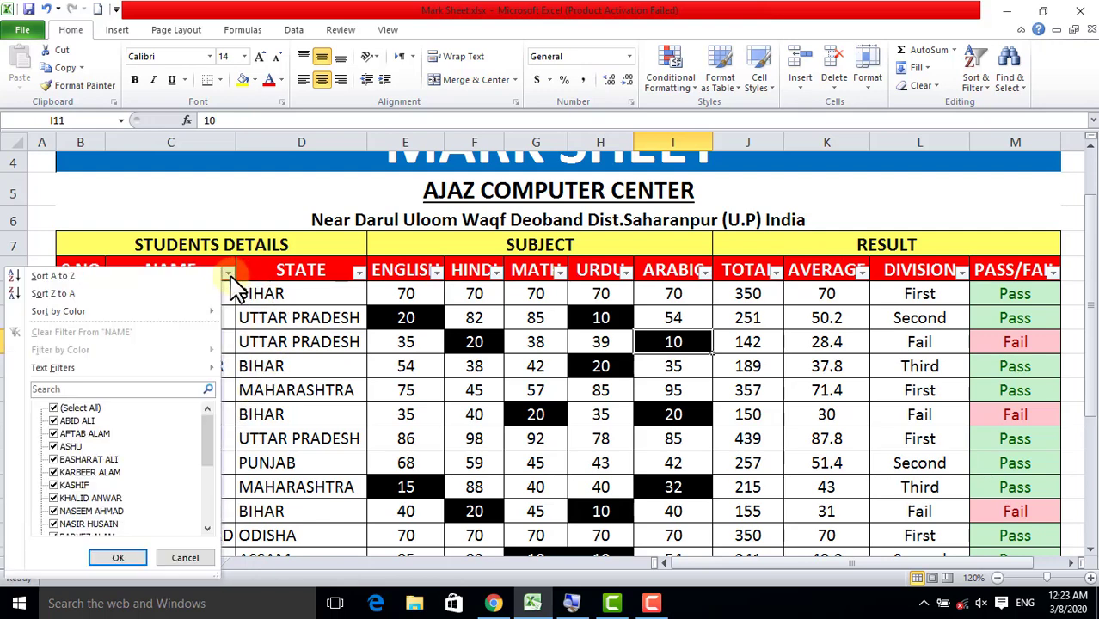
scroll(134, 422, down, 1)
scroll(135, 434, down, 1)
scroll(138, 473, down, 2)
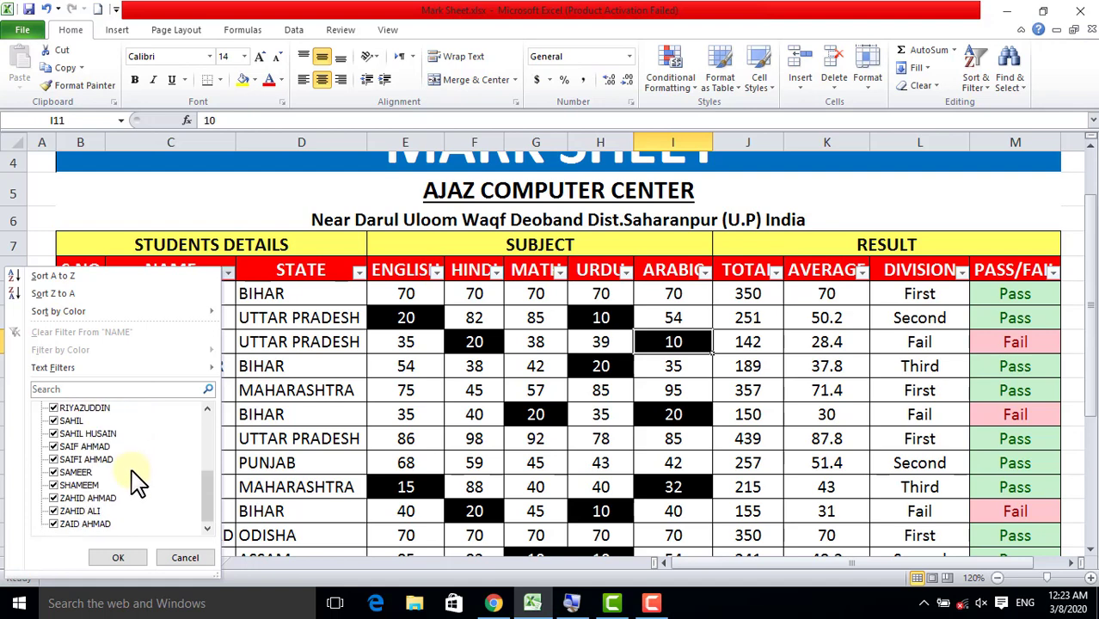
scroll(121, 487, up, 3)
scroll(94, 484, up, 1)
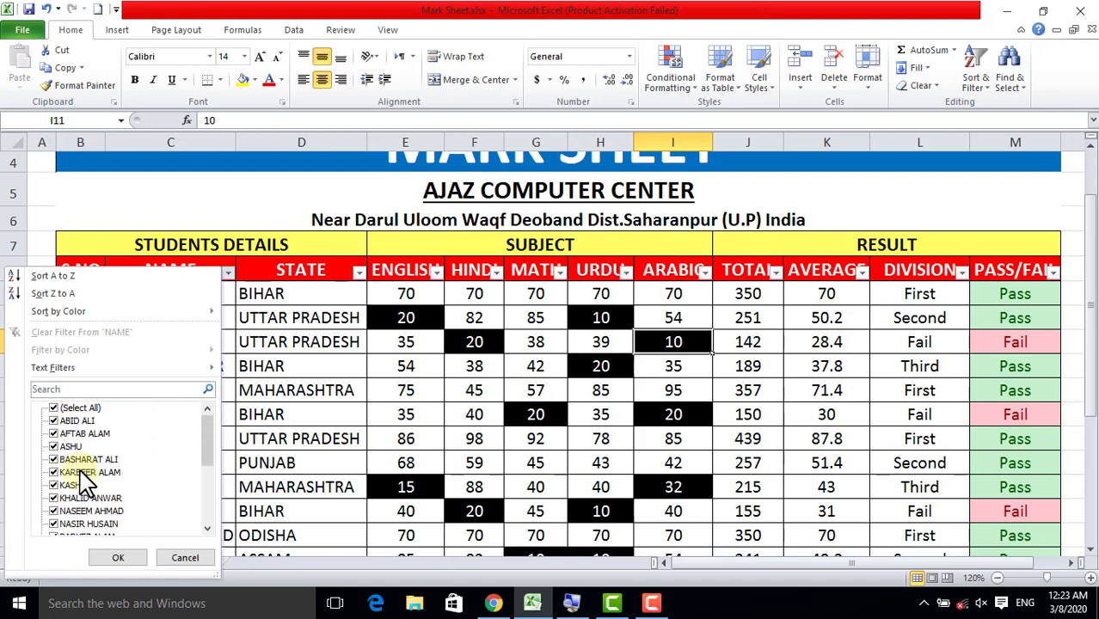
click(55, 409)
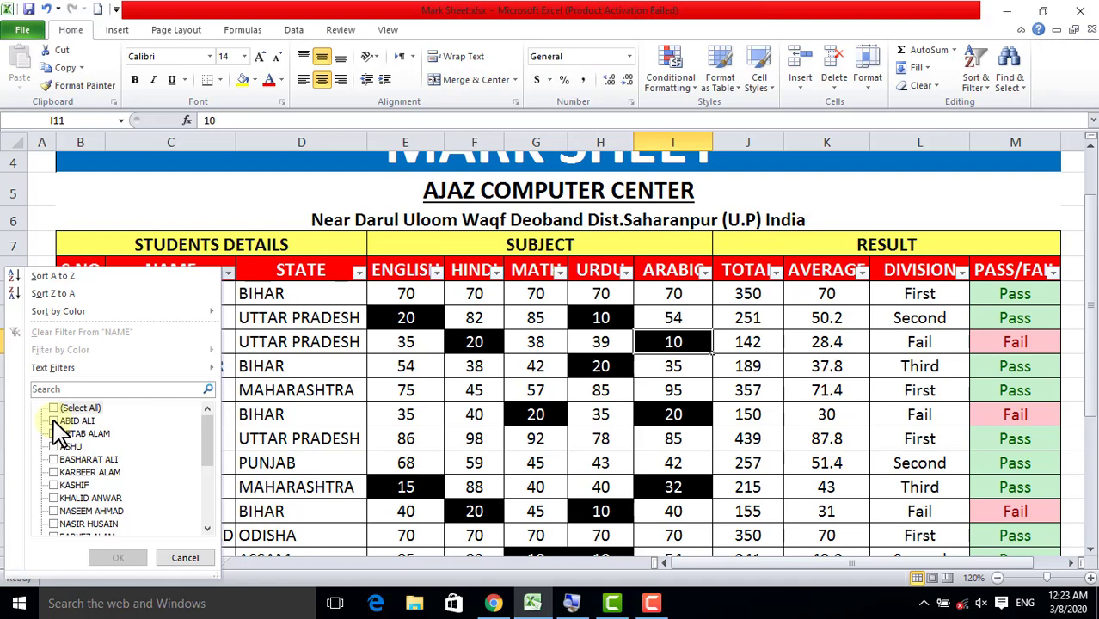
key(Escape)
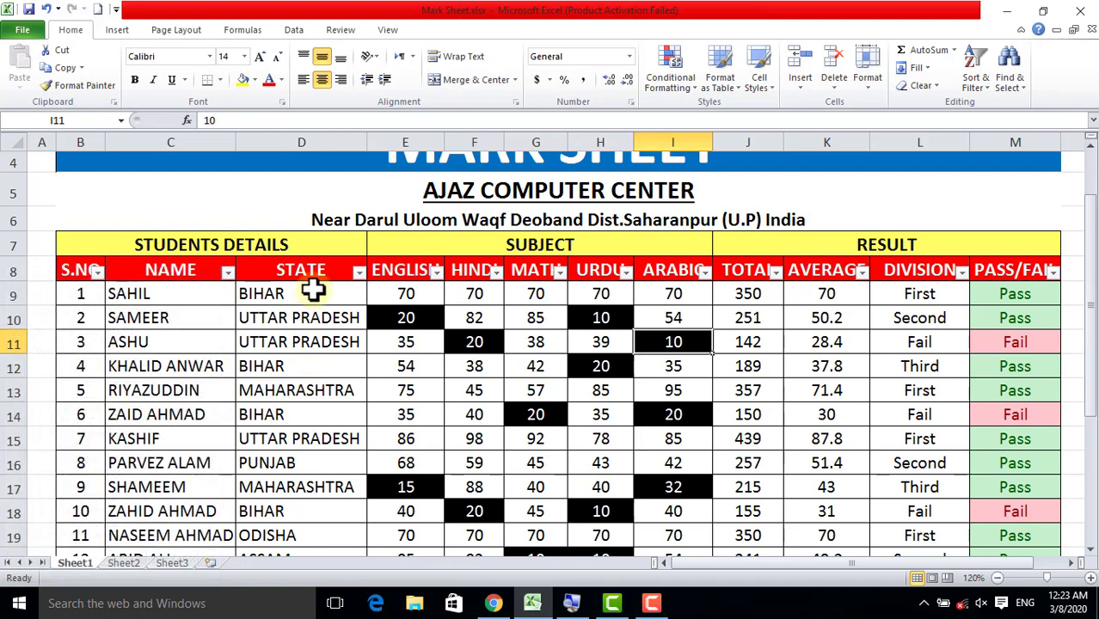
click(310, 273)
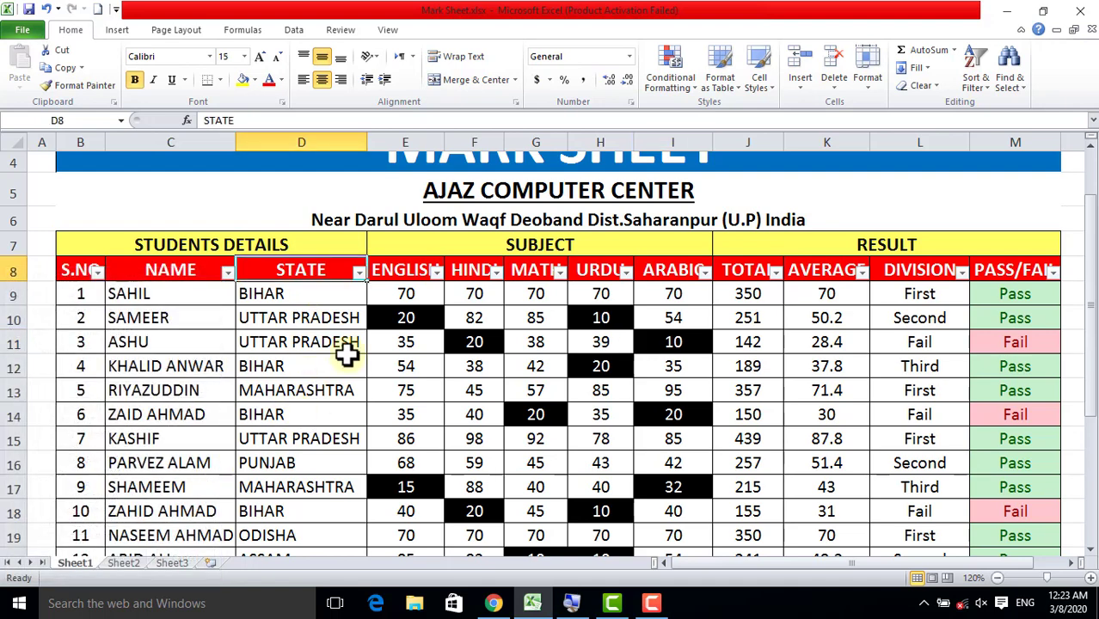
click(359, 273)
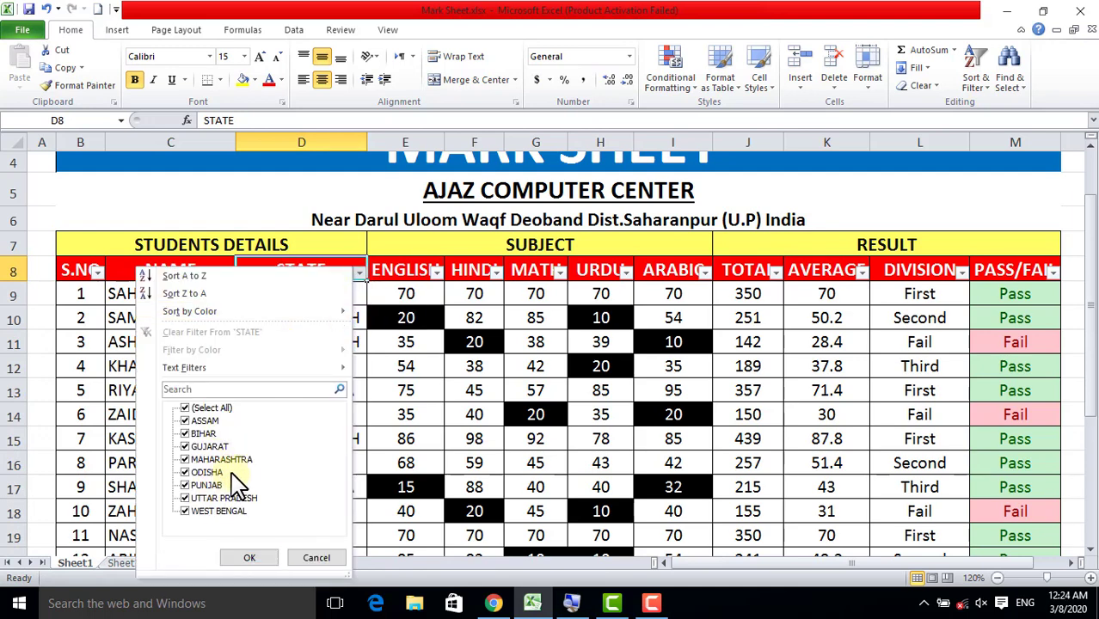
click(187, 411)
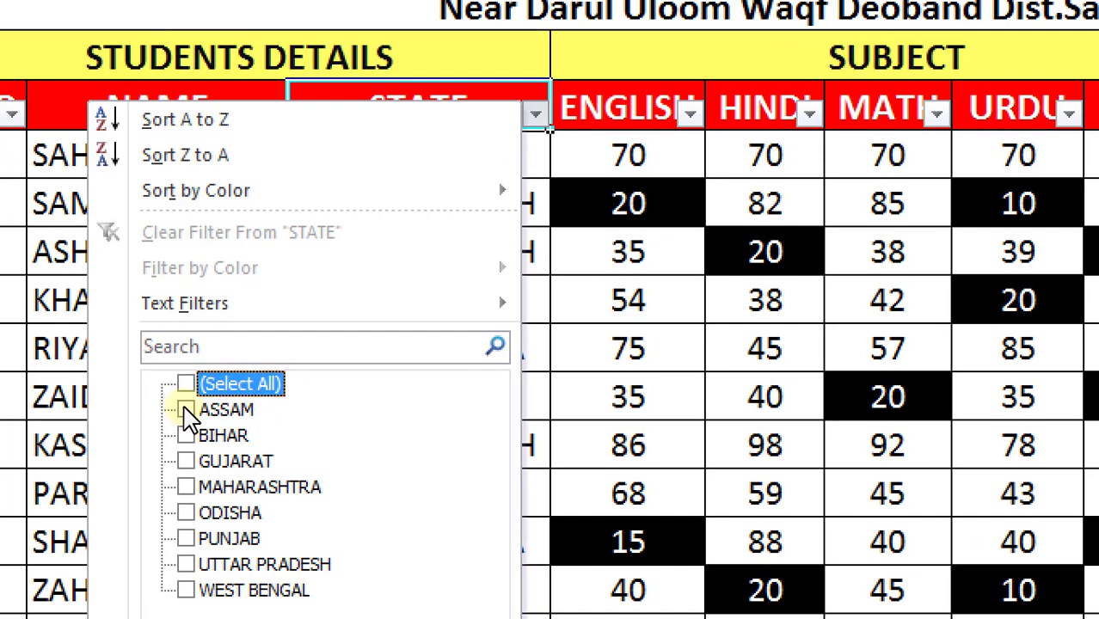
click(187, 483)
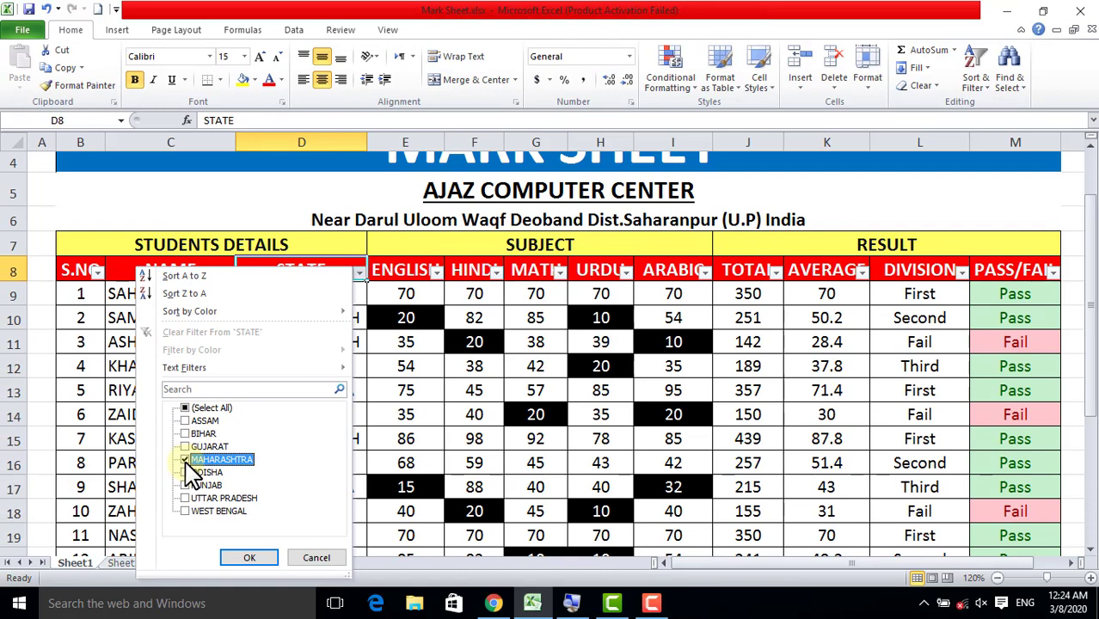
click(249, 559)
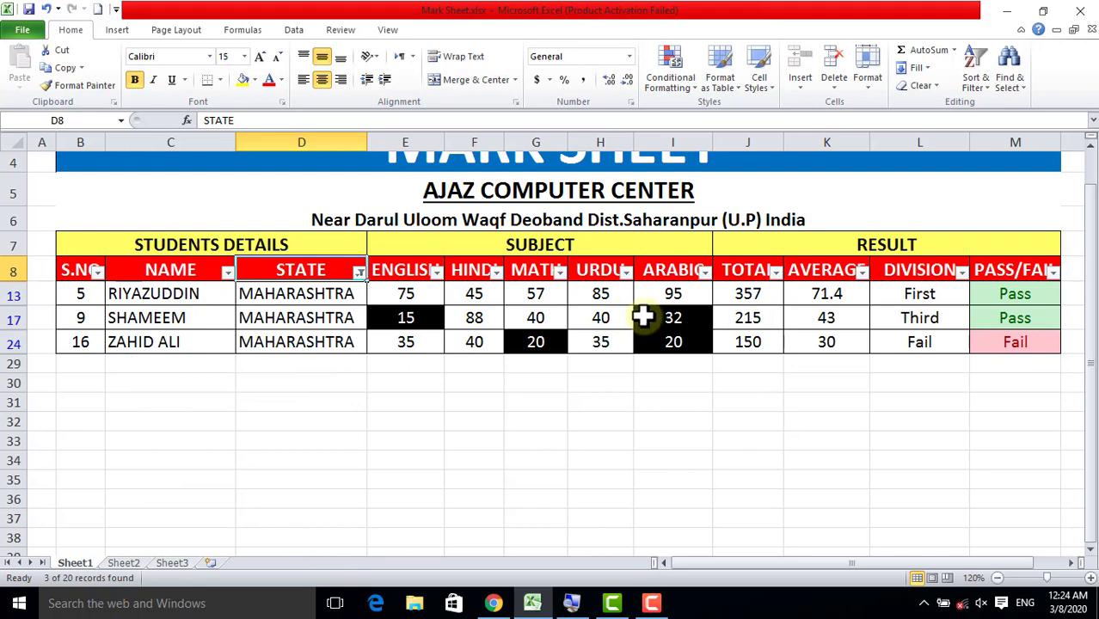
key(ctrl+z)
scroll(616, 440, up, 1)
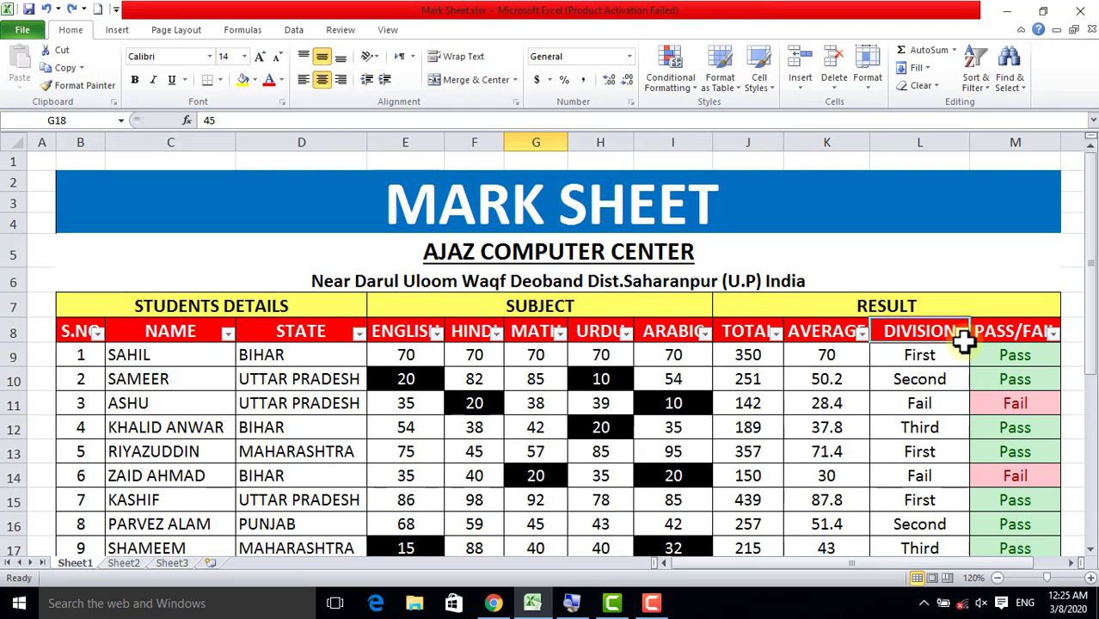
Filter the DIVISION column to First only, leaving 6 of 20 students shown
click(961, 340)
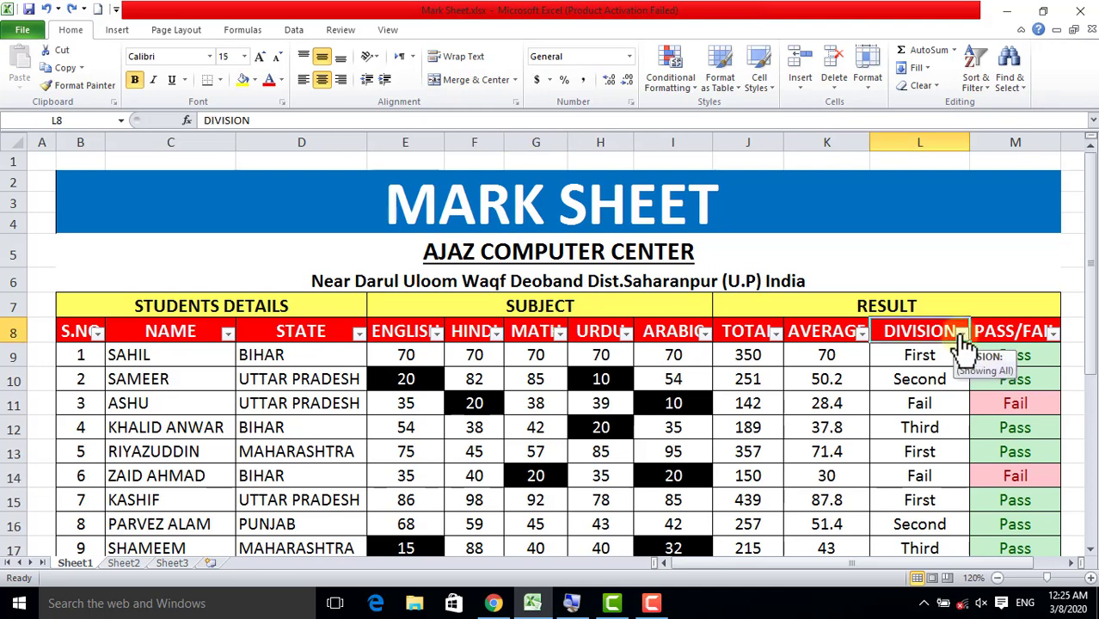
click(962, 334)
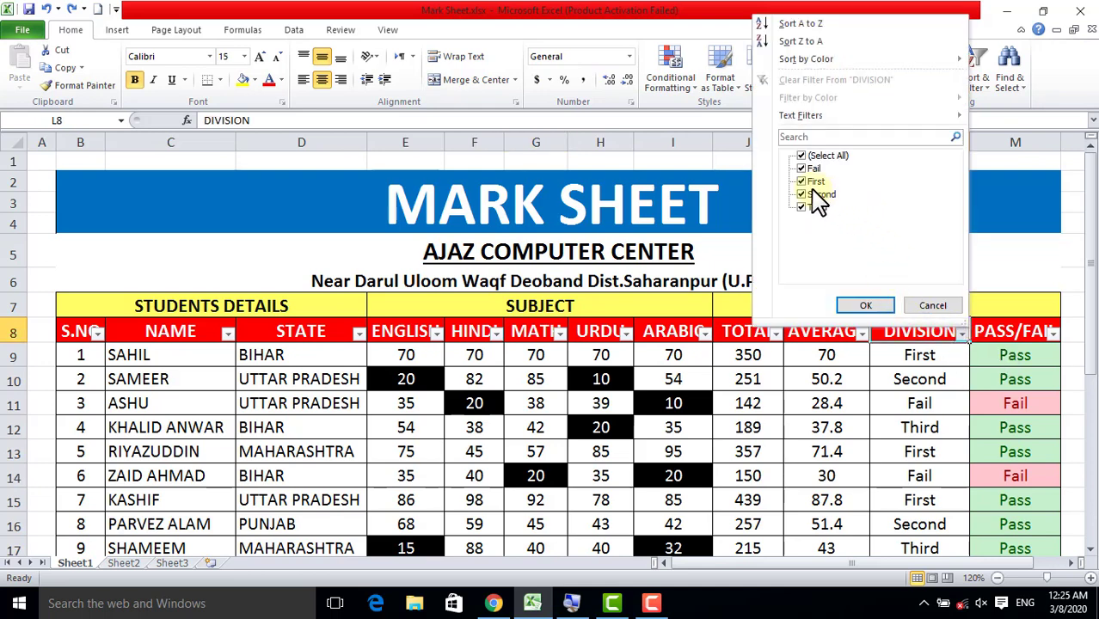
click(801, 157)
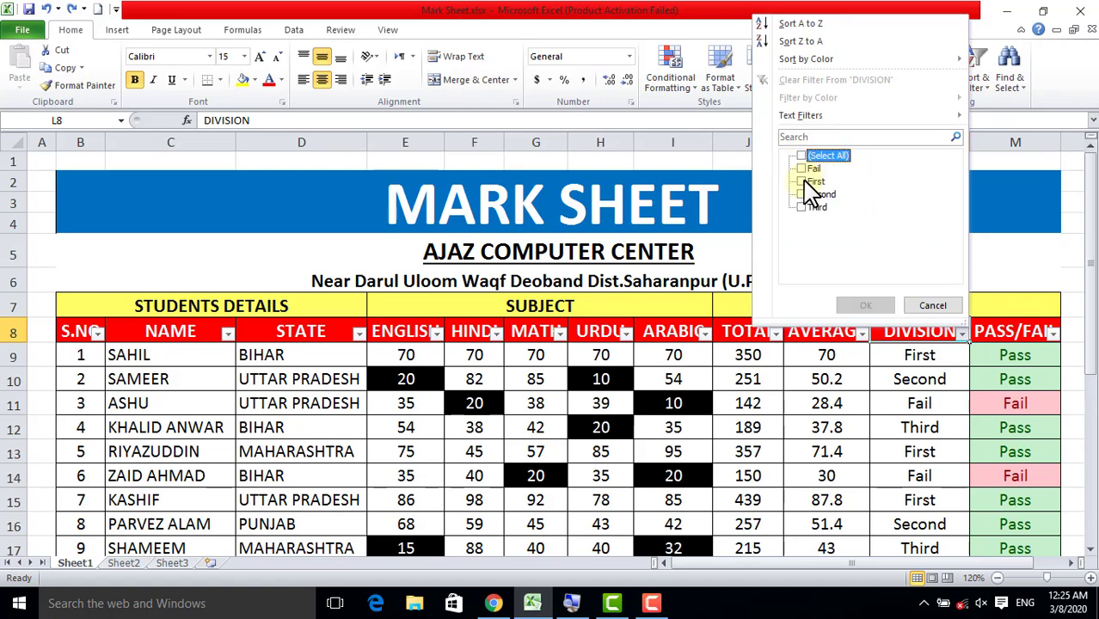
click(801, 181)
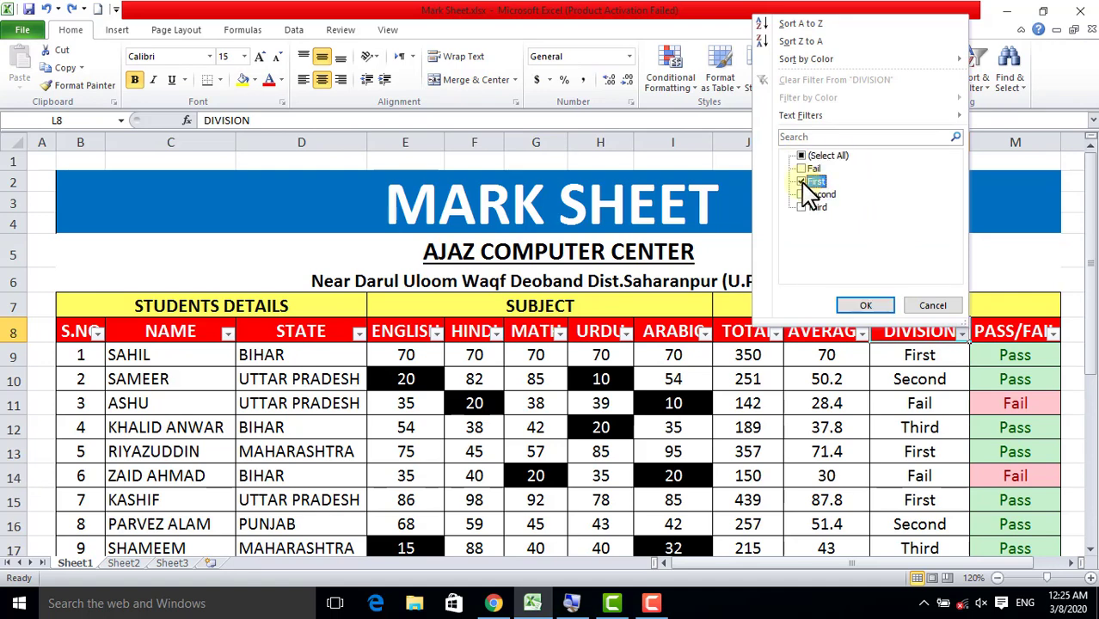
click(864, 307)
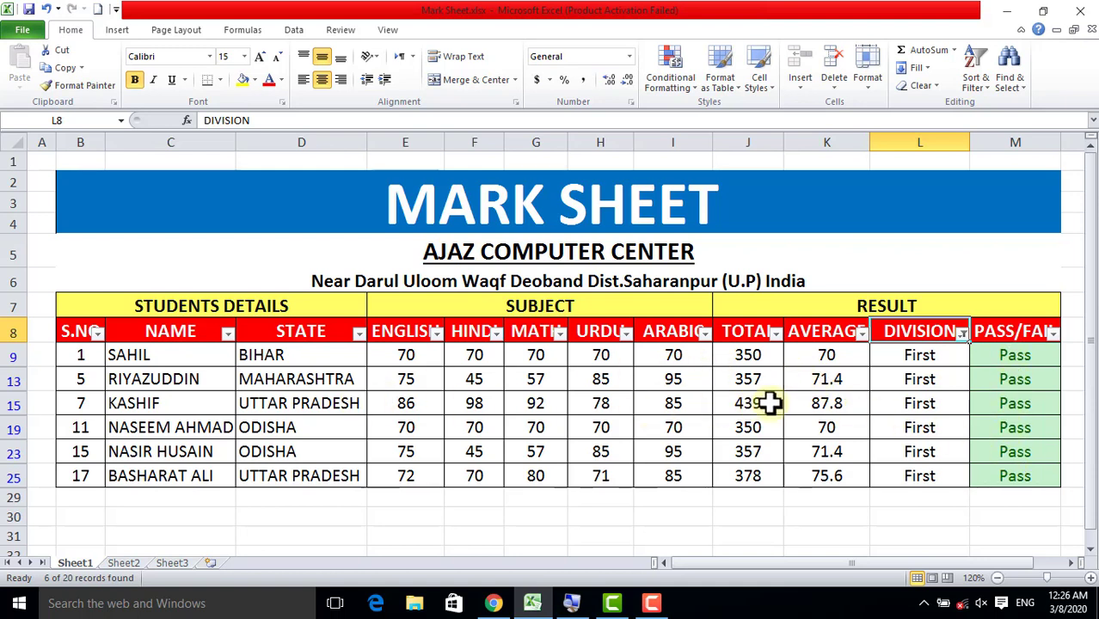
Undo the Division filter so all 20 students are listed again
key(ctrl+z)
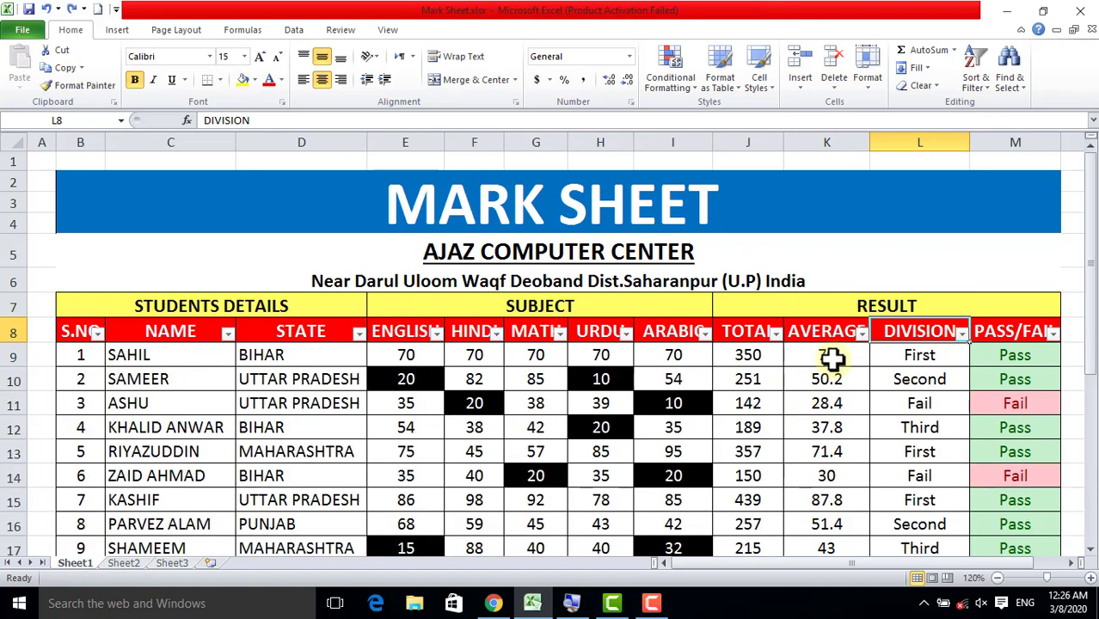
scroll(736, 404, down, 1)
click(732, 415)
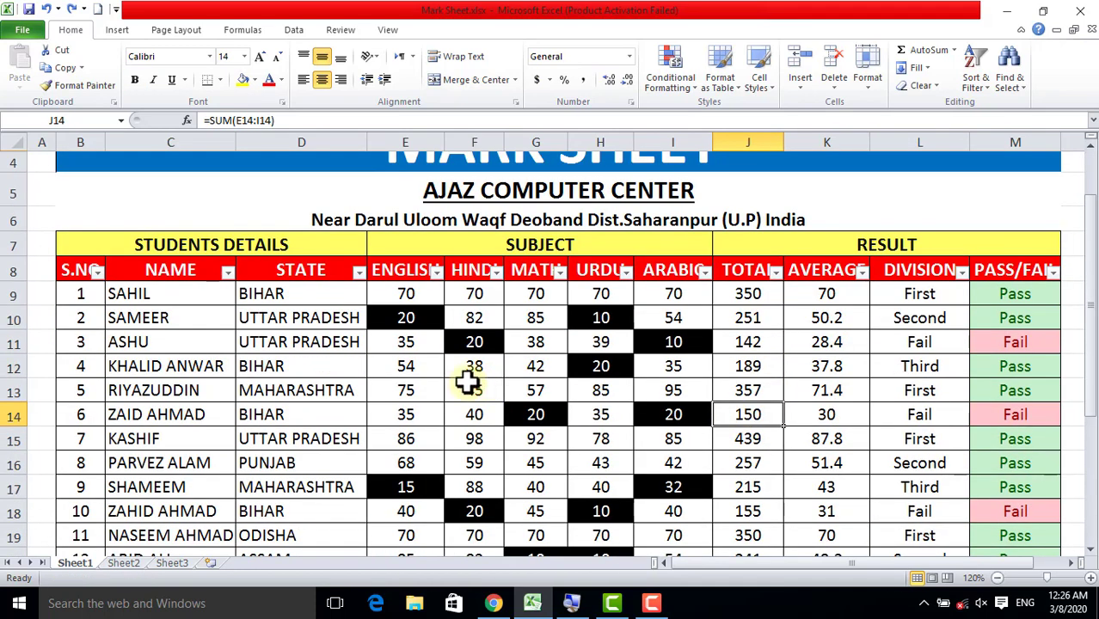
Clear the conditional formatting rules from the subject marks E9:I28
mouse_move(407, 294)
mouse_down()
mouse_move(665, 461)
mouse_move(658, 565)
mouse_up()
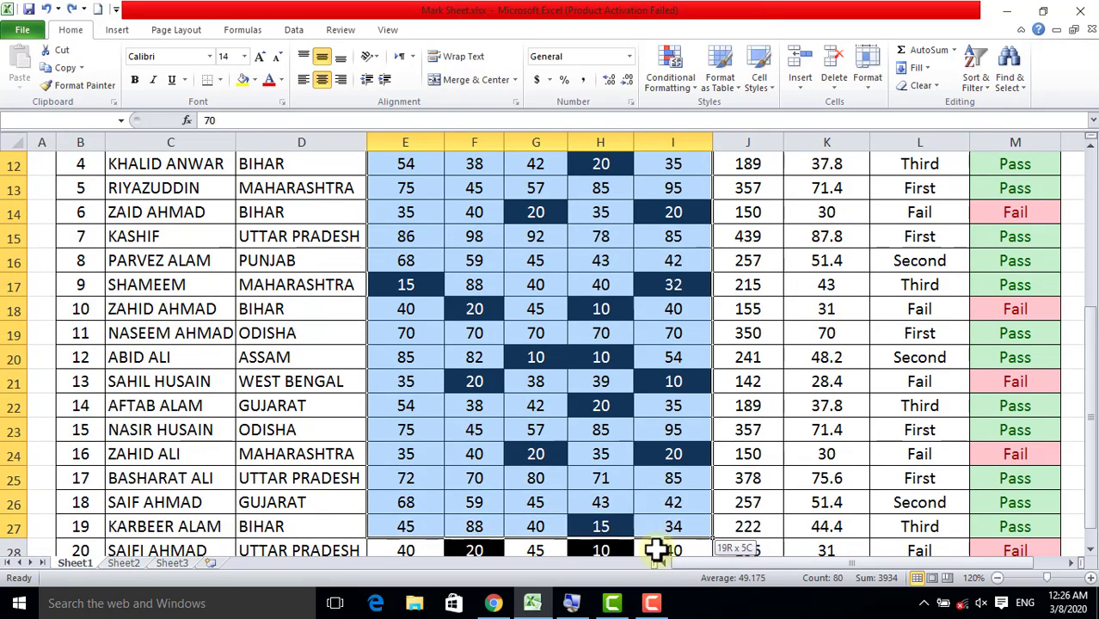
mouse_move(659, 566)
mouse_down()
mouse_move(658, 466)
mouse_move(662, 495)
mouse_up()
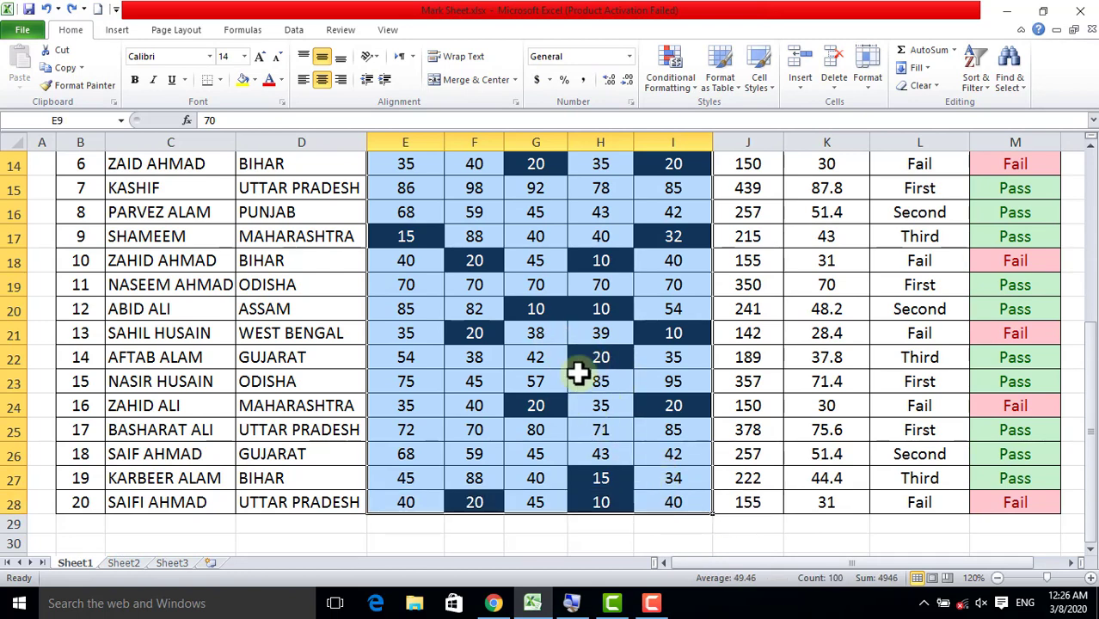
scroll(578, 372, up, 3)
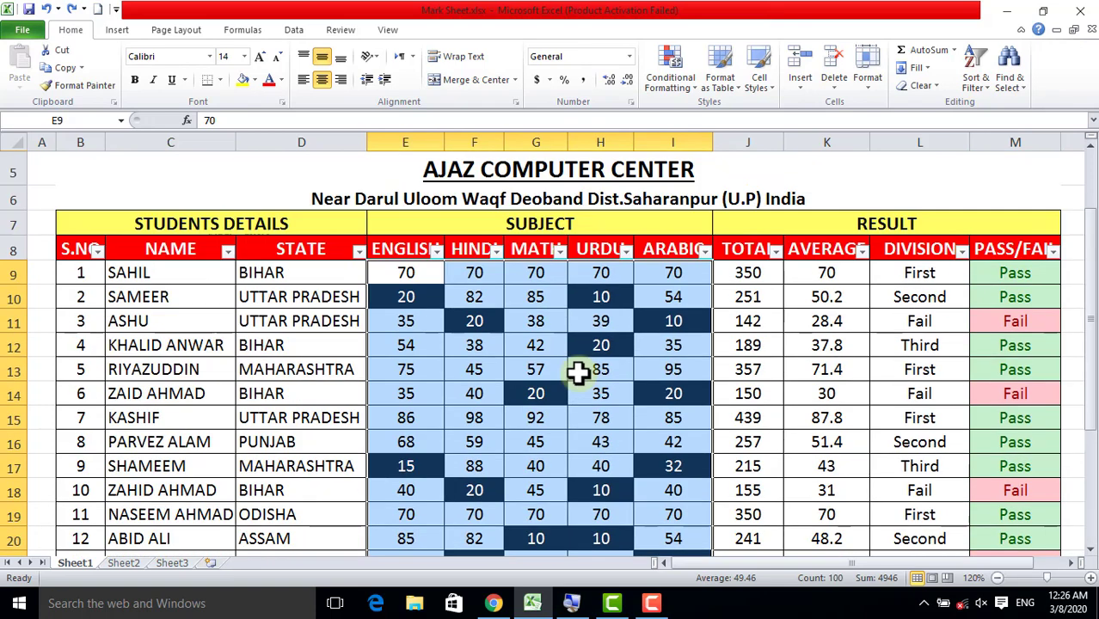
click(675, 82)
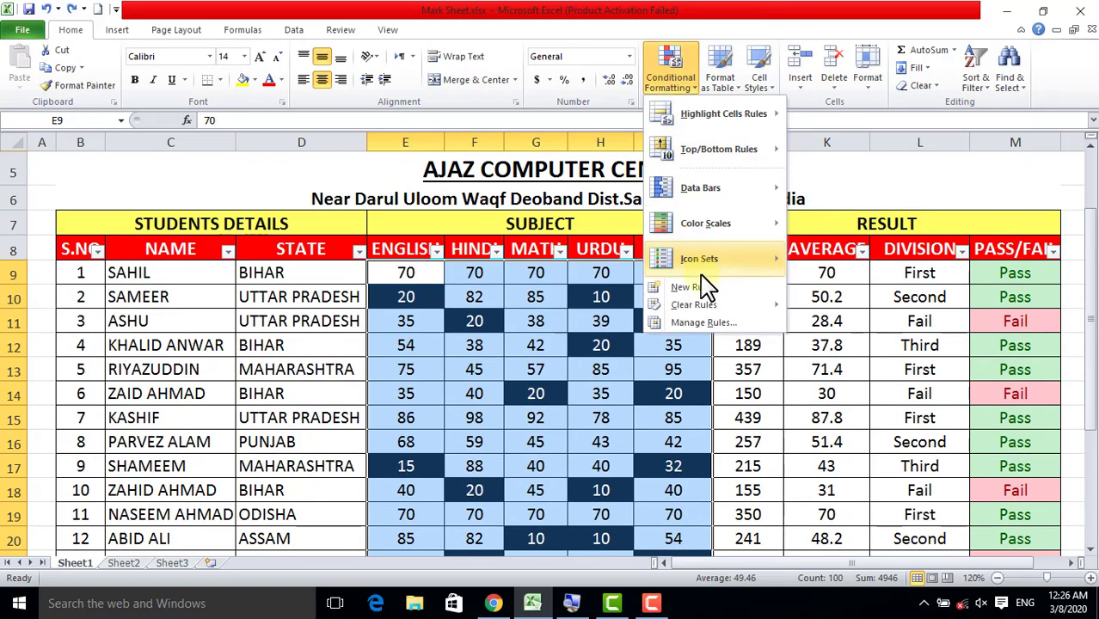
mouse_move(704, 306)
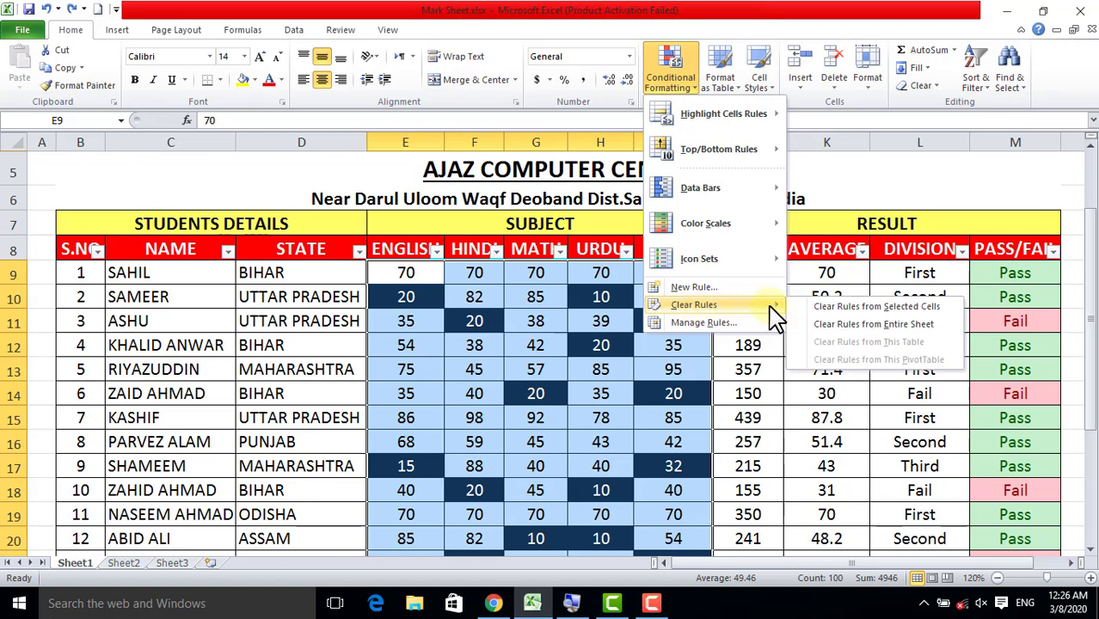
click(839, 308)
Reselect the subject marks E9:I28 from row 9 downward
click(477, 385)
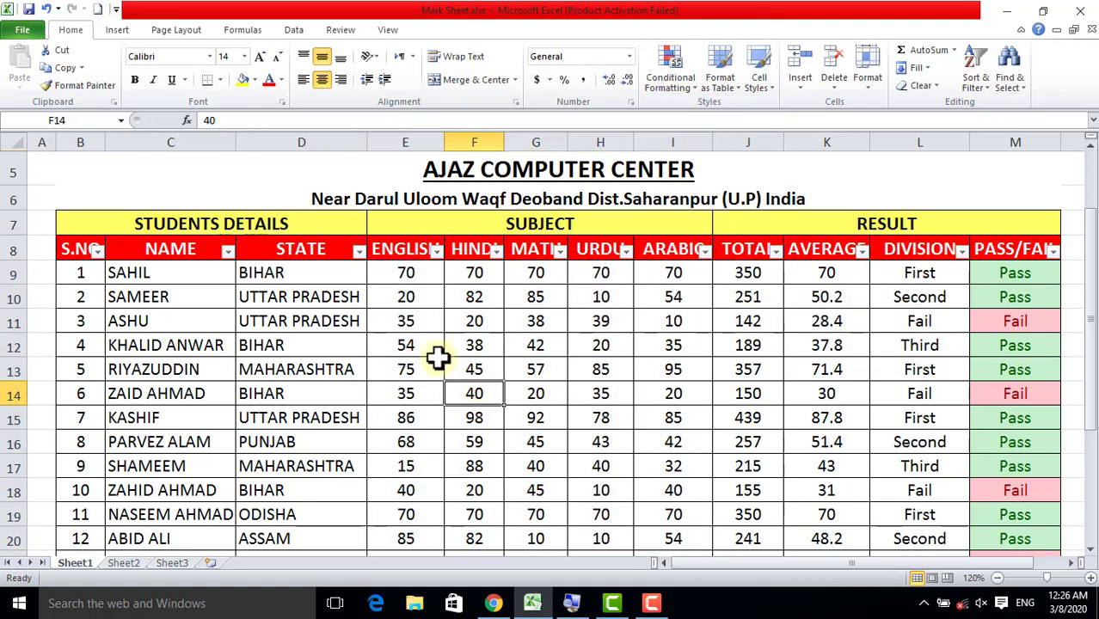
drag(396, 274, 659, 286)
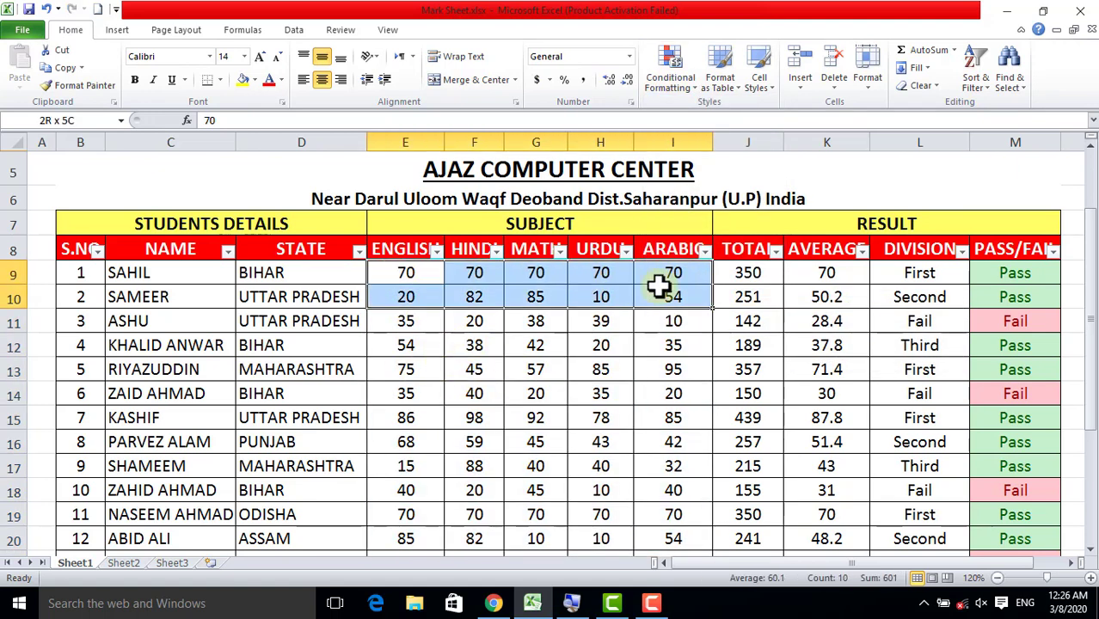
click(574, 348)
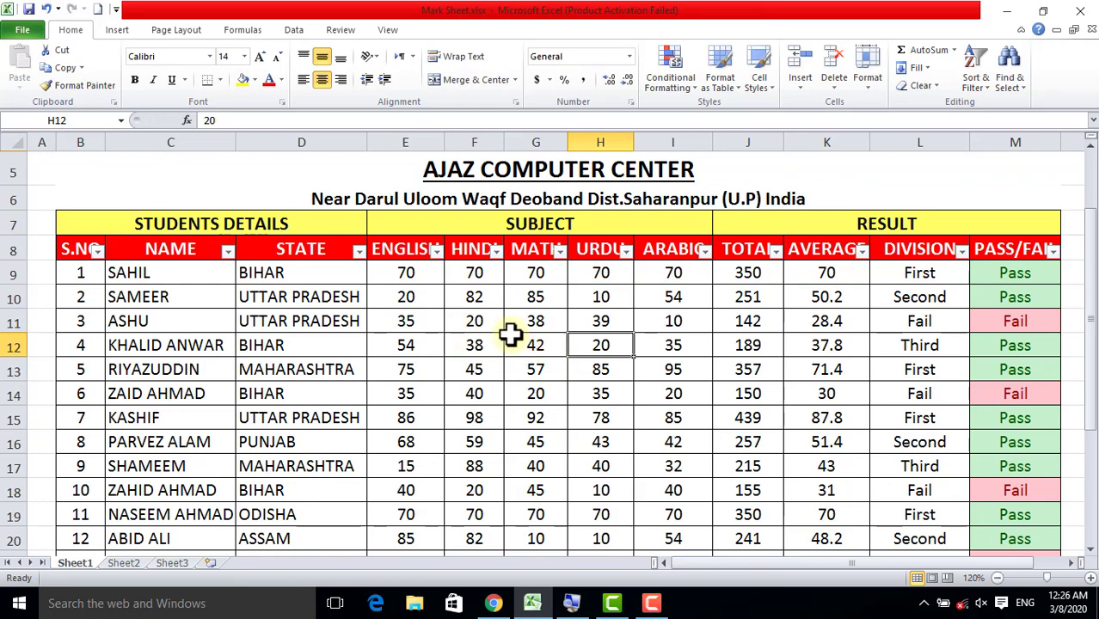
mouse_move(402, 271)
mouse_down()
mouse_move(653, 487)
mouse_move(658, 519)
mouse_move(659, 507)
mouse_up()
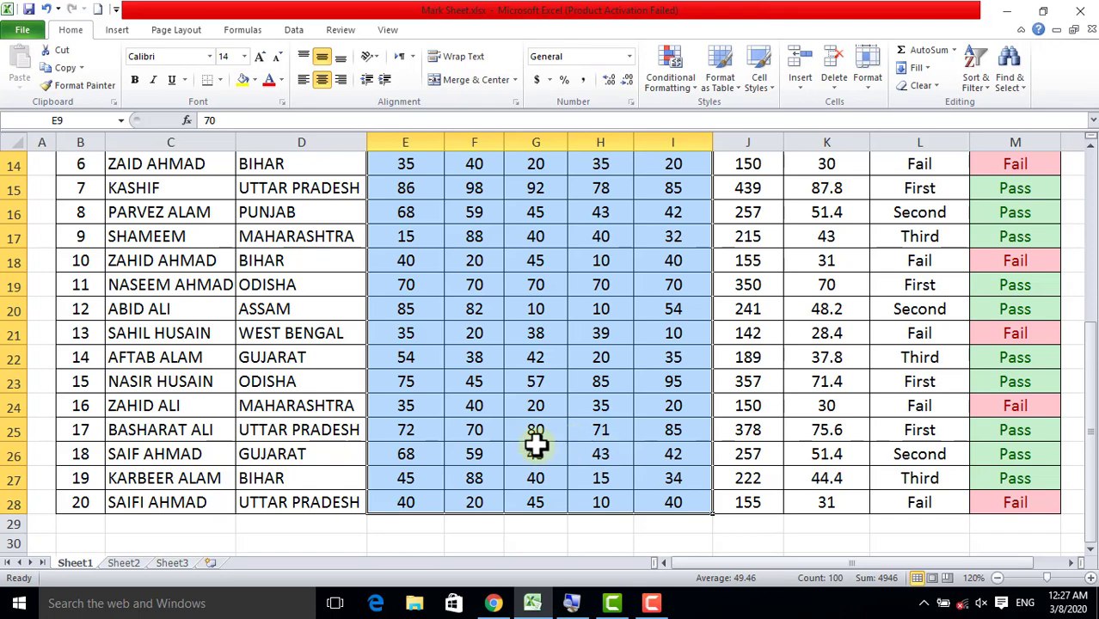
Create a Highlight Cells 'Less Than' rule with value 33 and open its format list
scroll(537, 355, up, 1)
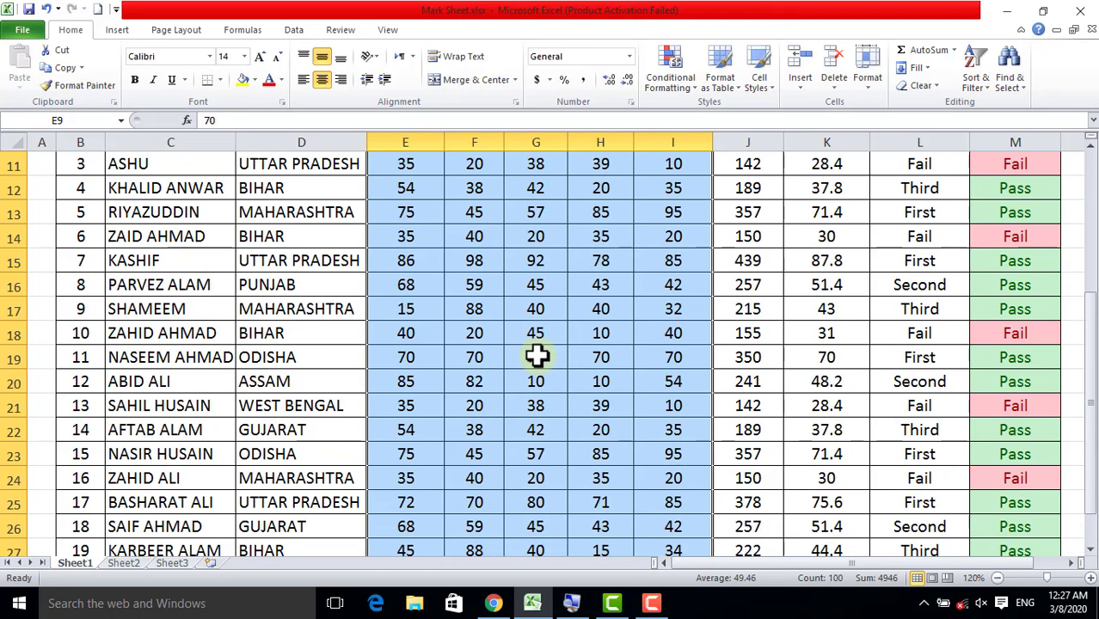
scroll(537, 356, up, 1)
scroll(537, 355, up, 1)
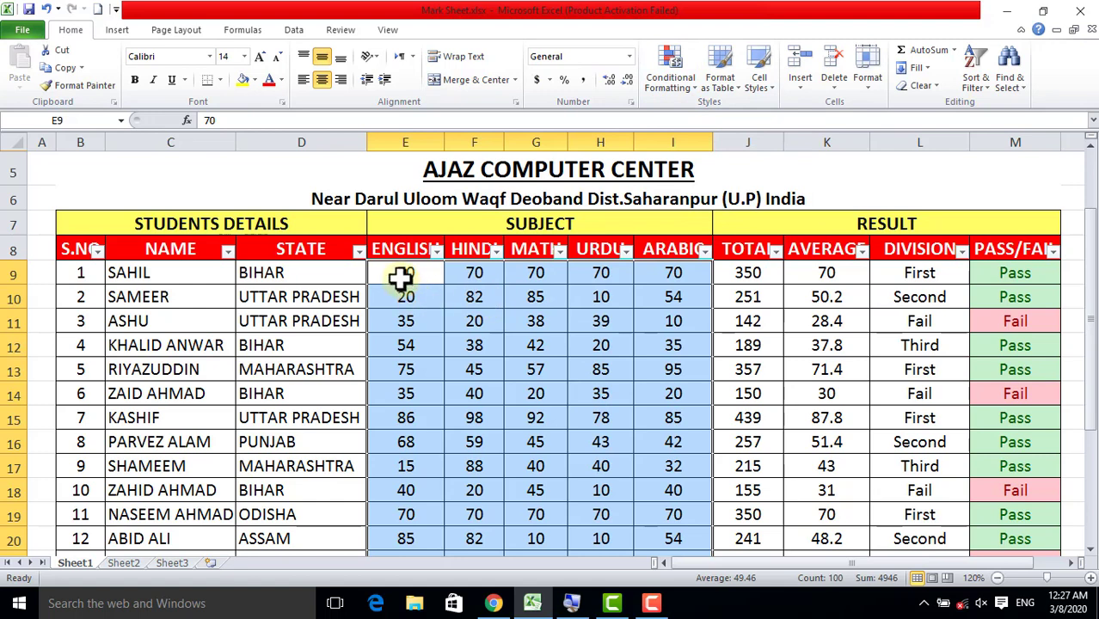
click(686, 93)
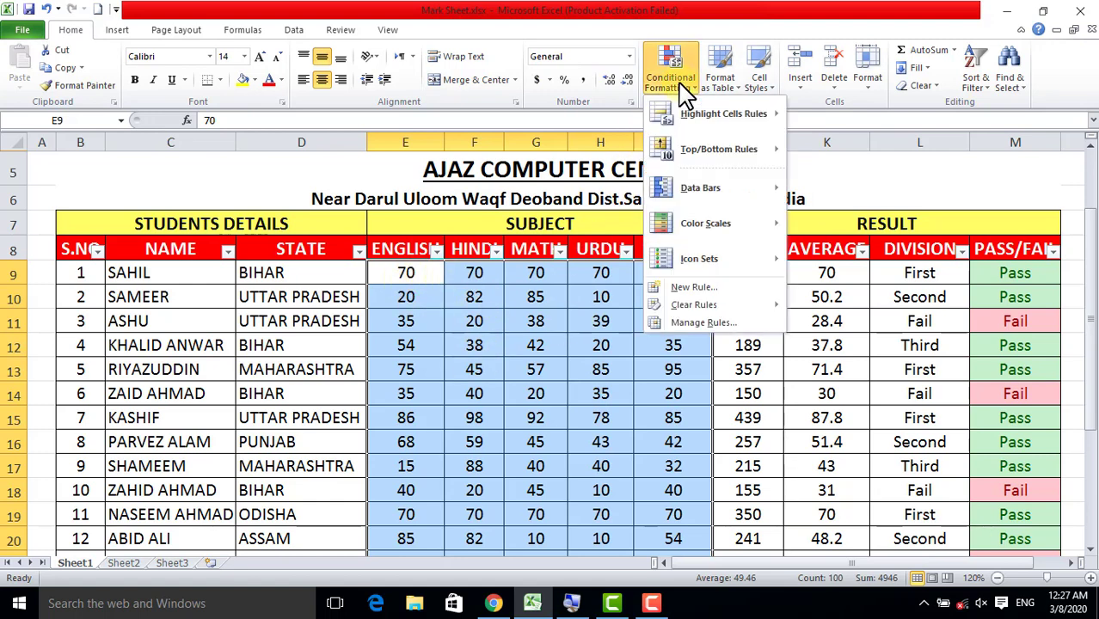
mouse_move(710, 119)
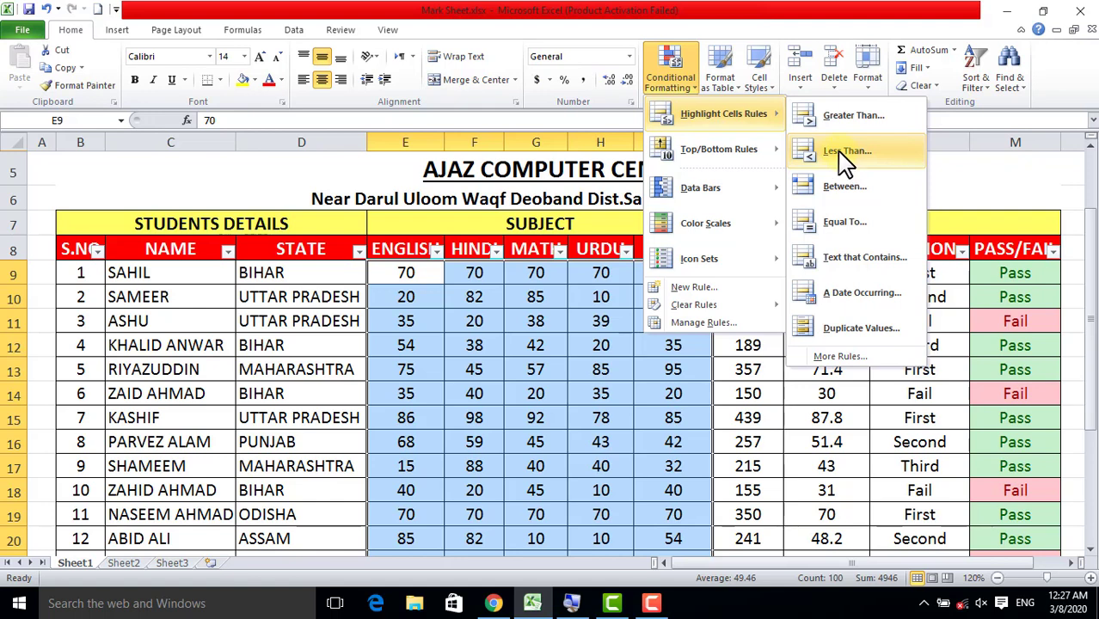
click(846, 161)
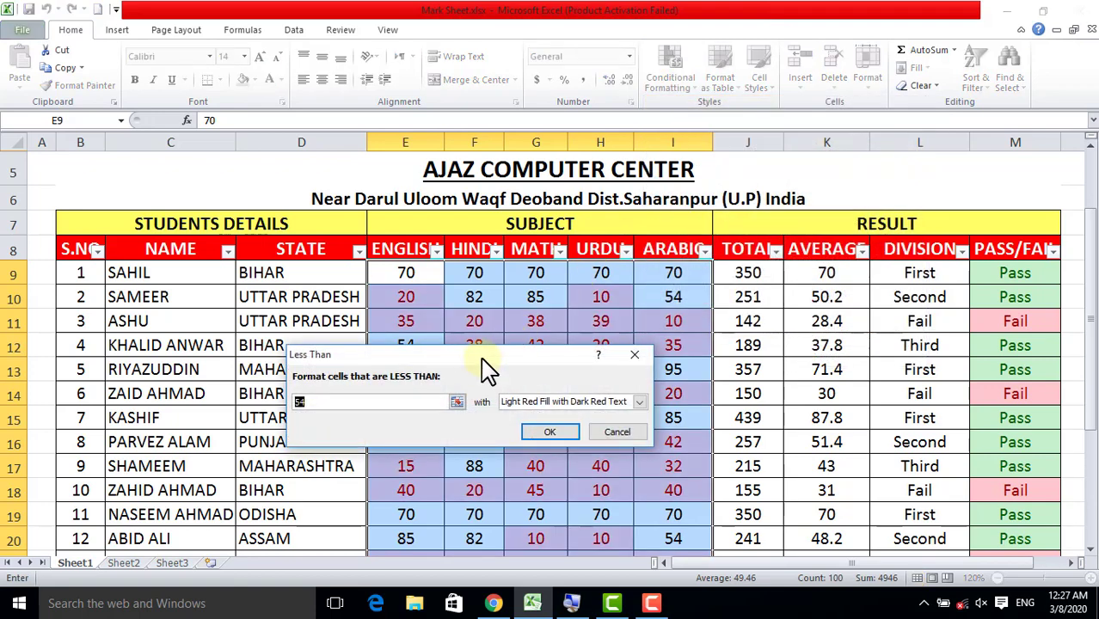
drag(483, 362, 516, 220)
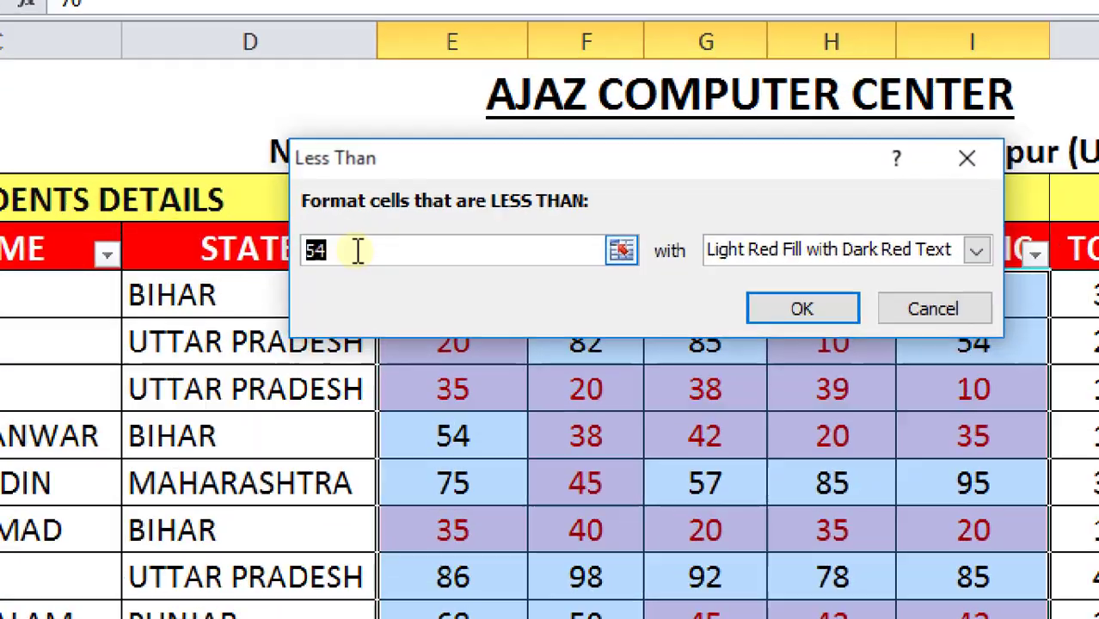
text(3)
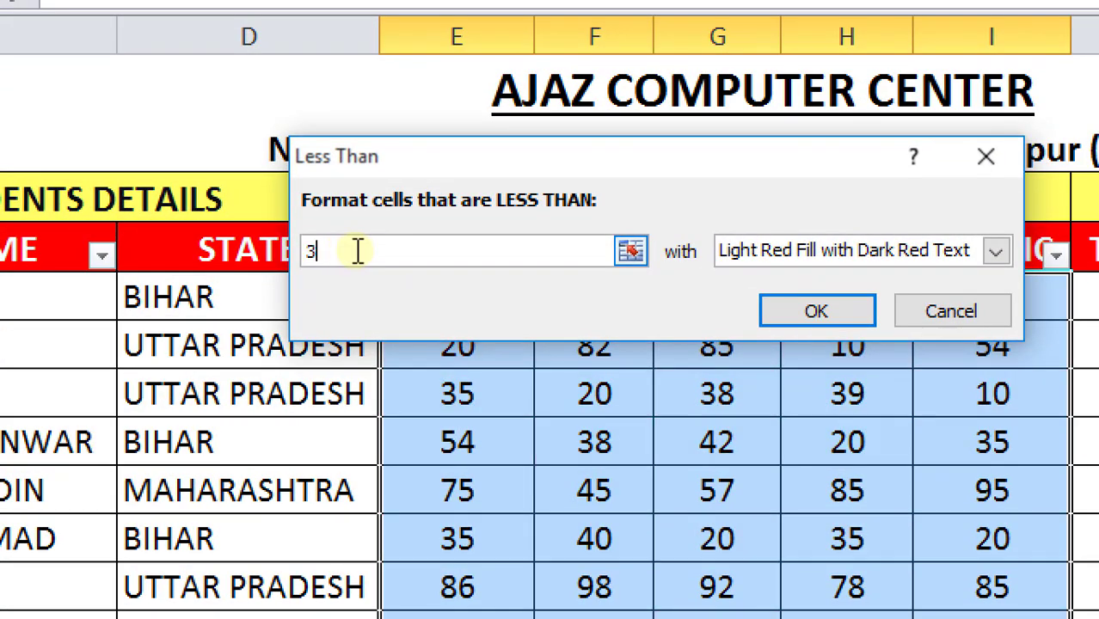
text(3)
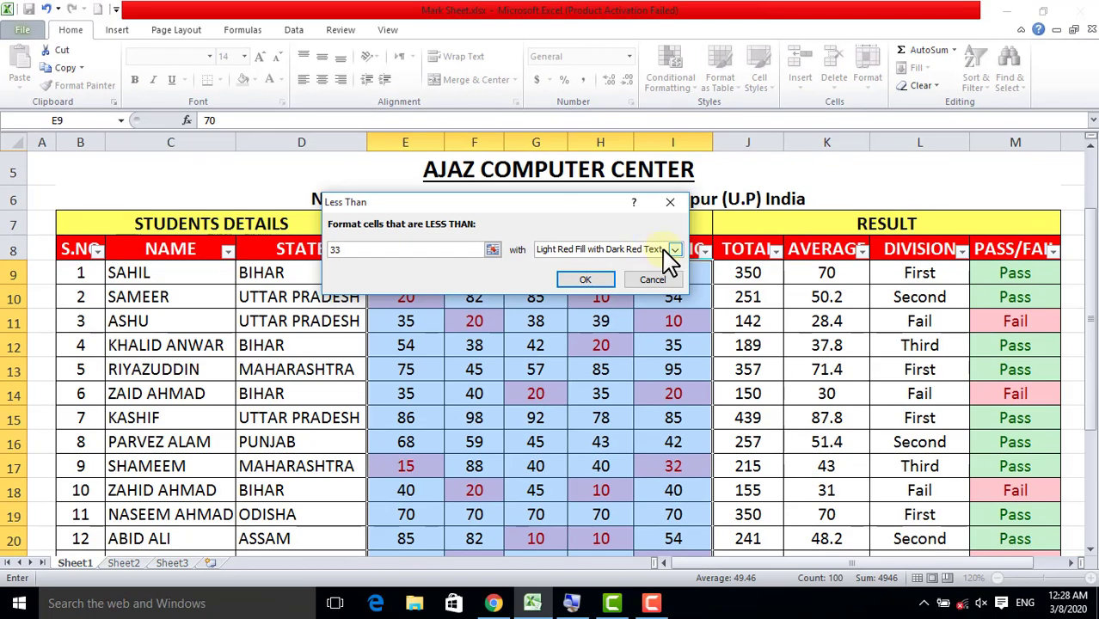
click(676, 250)
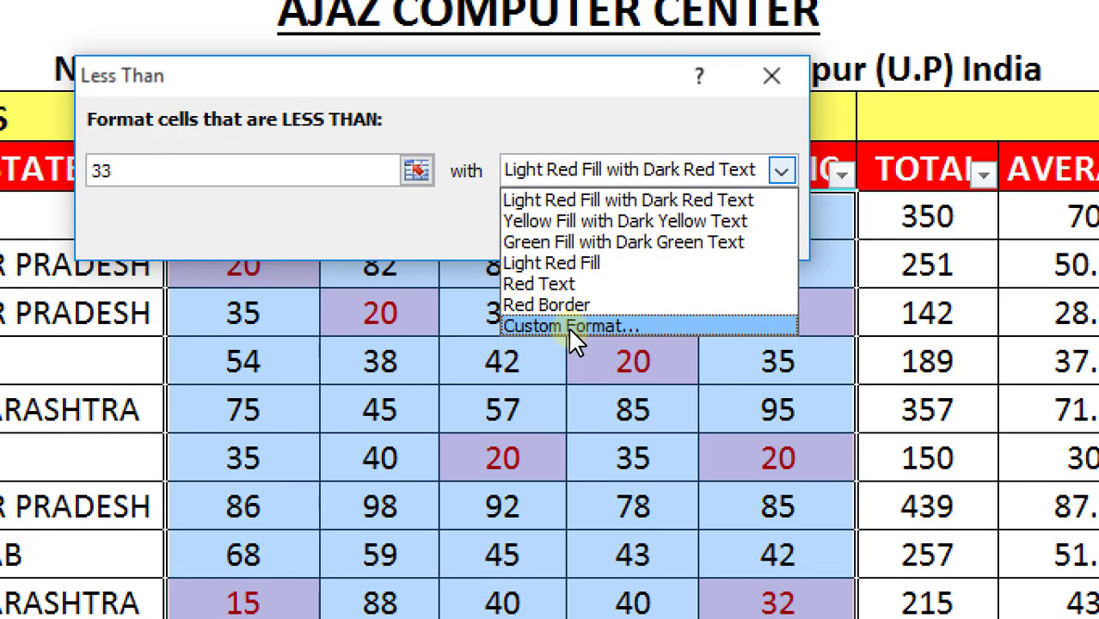
Build a custom format with a black cell fill and a white theme font colour
click(569, 327)
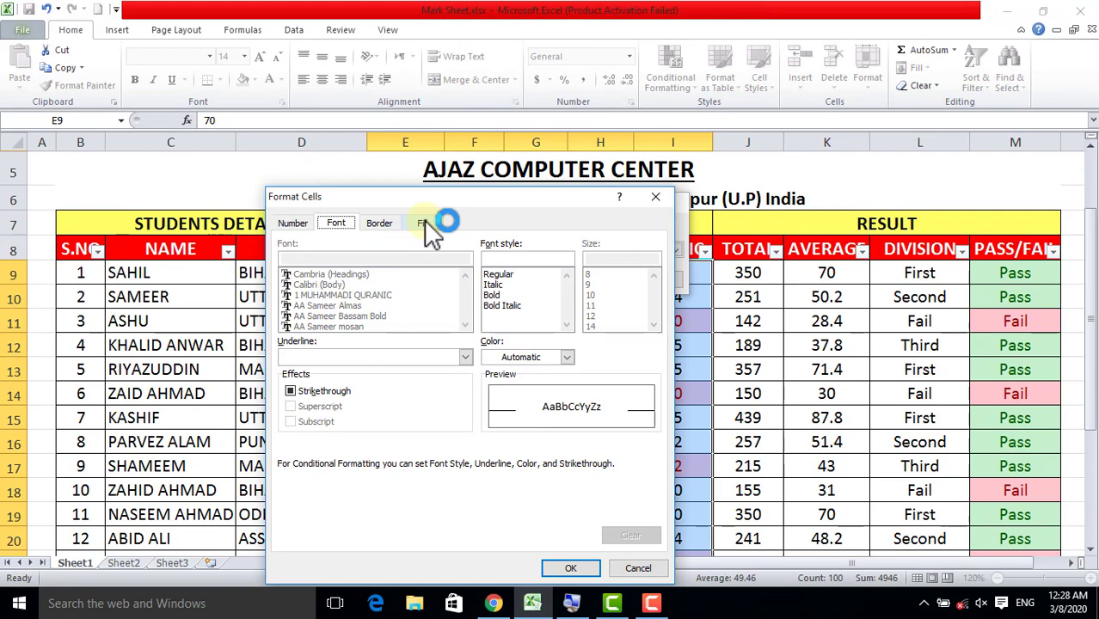
click(426, 225)
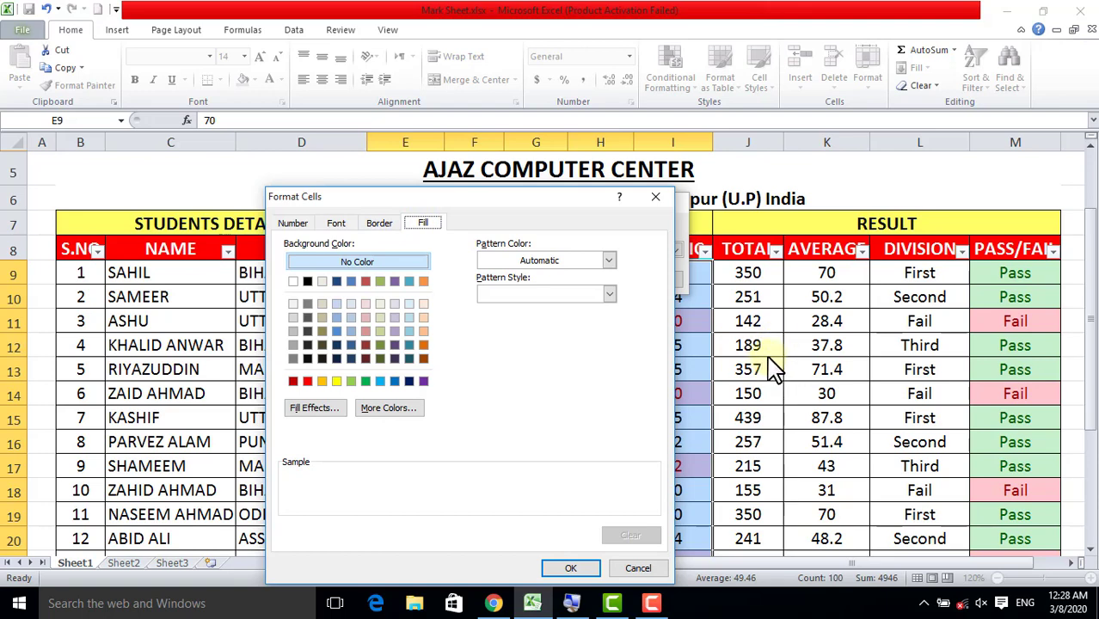
click(308, 282)
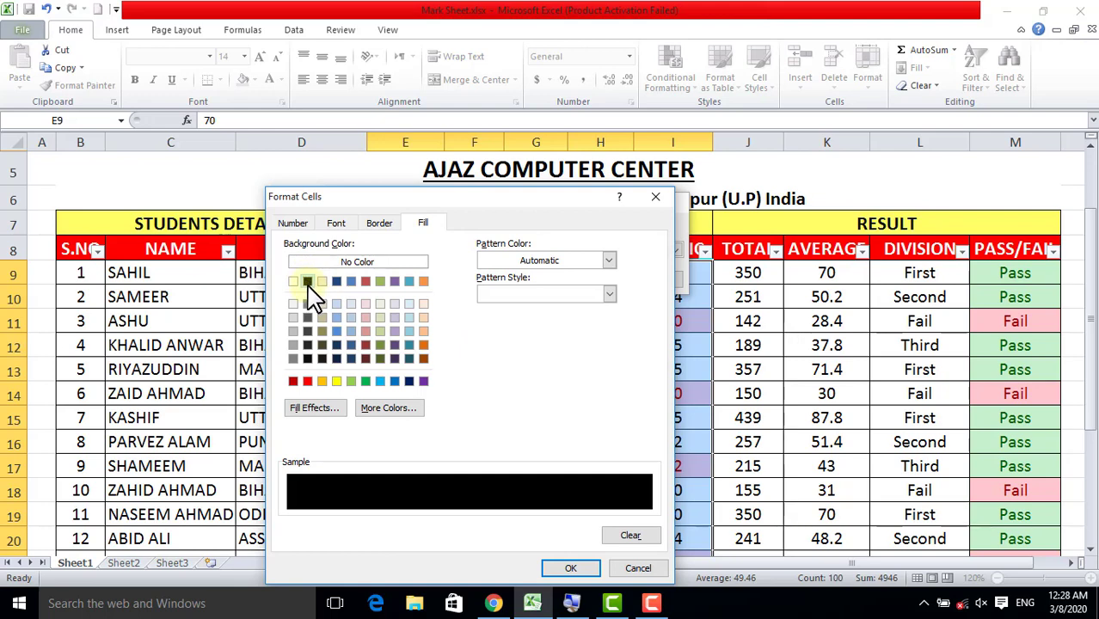
click(336, 226)
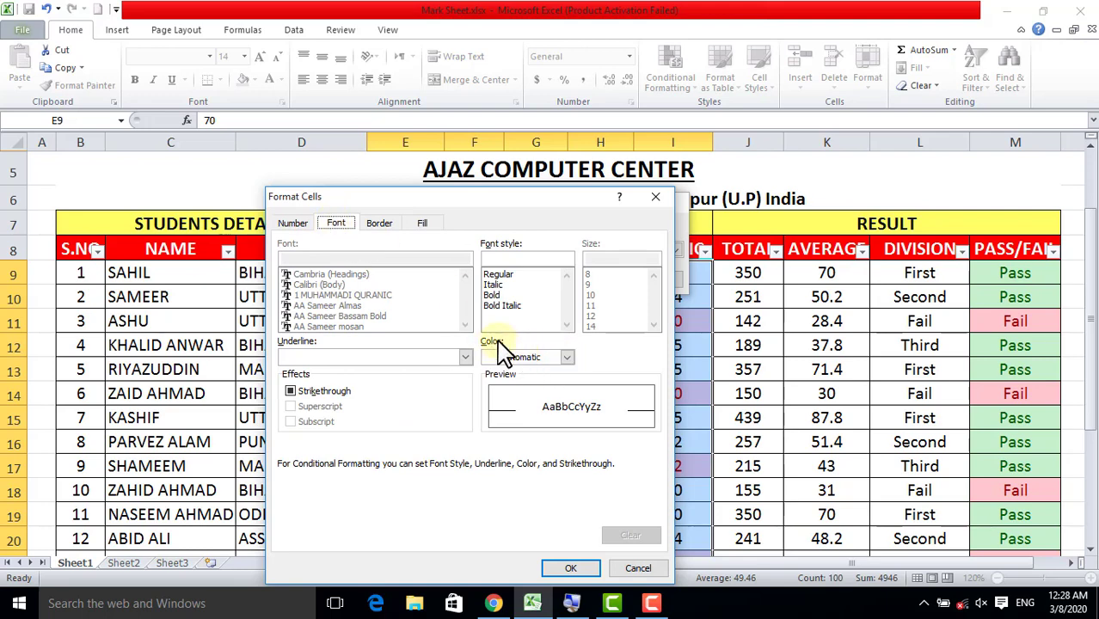
click(567, 358)
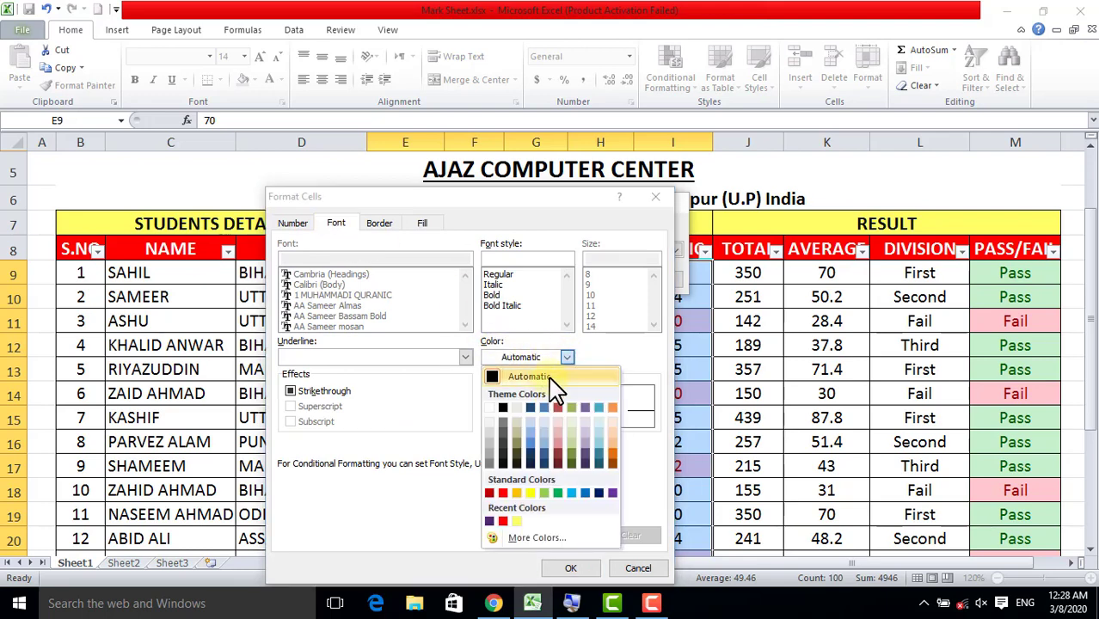
click(503, 406)
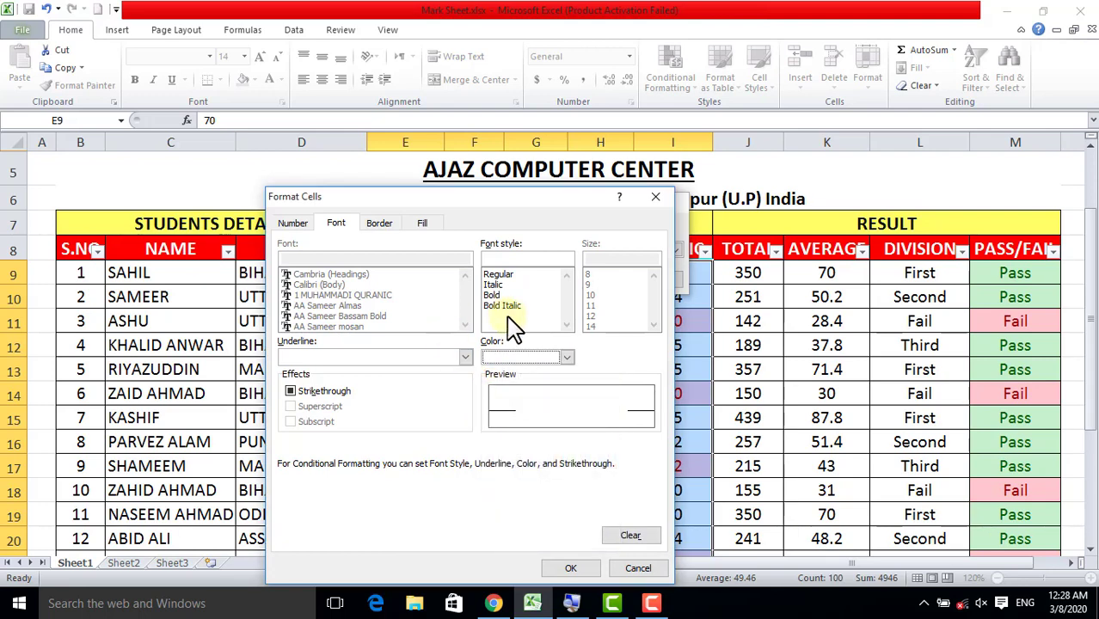
Recheck the black fill settings and confirm the Less Than 33 rule
drag(441, 196, 732, 176)
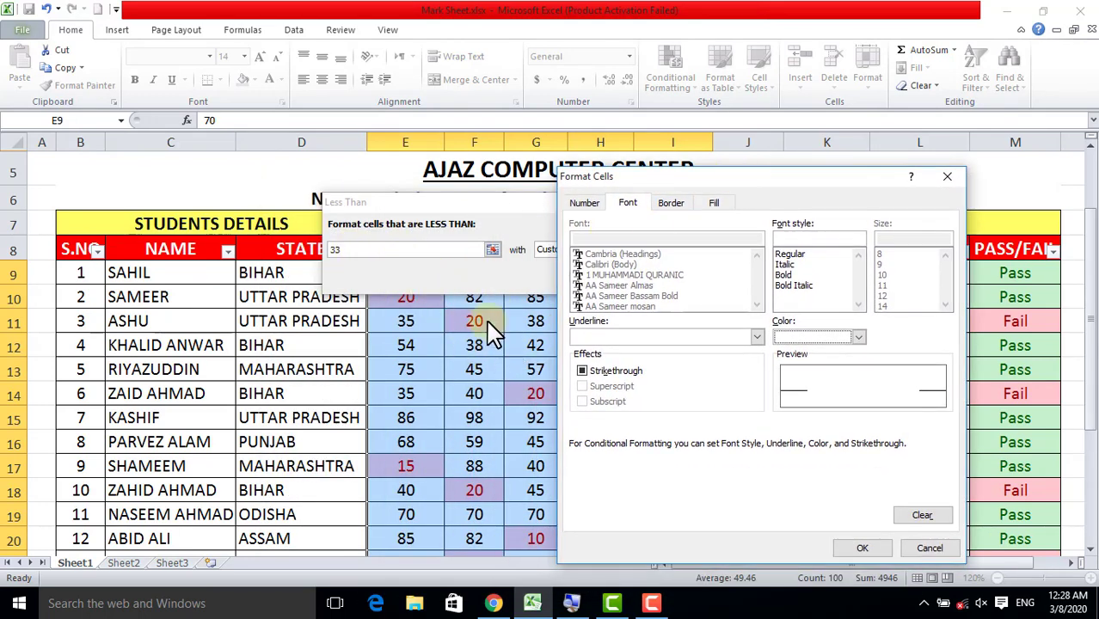
click(714, 205)
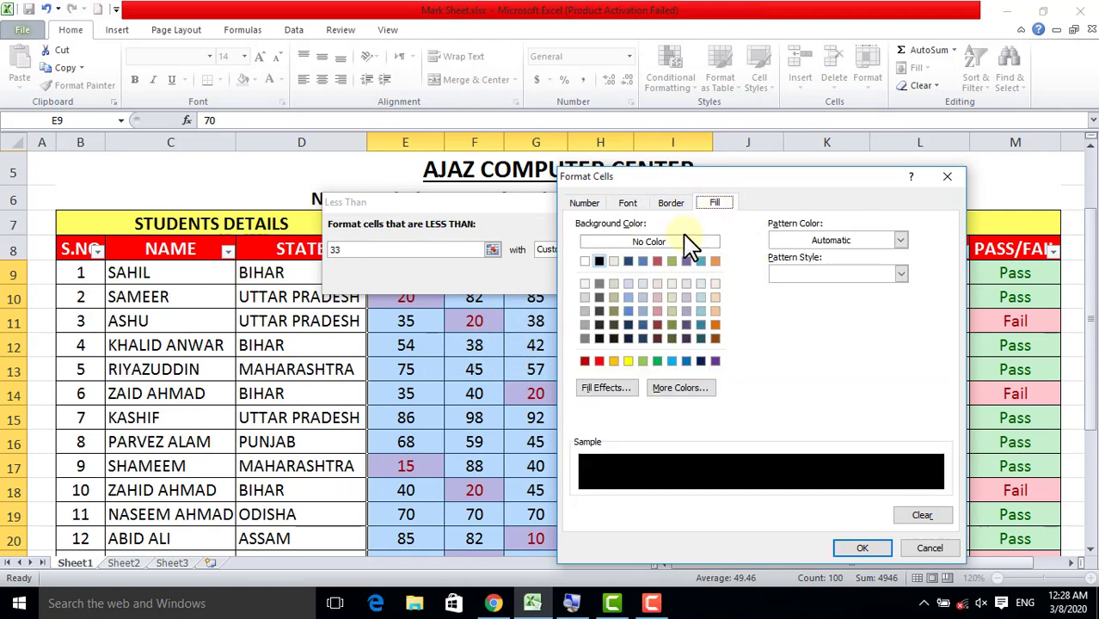
click(629, 206)
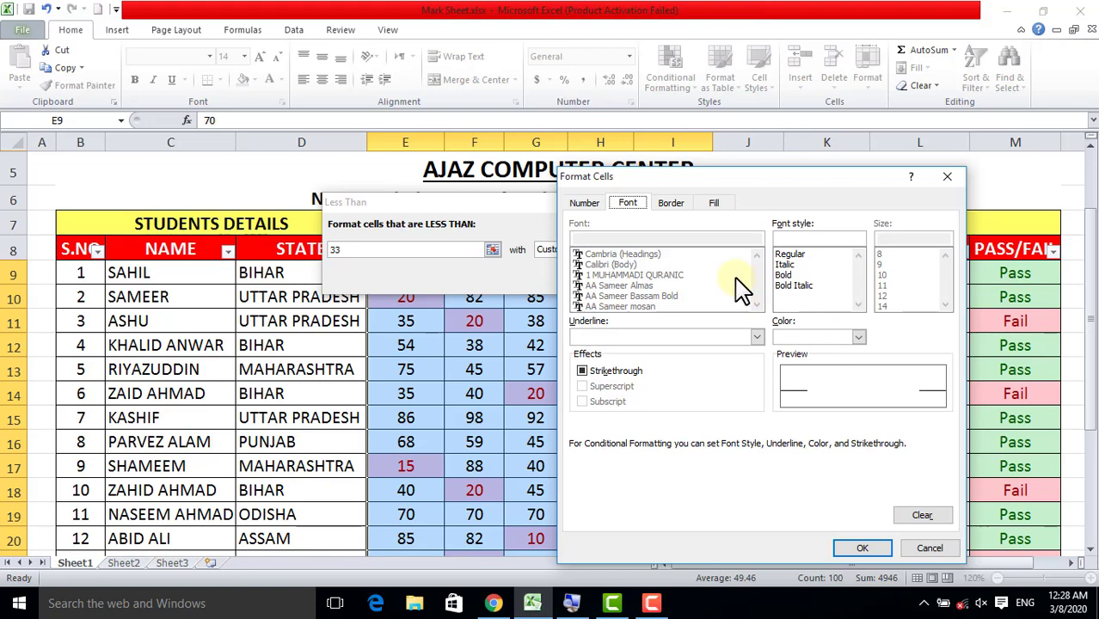
click(715, 207)
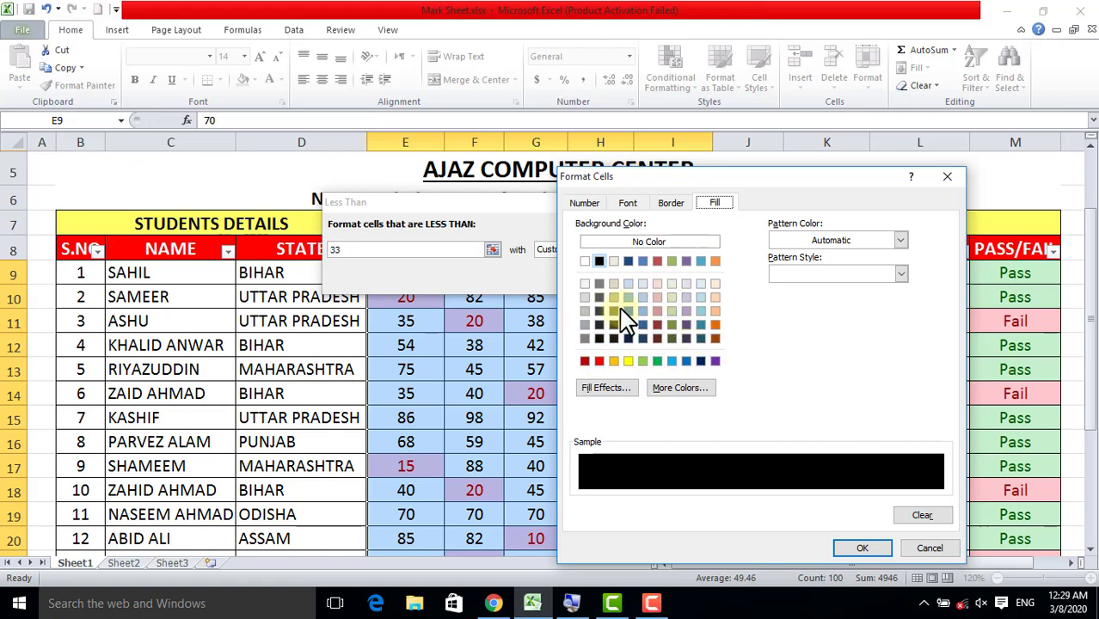
click(863, 551)
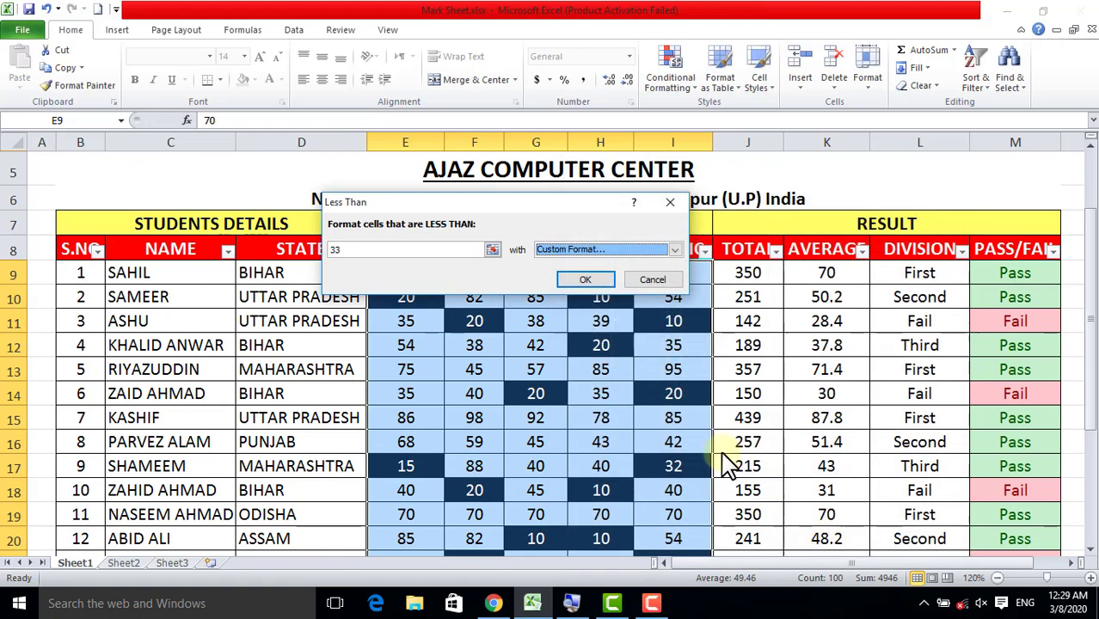
click(594, 280)
Change the English mark in E15 to 10 so the row's total drops to 363
click(437, 392)
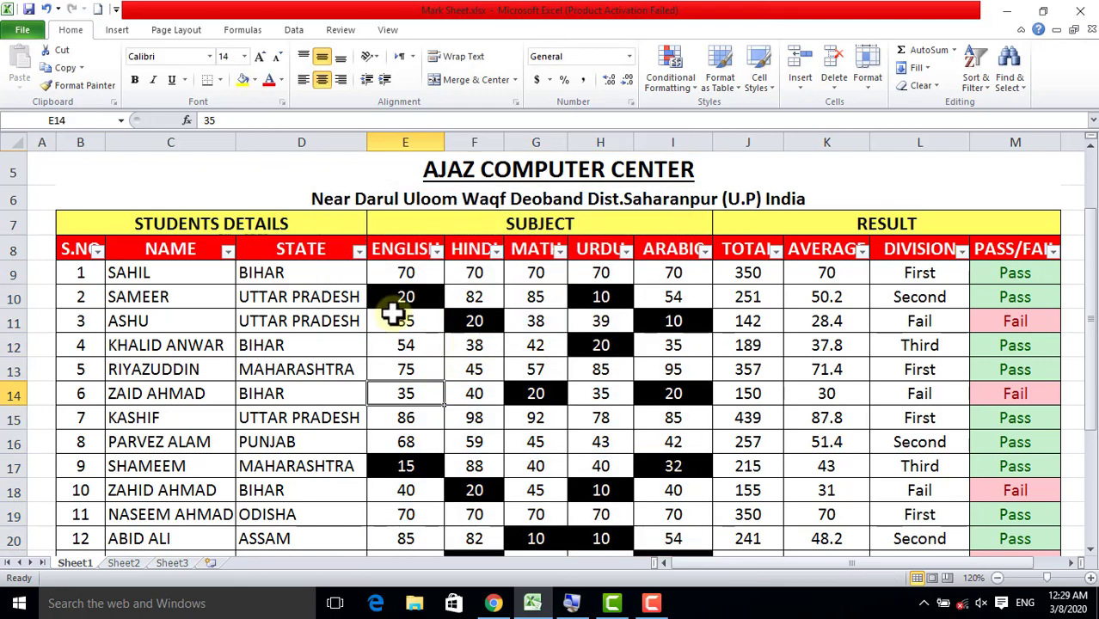
scroll(586, 379, down, 1)
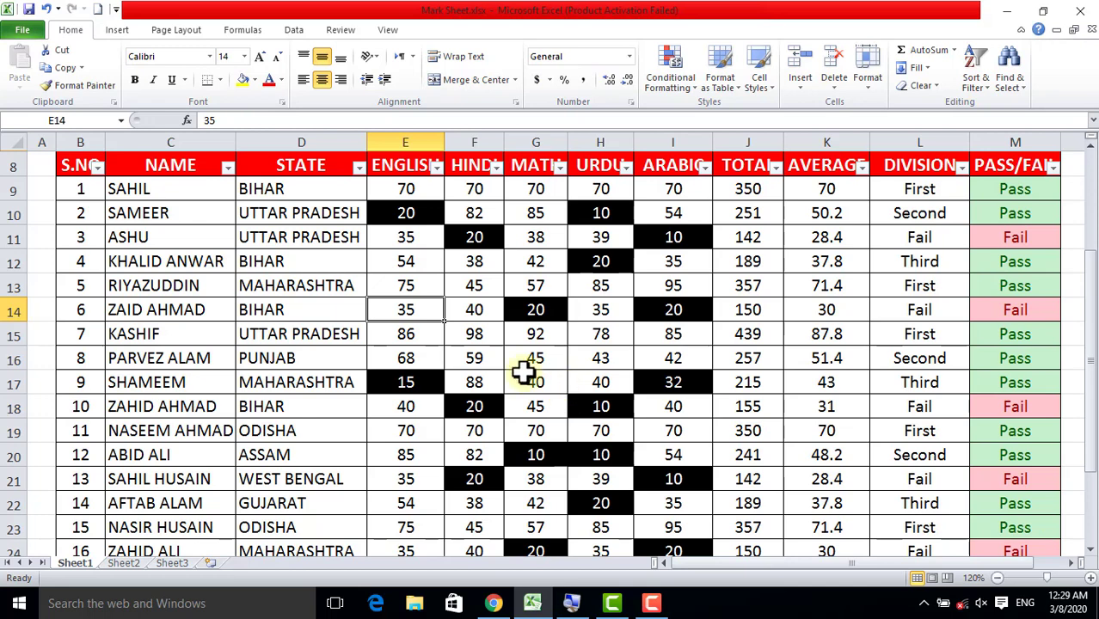
click(411, 334)
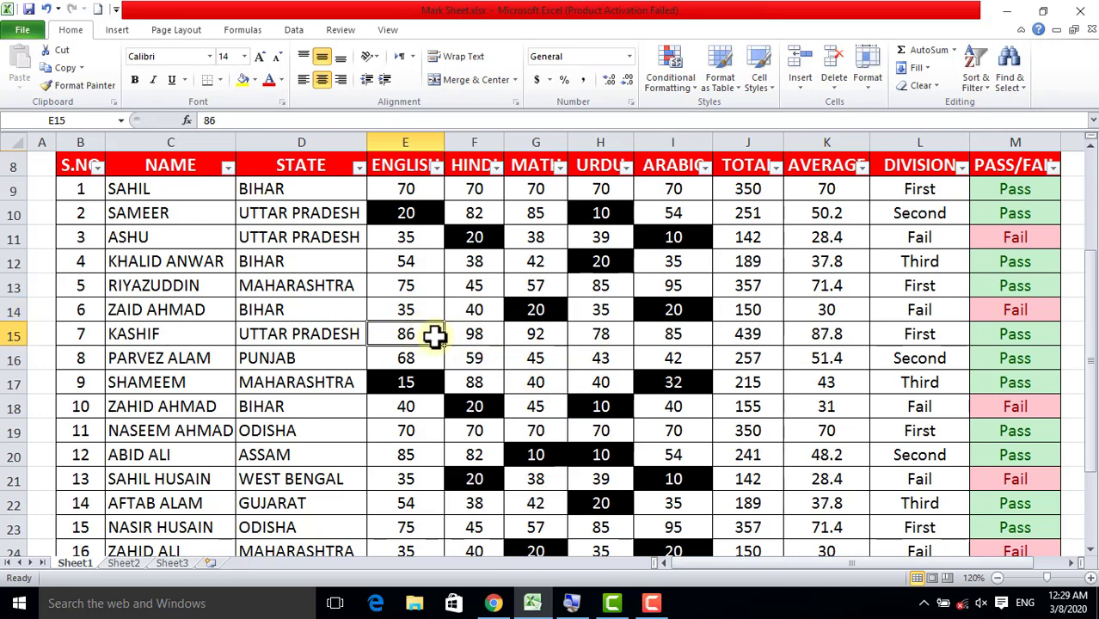
text(10)
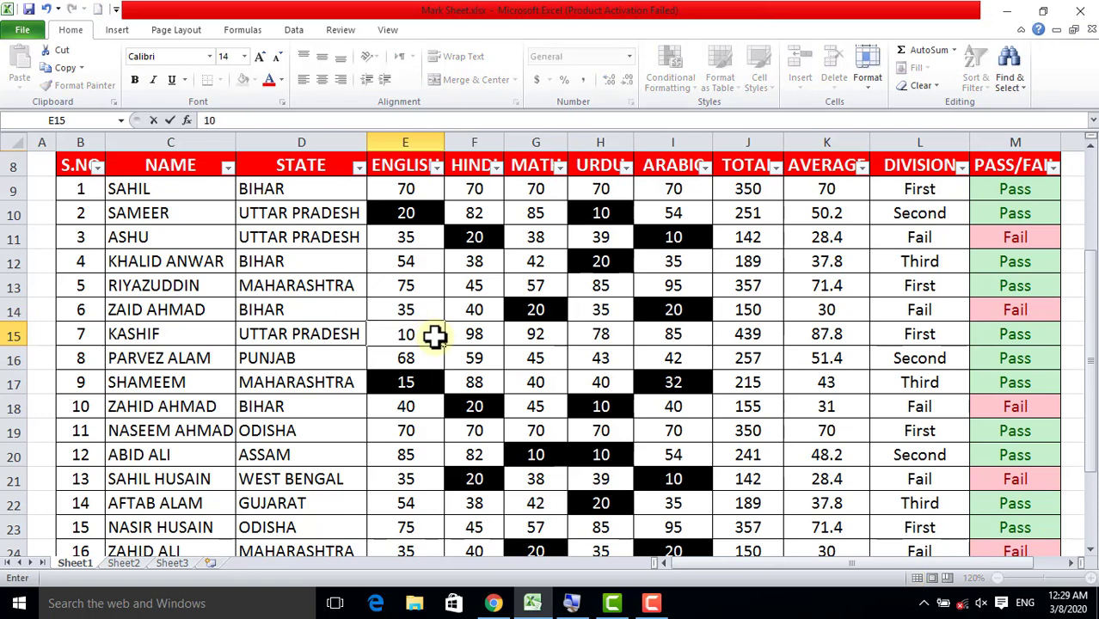
key(Tab)
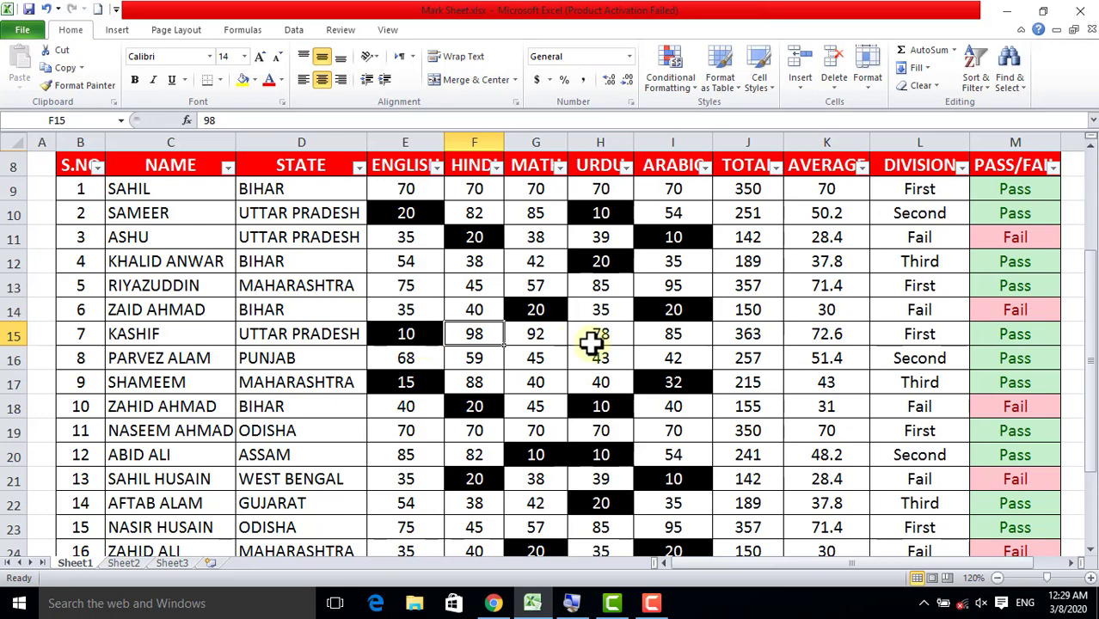
scroll(592, 344, up, 2)
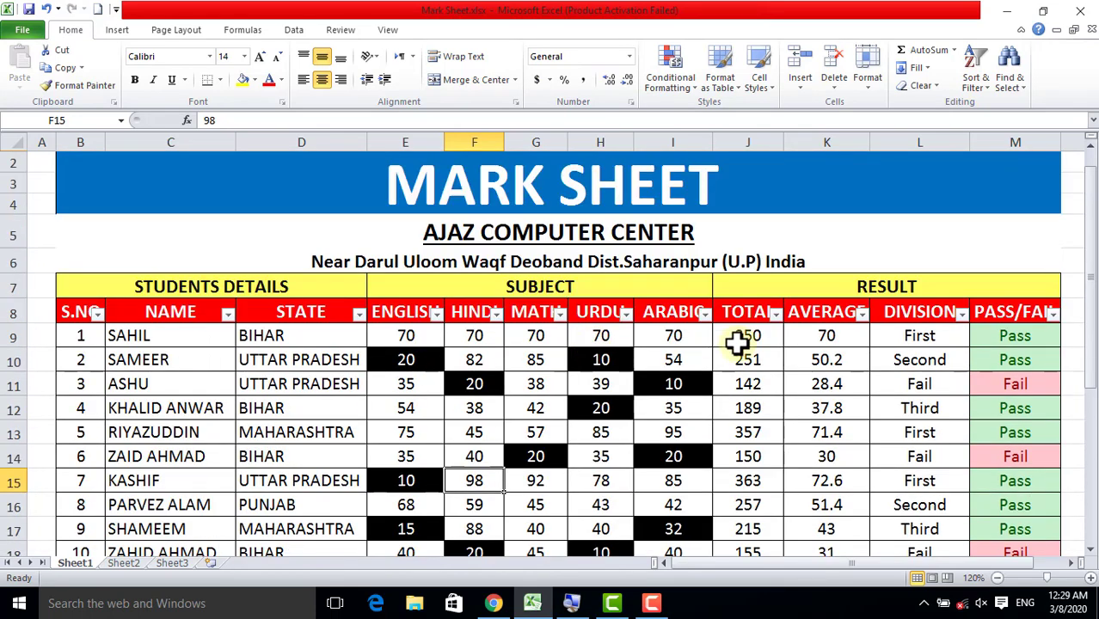
Clear the conditional formatting rules from the PASS/FAIL results in M9:M28
click(927, 336)
drag(927, 336, 914, 501)
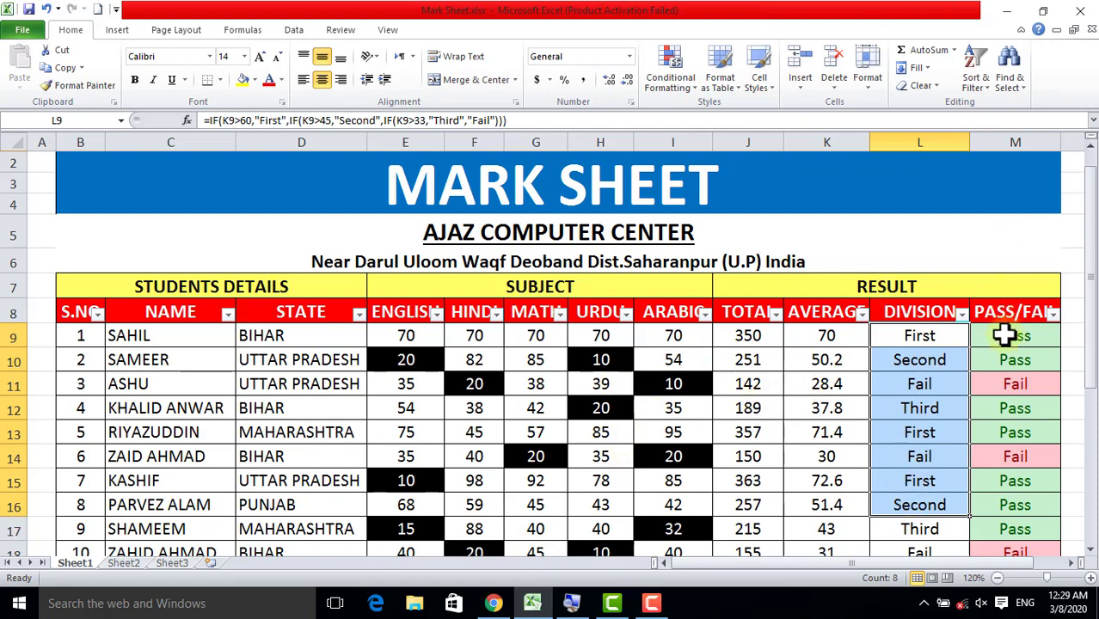
scroll(1007, 336, down, 1)
mouse_move(1015, 245)
mouse_down()
mouse_move(1022, 605)
mouse_move(1015, 526)
mouse_up()
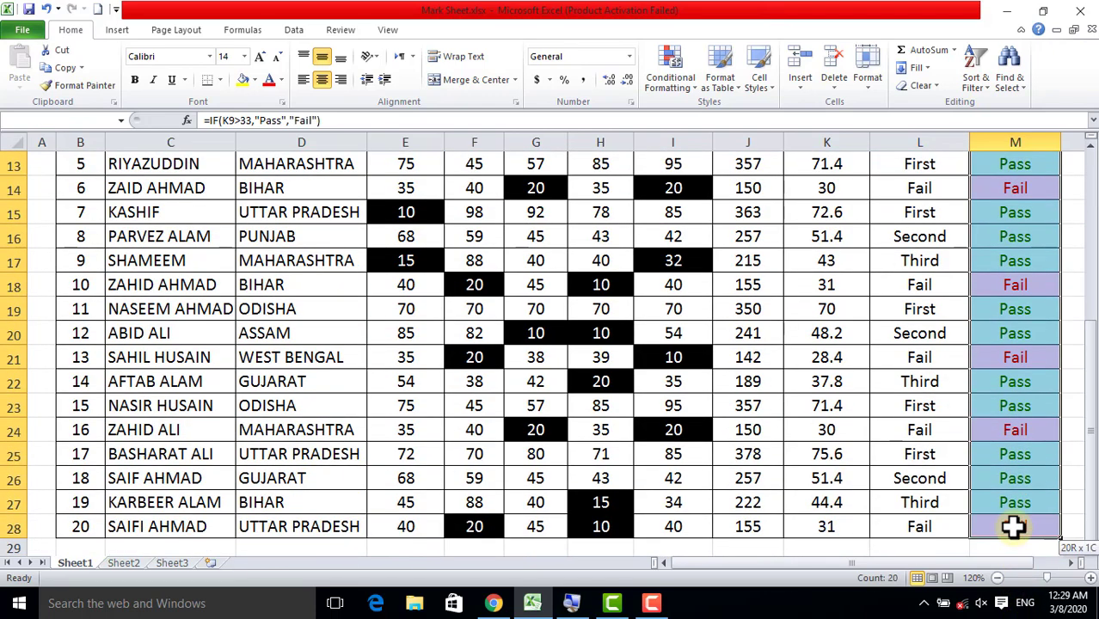
click(679, 86)
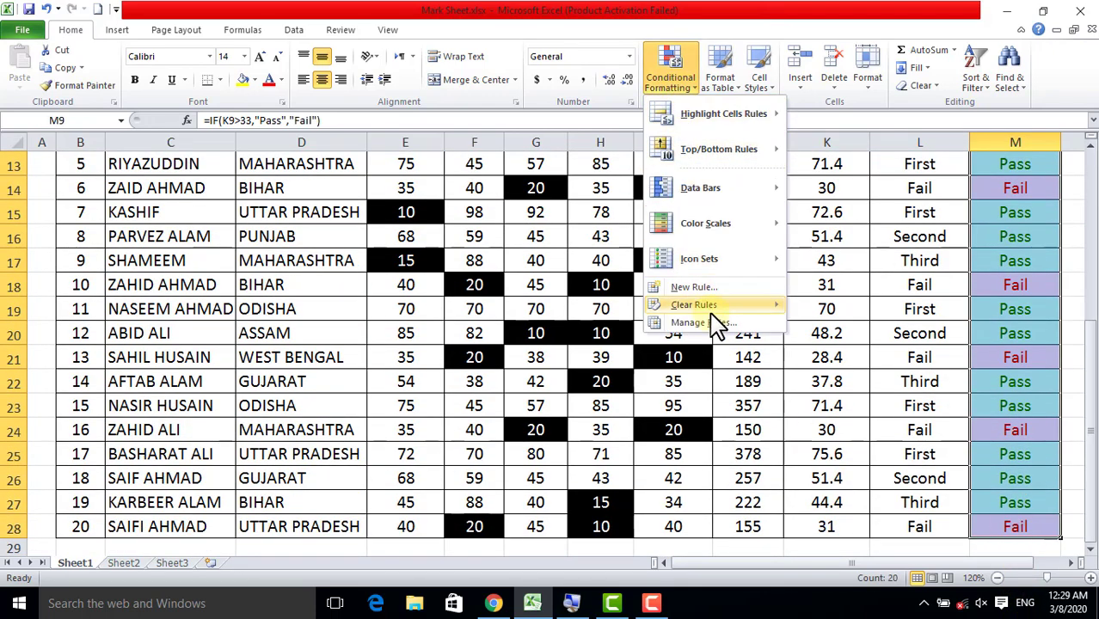
mouse_move(727, 311)
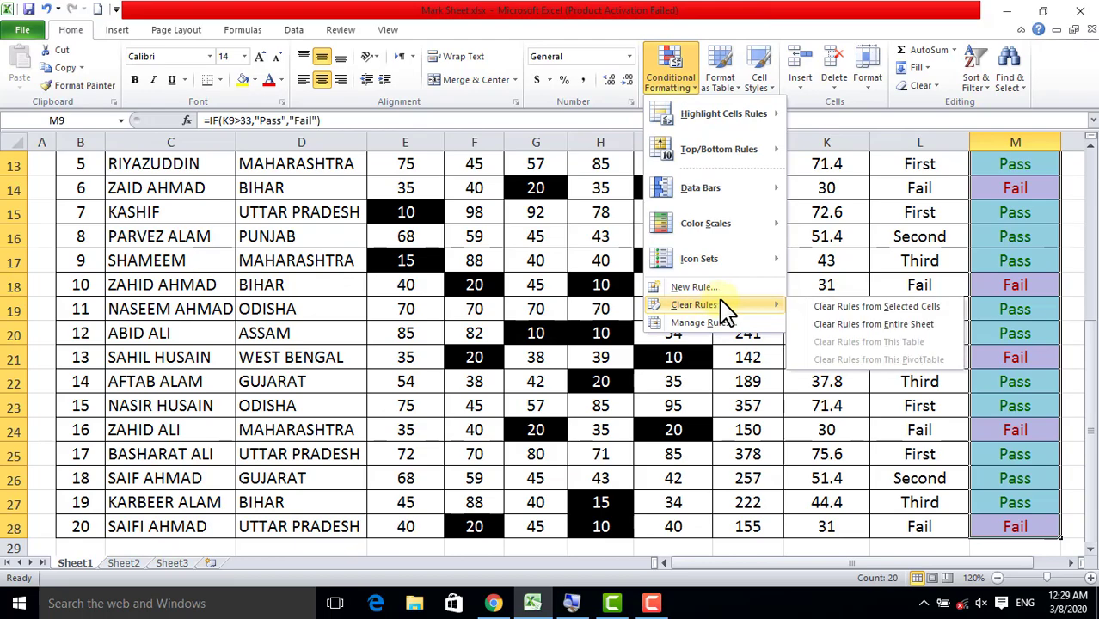
click(826, 308)
Reselect the uncoloured PASS/FAIL results from M9 to M28
click(903, 333)
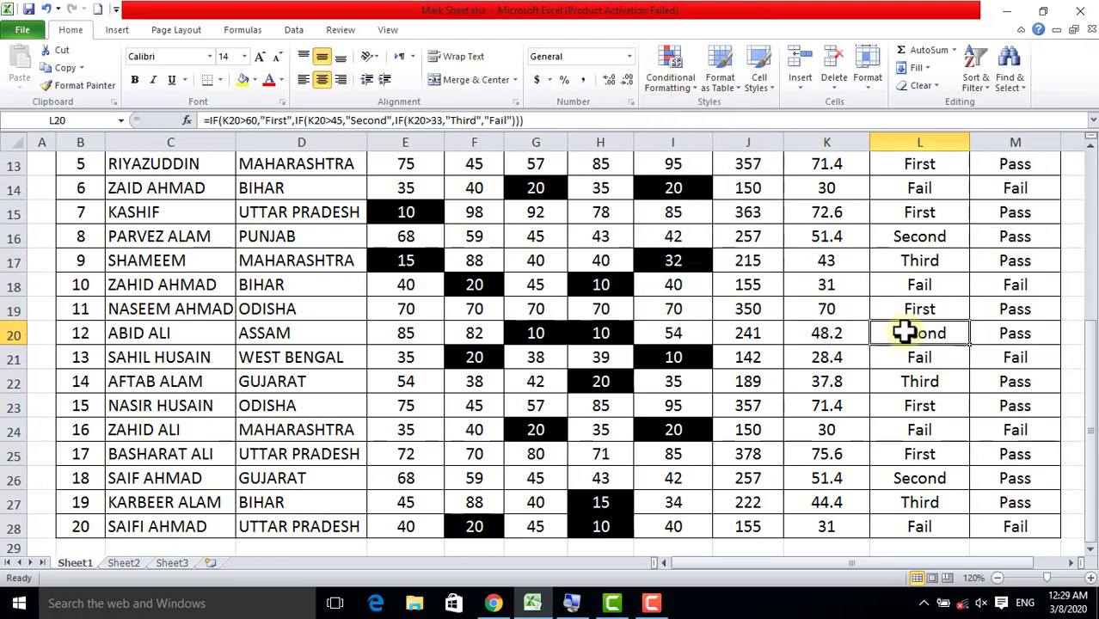
scroll(904, 333, up, 4)
mouse_move(1019, 360)
mouse_down()
mouse_move(1008, 576)
mouse_move(1006, 446)
mouse_up()
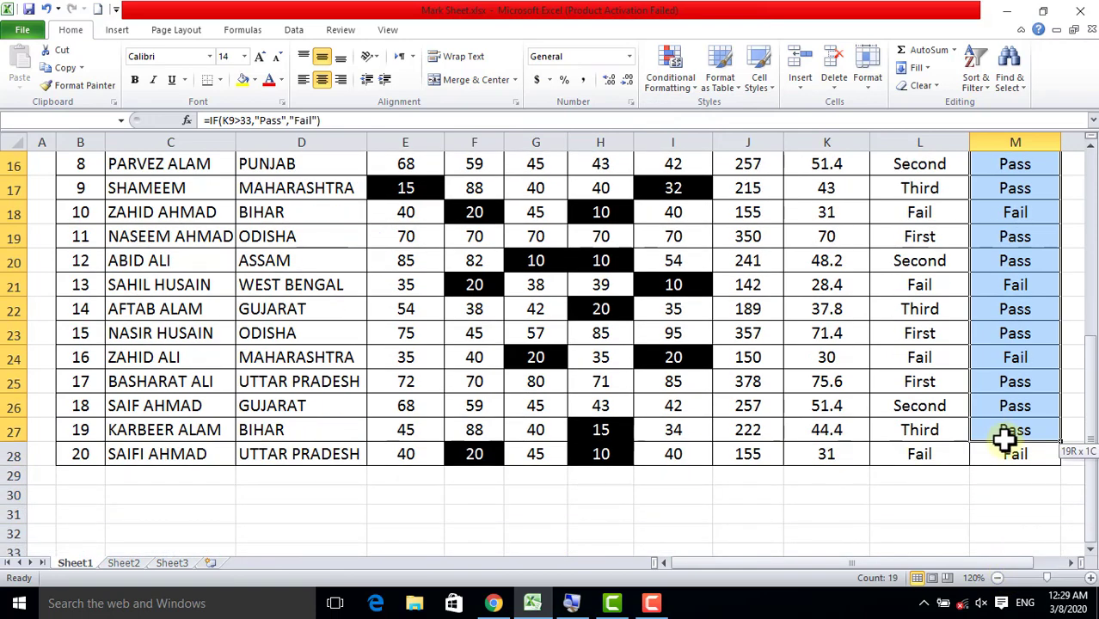
scroll(1006, 446, up, 2)
scroll(1007, 446, up, 2)
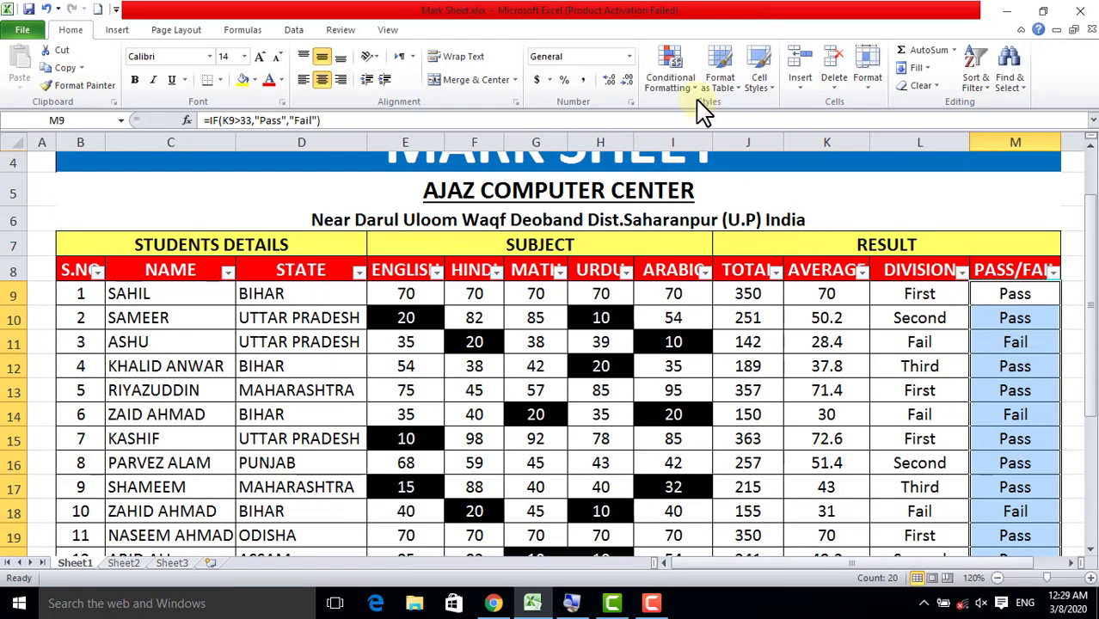
Add a Text That Contains rule for 'Pass' using Green Fill with Dark Green Text
click(675, 82)
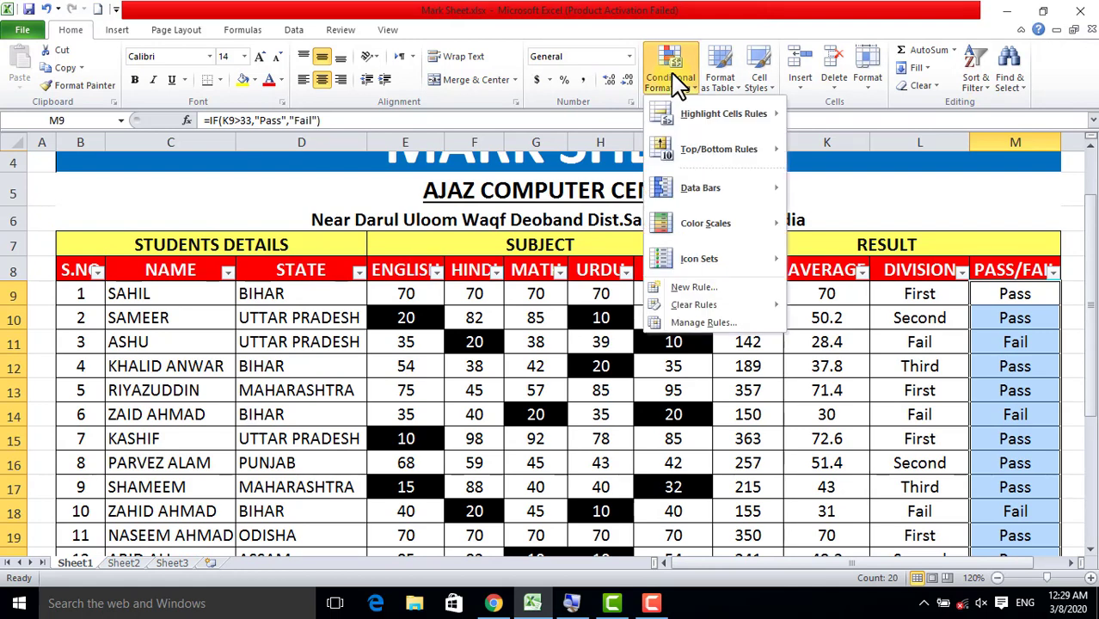
mouse_move(733, 117)
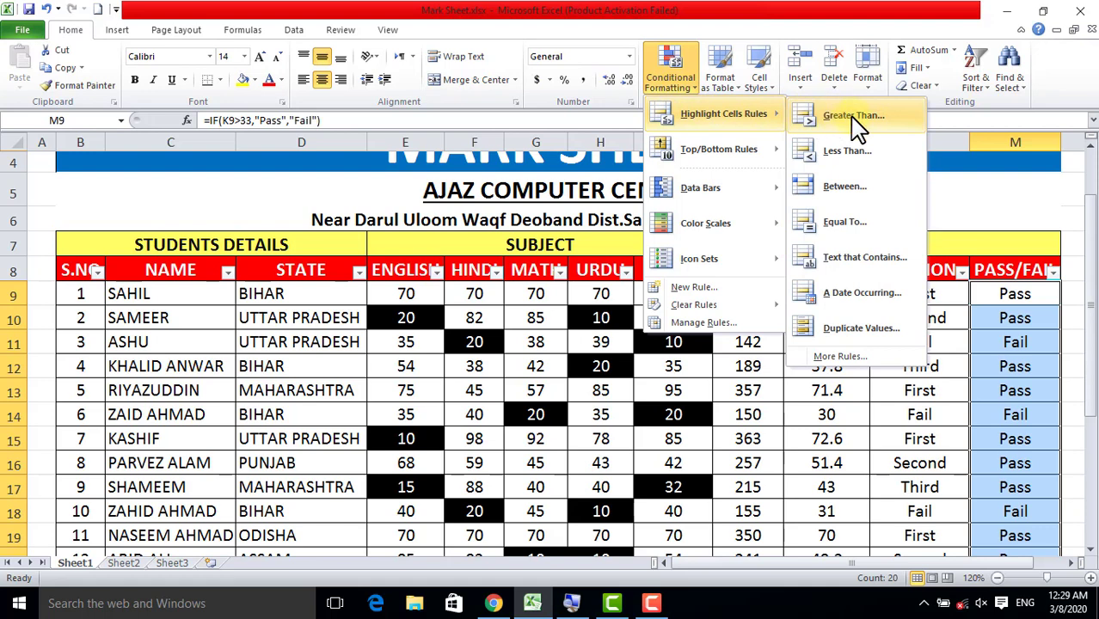
click(863, 260)
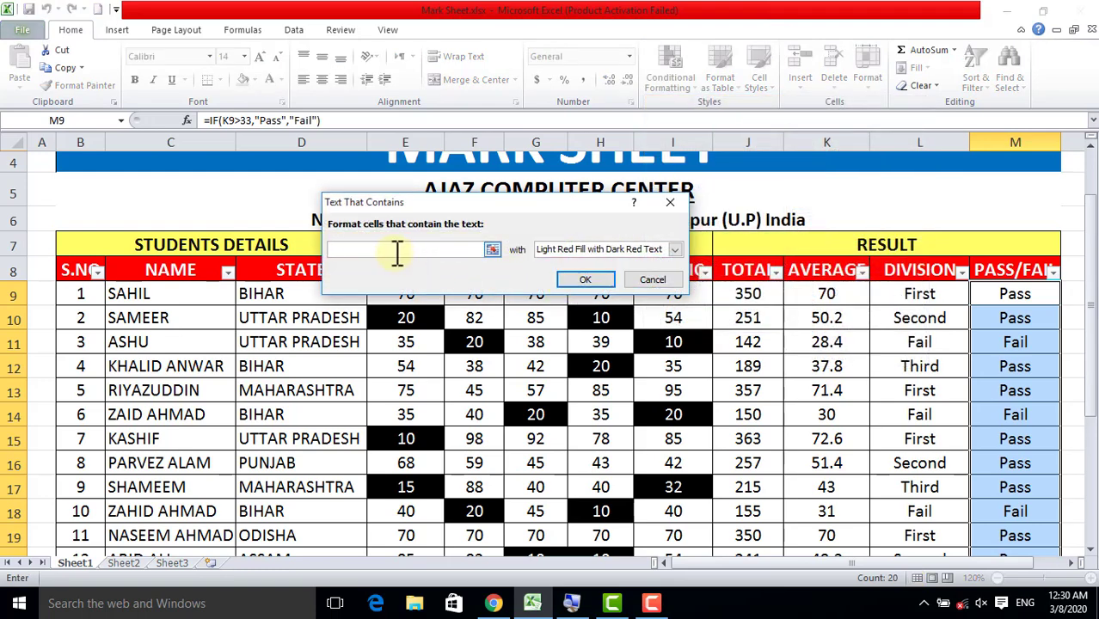
text(Pass)
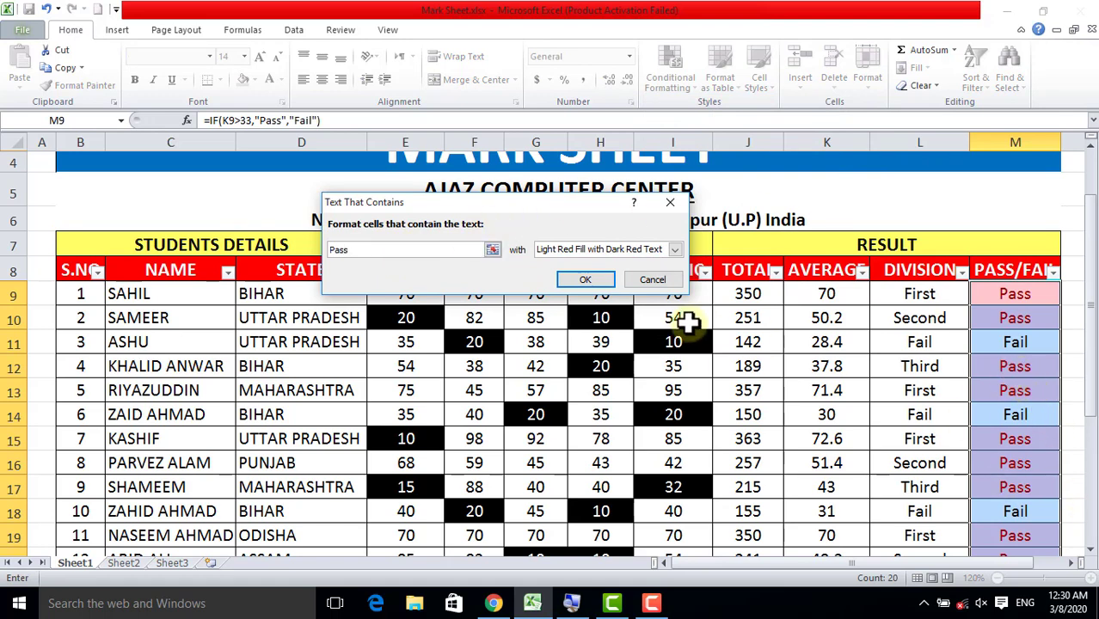
click(675, 250)
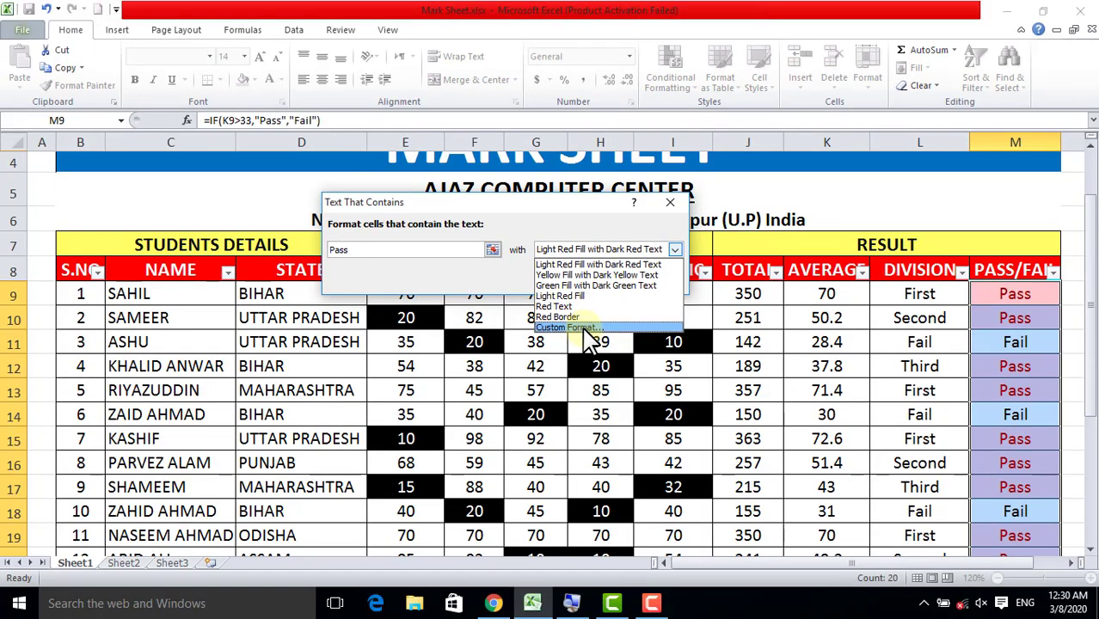
click(581, 286)
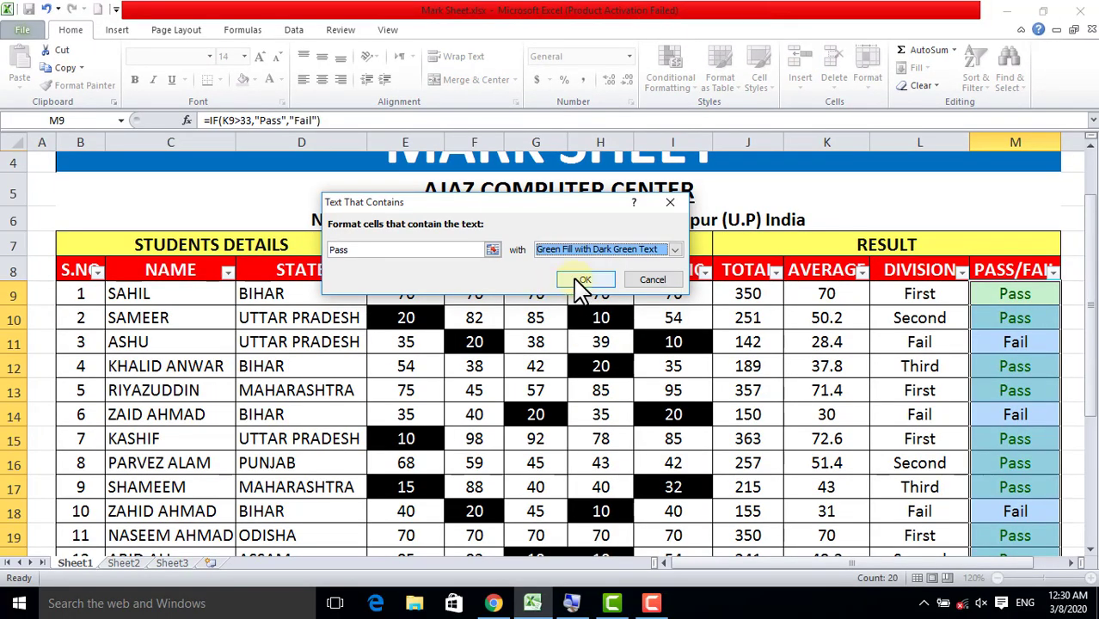
click(581, 286)
click(994, 394)
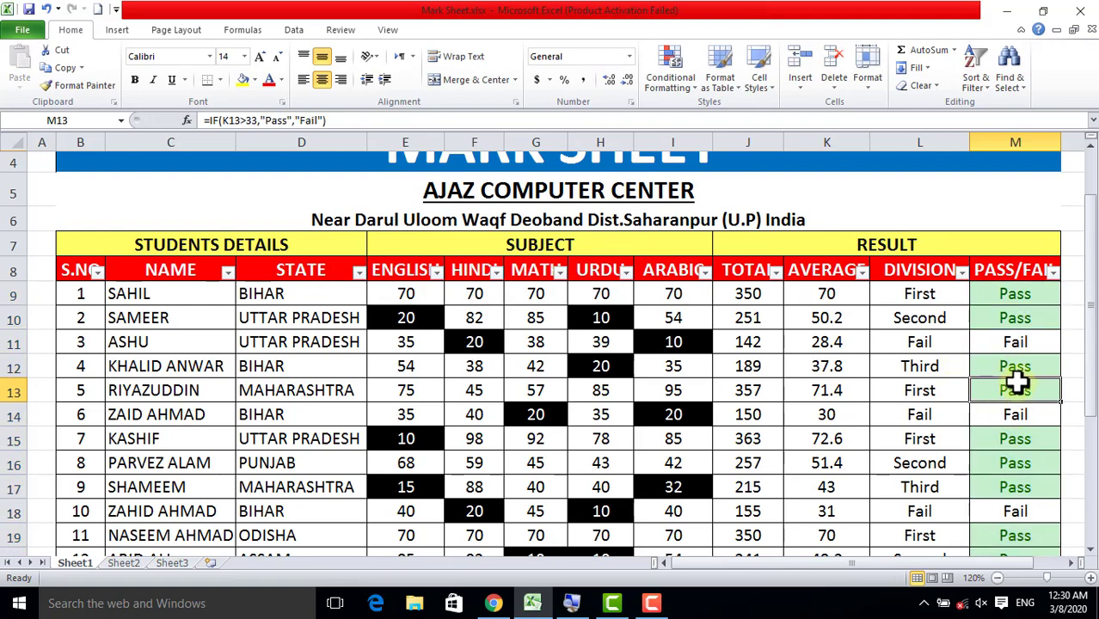
drag(1012, 297, 1016, 520)
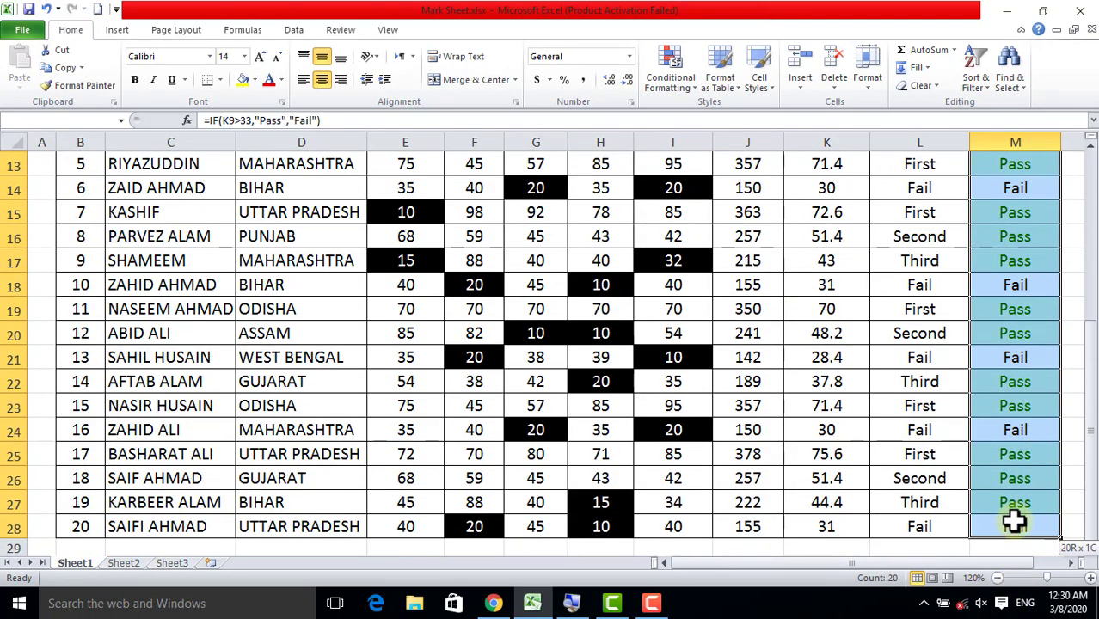
Add a Text That Contains rule for 'F' (Fail) with Light Red Fill and Dark Red Text
click(675, 86)
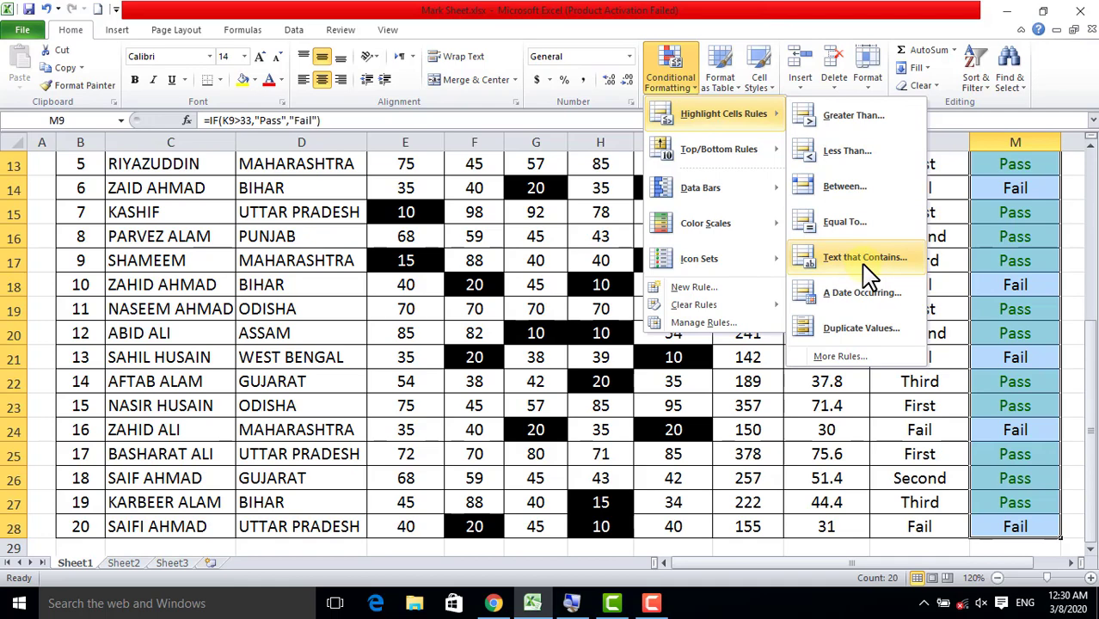
click(865, 263)
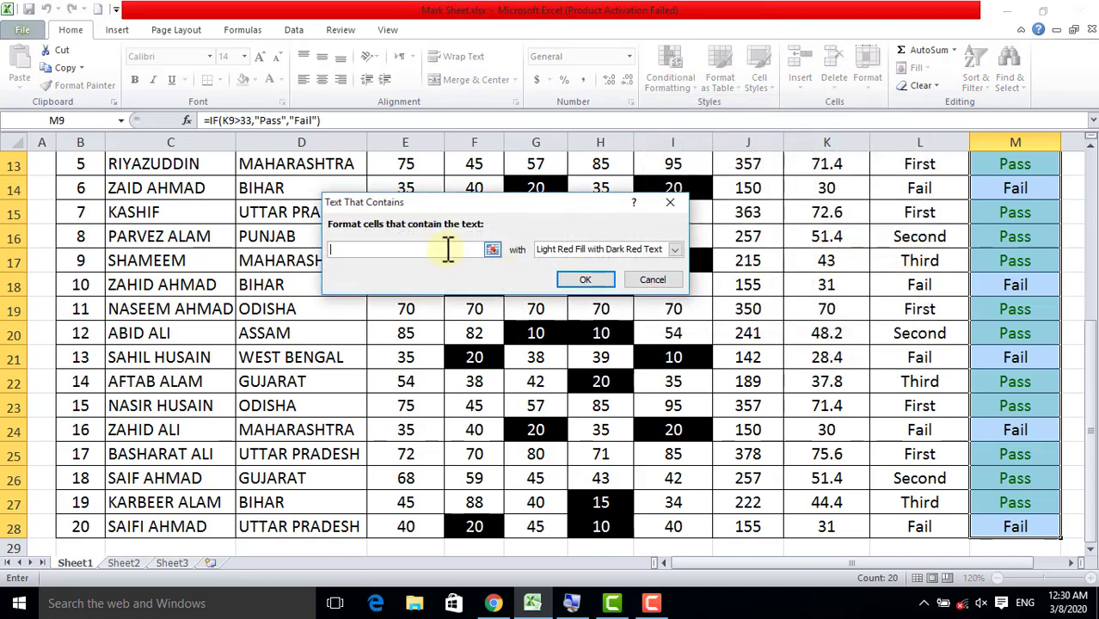
text(Fail)
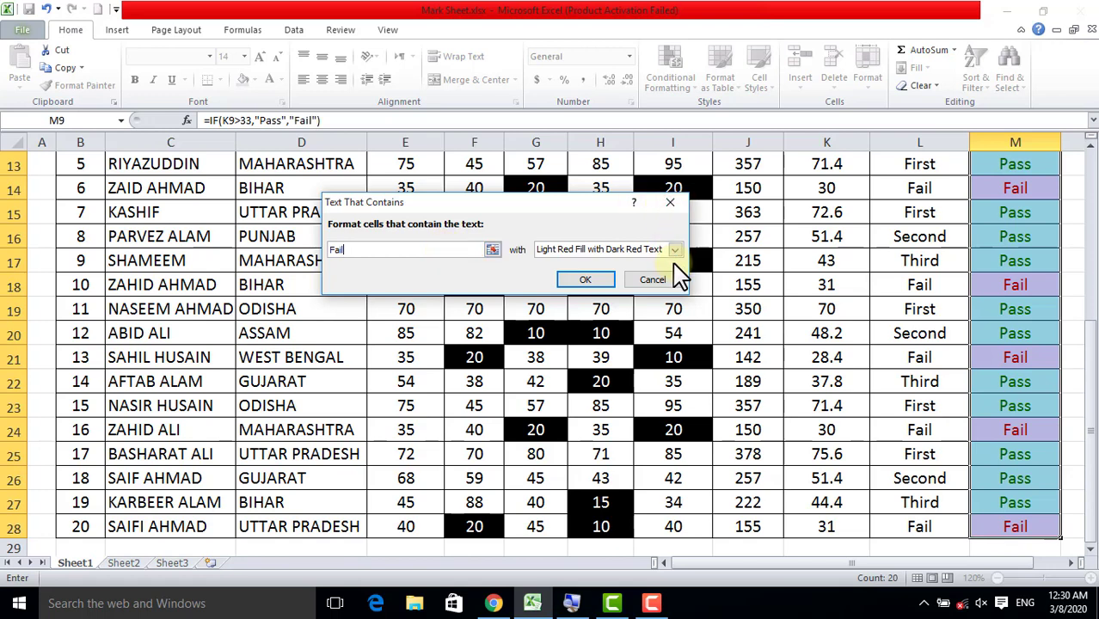
click(585, 278)
scroll(731, 271, up, 3)
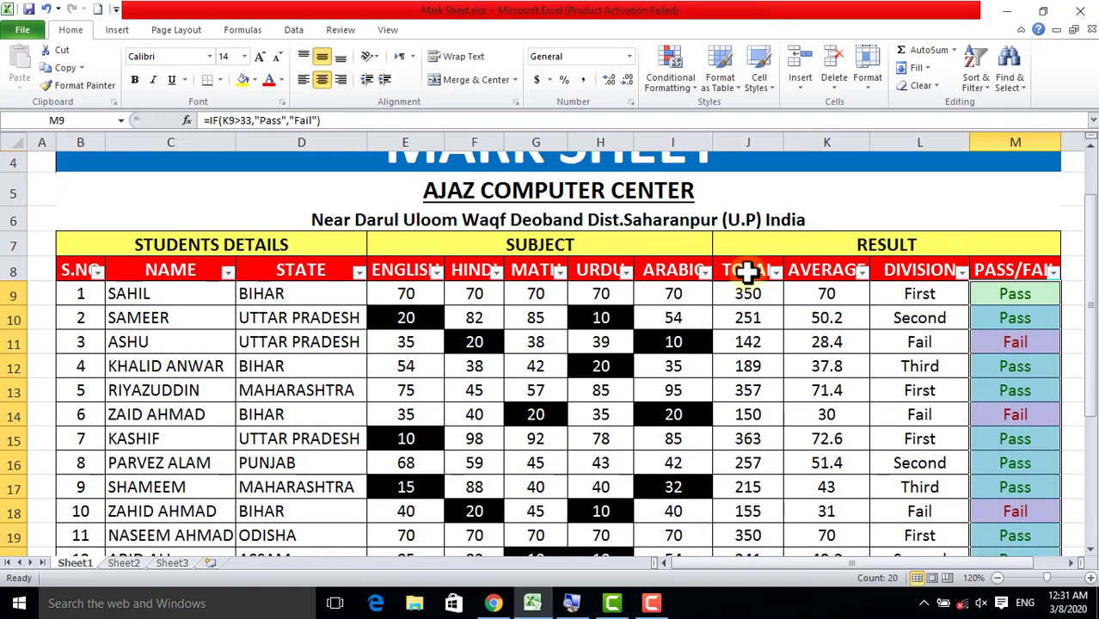
click(1002, 363)
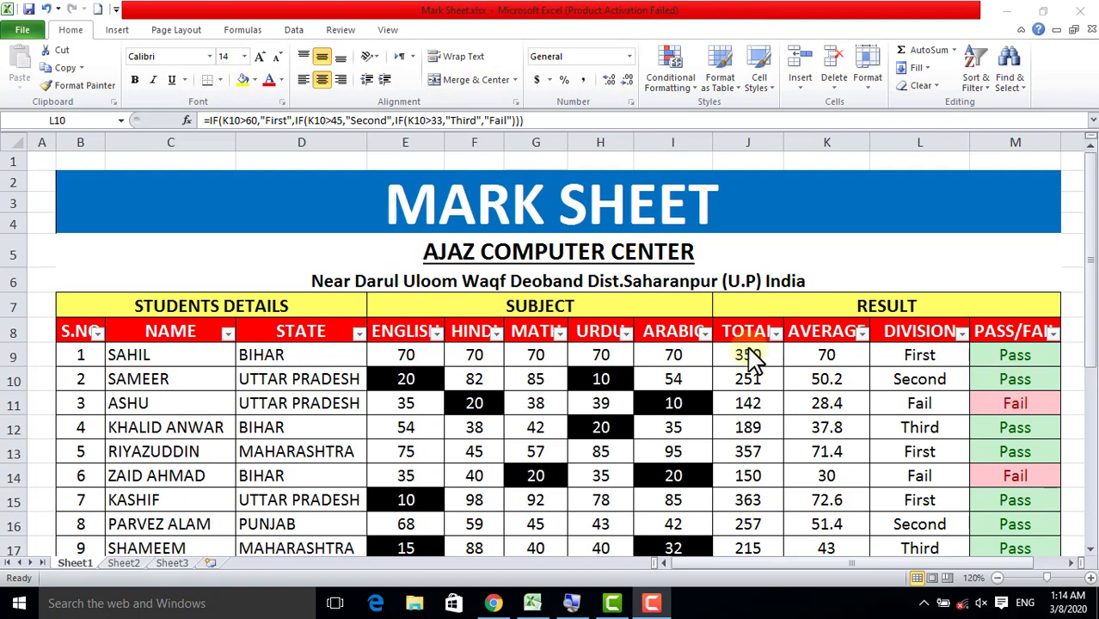
scroll(824, 396, down, 2)
scroll(825, 391, down, 2)
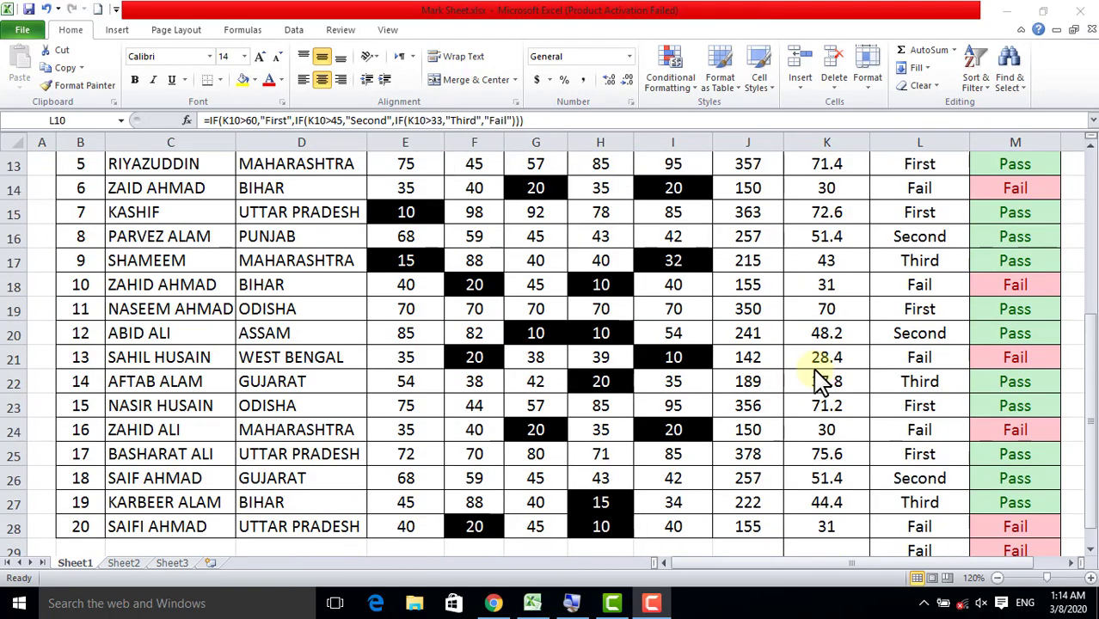
scroll(821, 380, up, 1)
scroll(821, 380, up, 2)
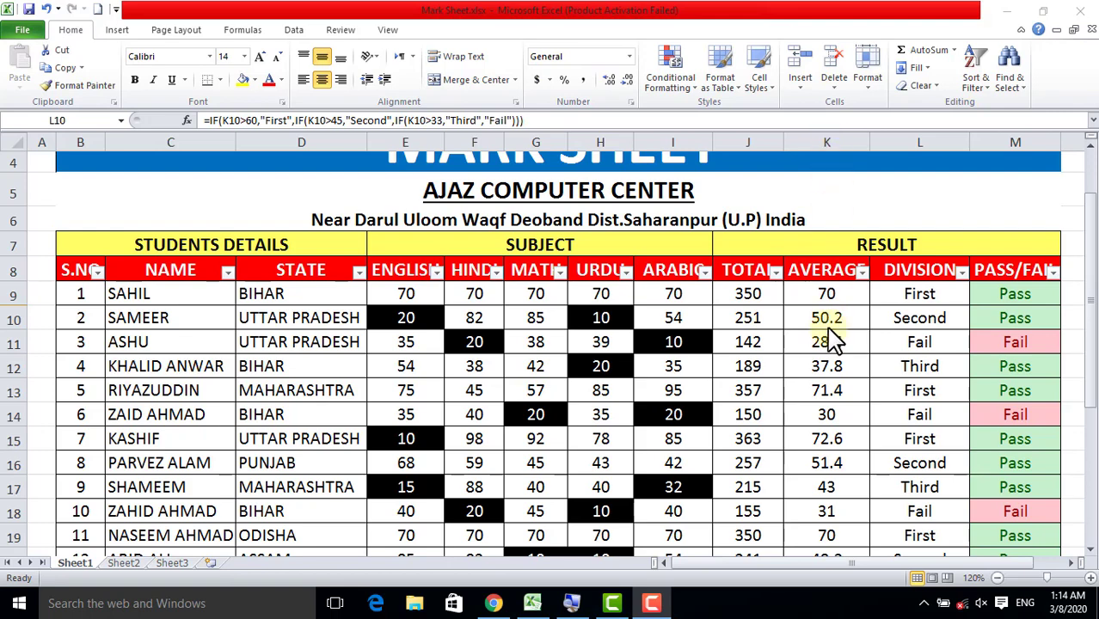
drag(821, 294, 822, 510)
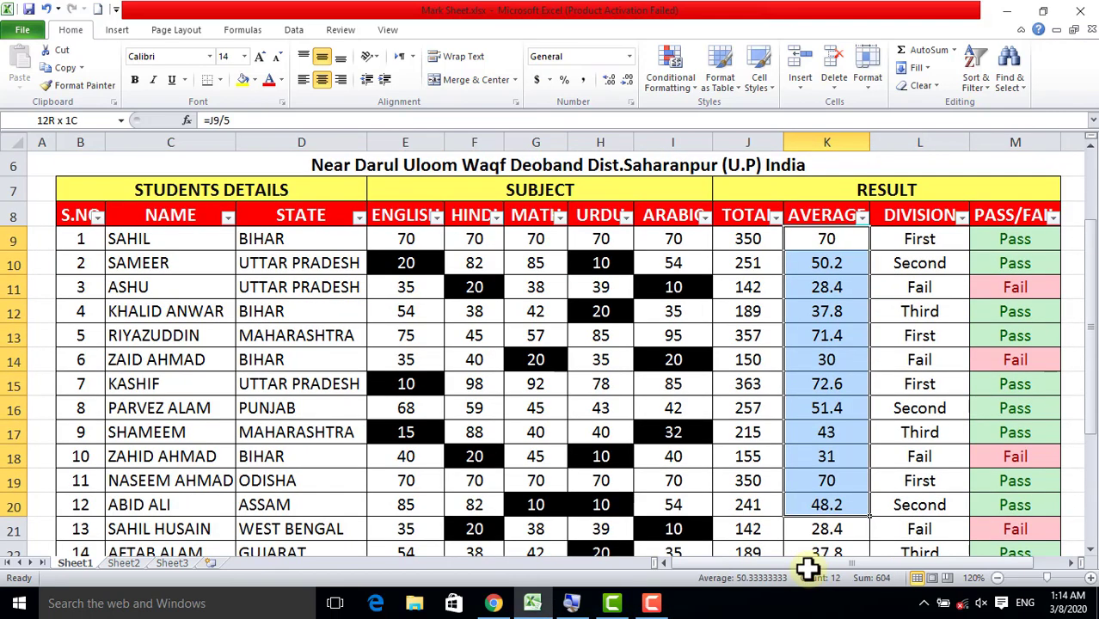
scroll(821, 510, up, 2)
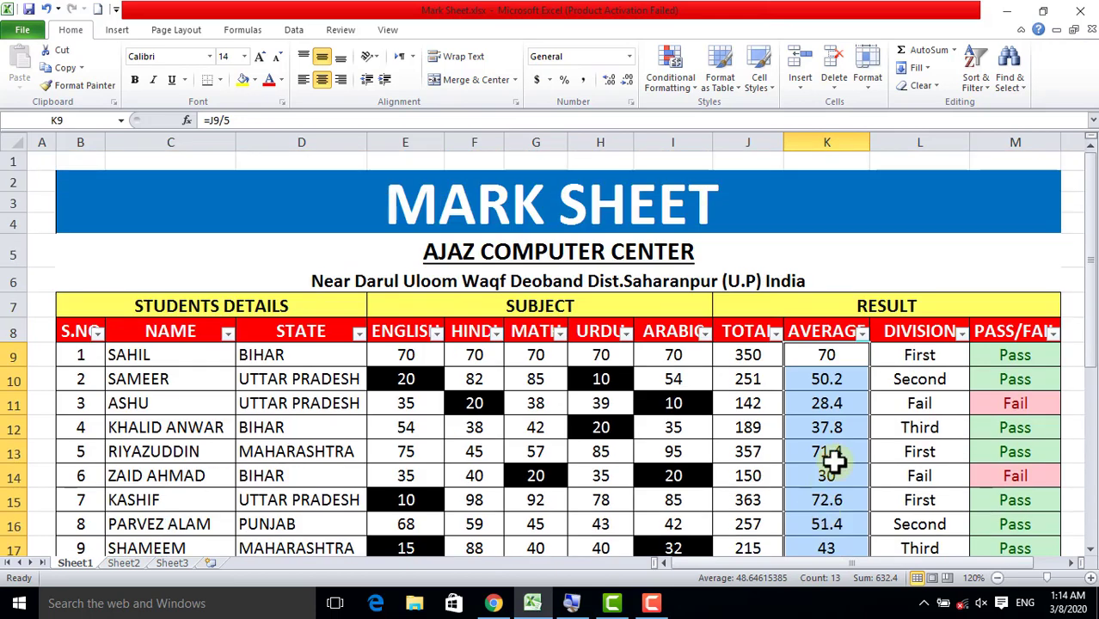
click(830, 454)
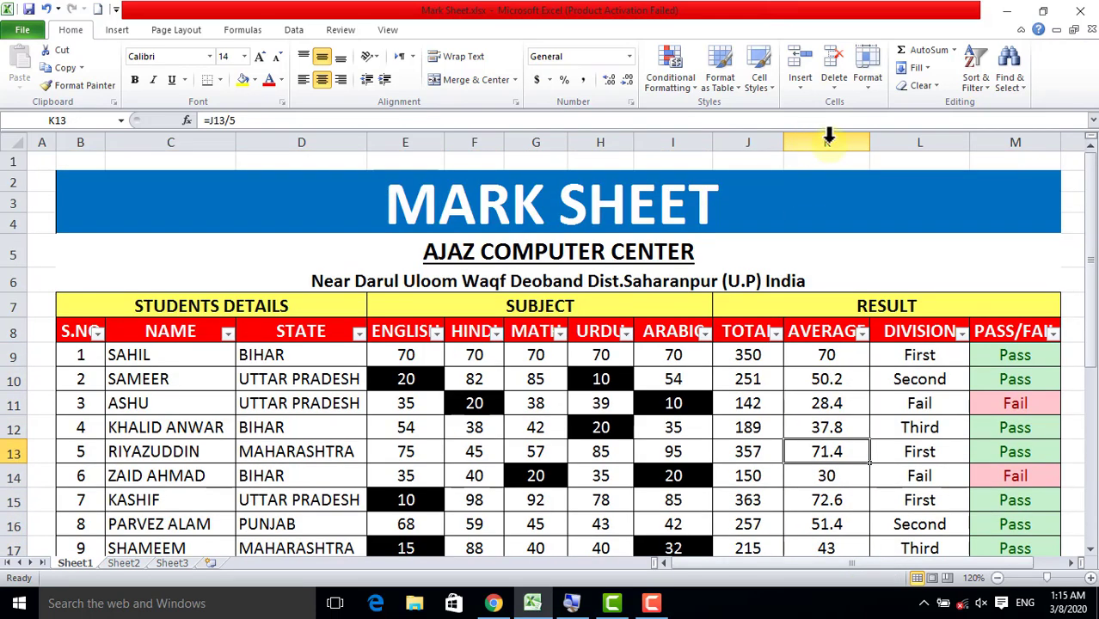
Apply a Top 3 Items rule to column K so the highest averages get light red fill
click(825, 139)
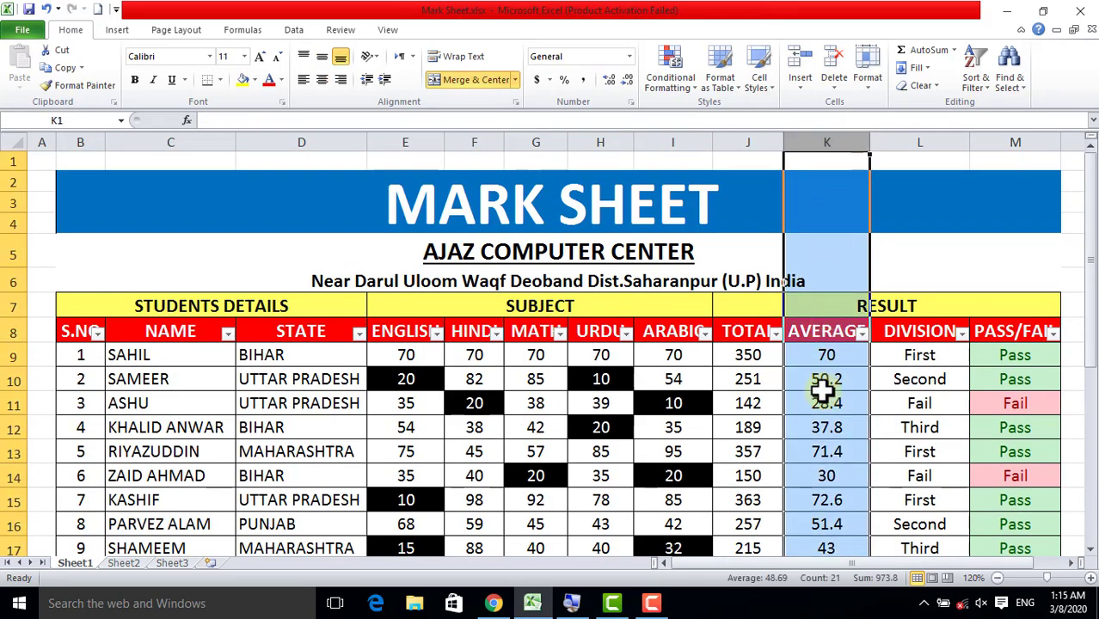
click(671, 82)
mouse_move(723, 119)
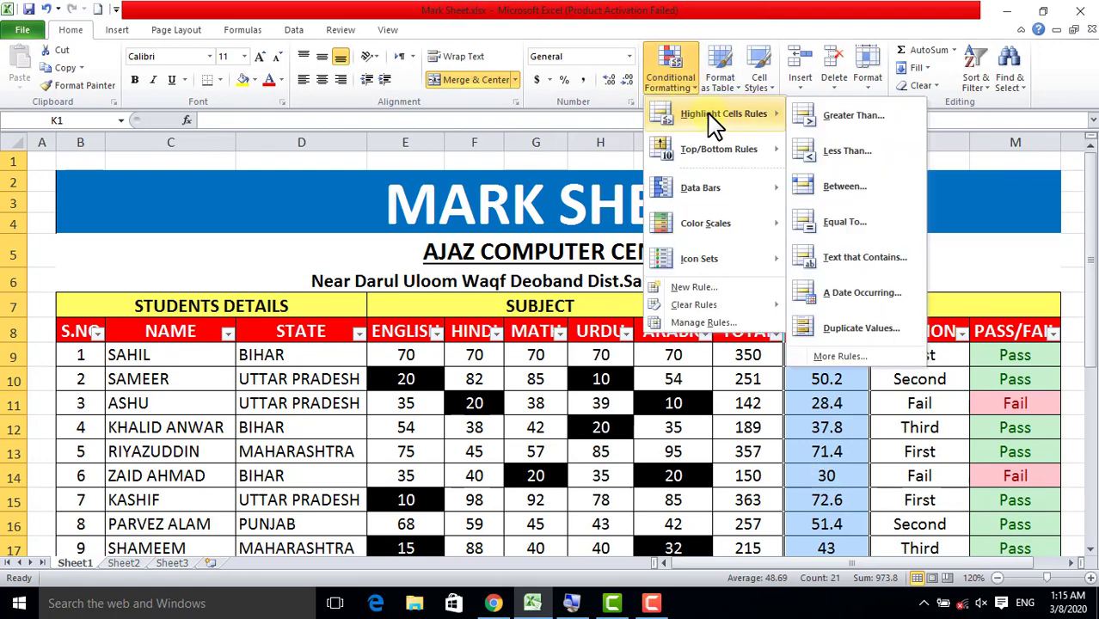
mouse_move(714, 160)
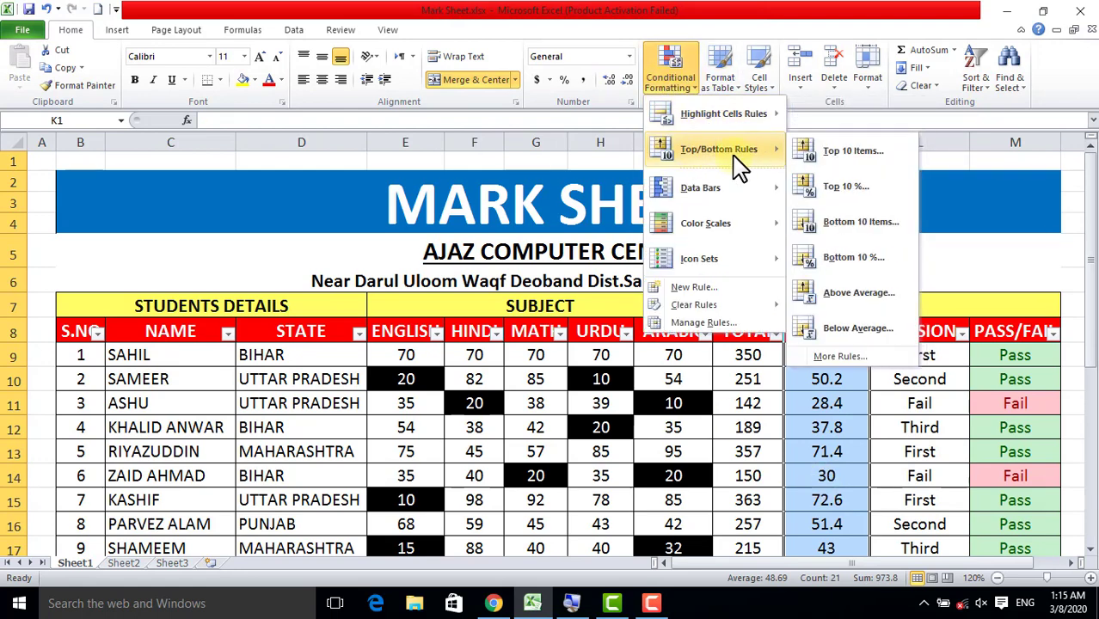
click(853, 152)
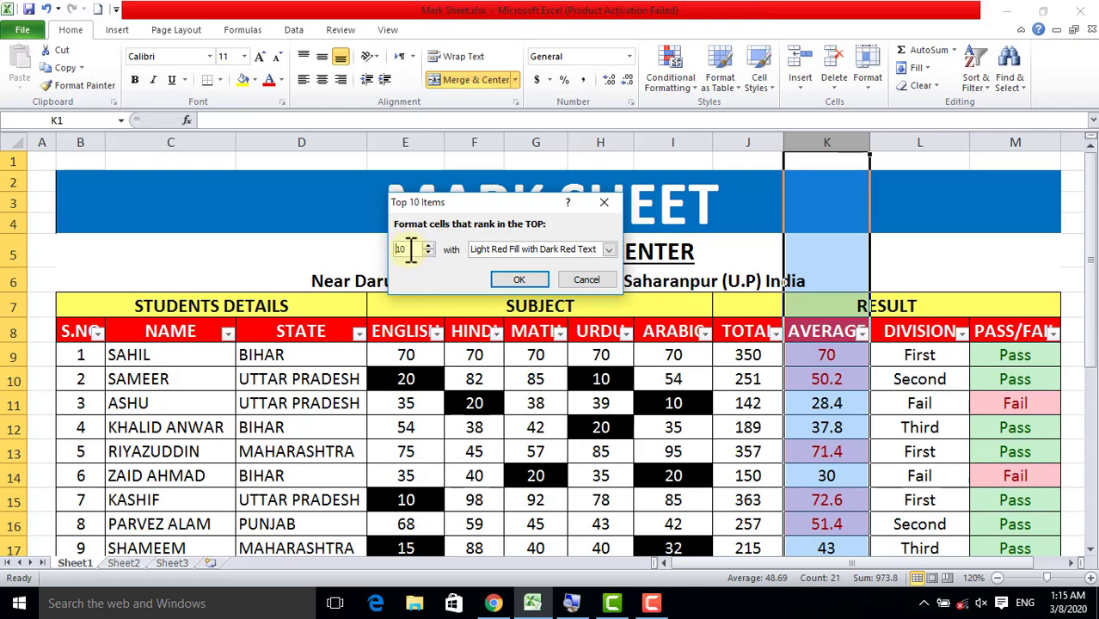
drag(416, 249, 393, 251)
text(3)
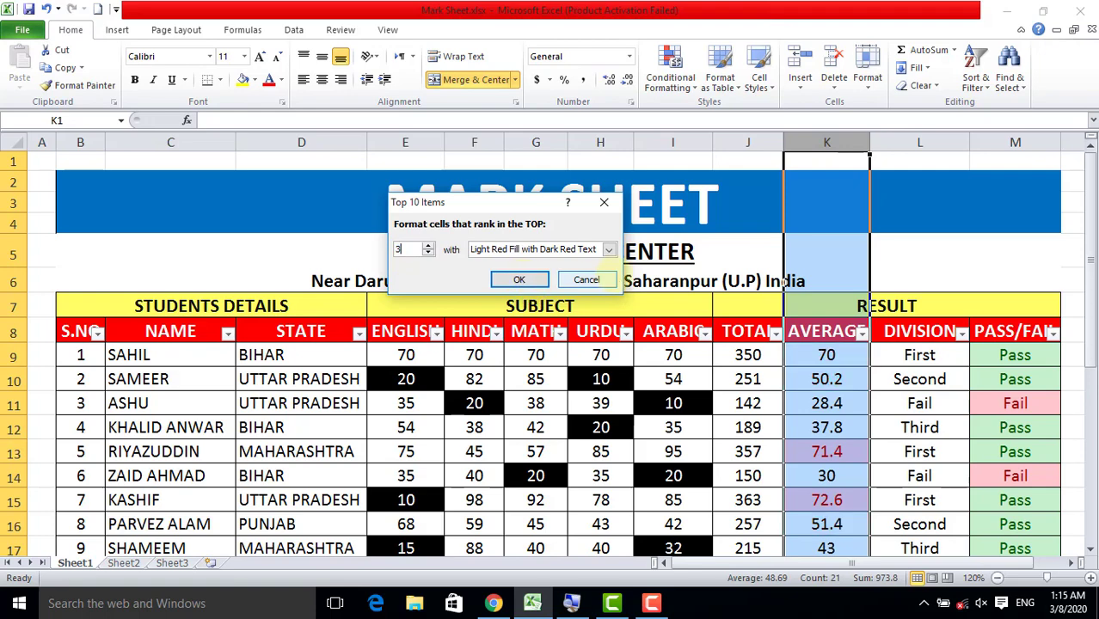
click(517, 283)
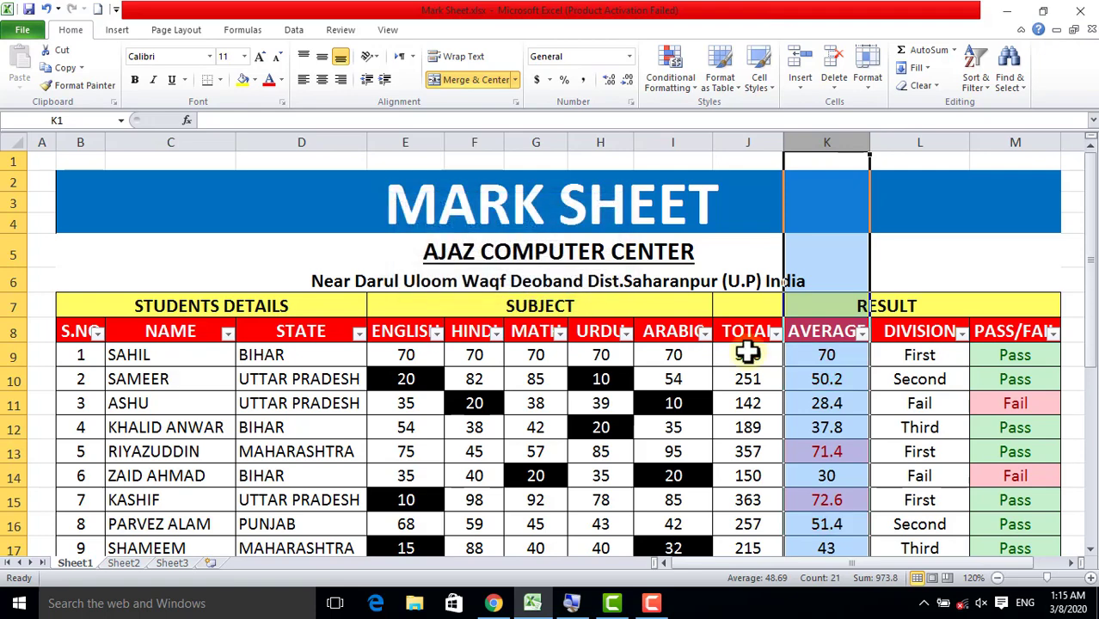
scroll(777, 358, down, 5)
click(837, 392)
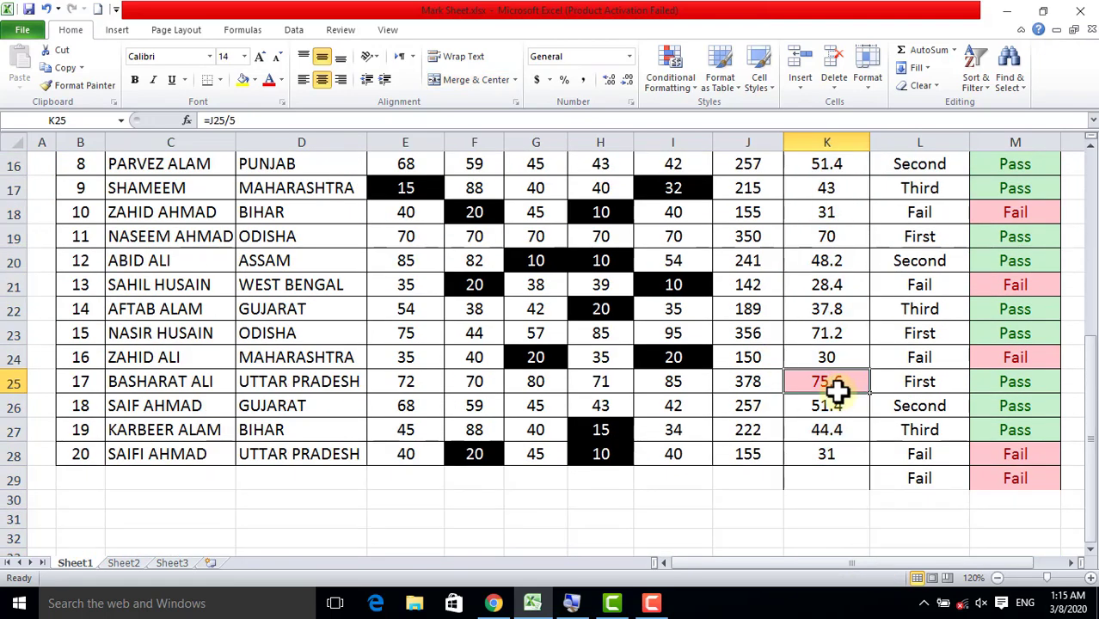
scroll(837, 391, up, 2)
scroll(837, 389, up, 1)
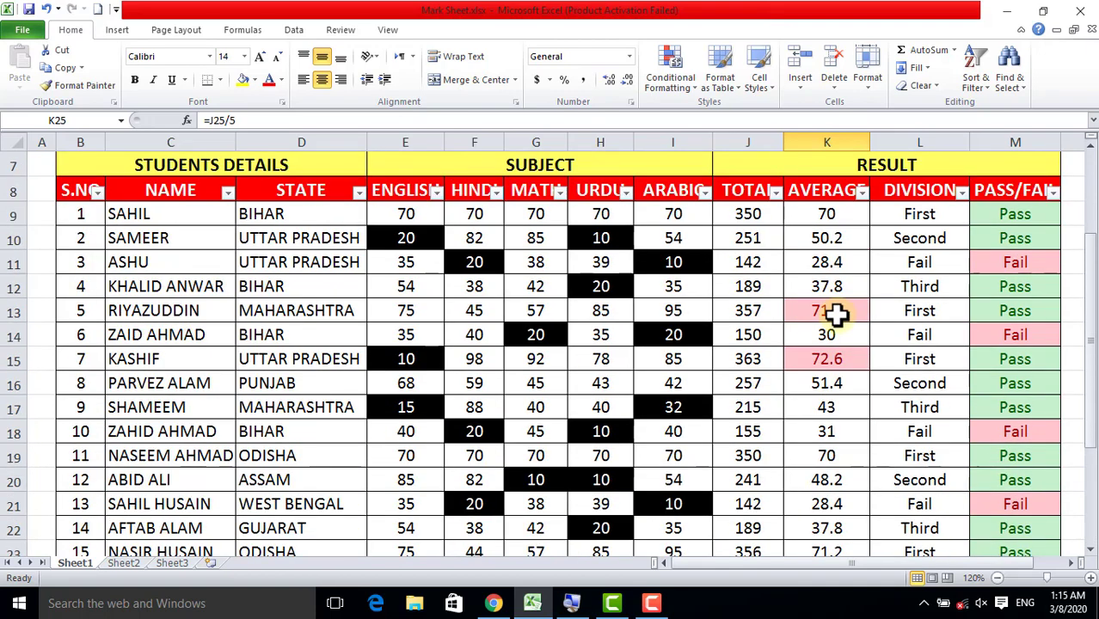
scroll(827, 311, up, 1)
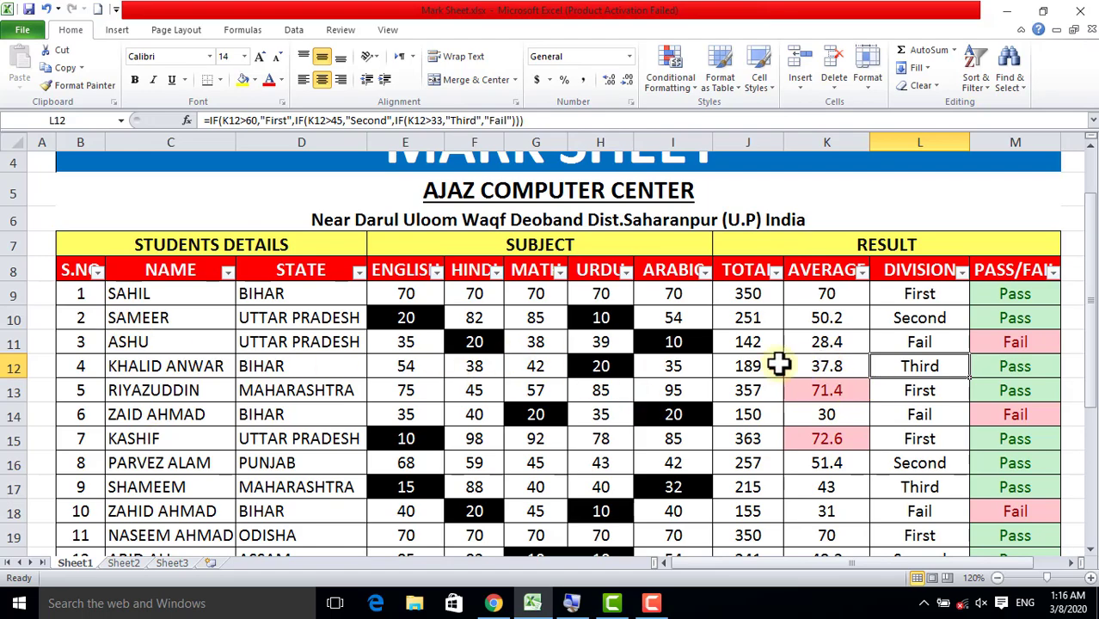
scroll(778, 365, down, 1)
scroll(779, 365, down, 2)
scroll(779, 365, up, 3)
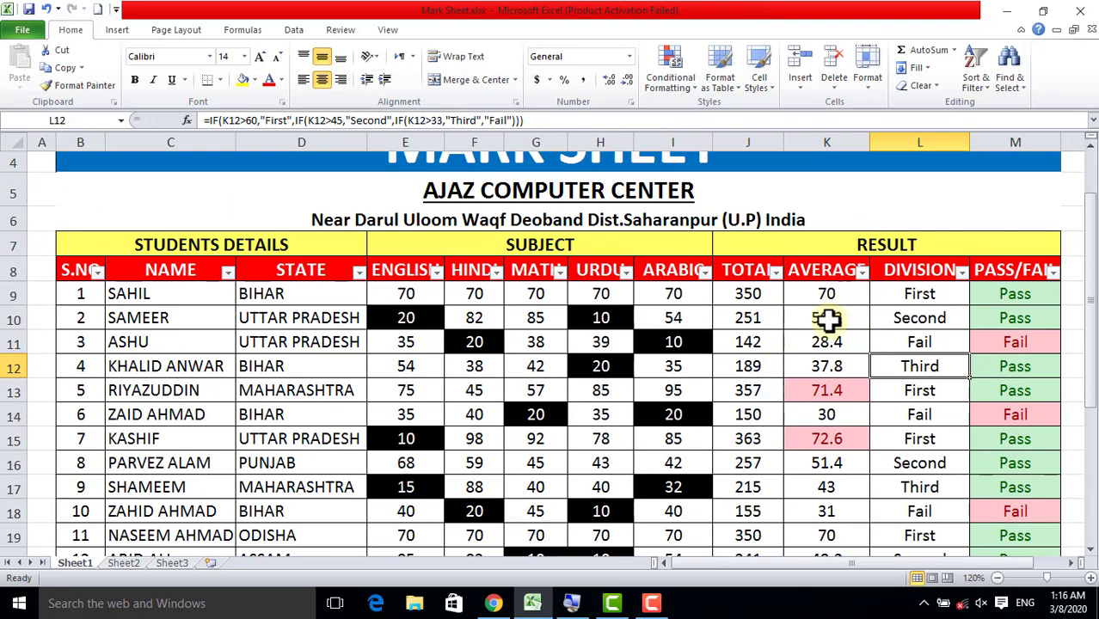
scroll(827, 331, down, 3)
scroll(825, 344, down, 2)
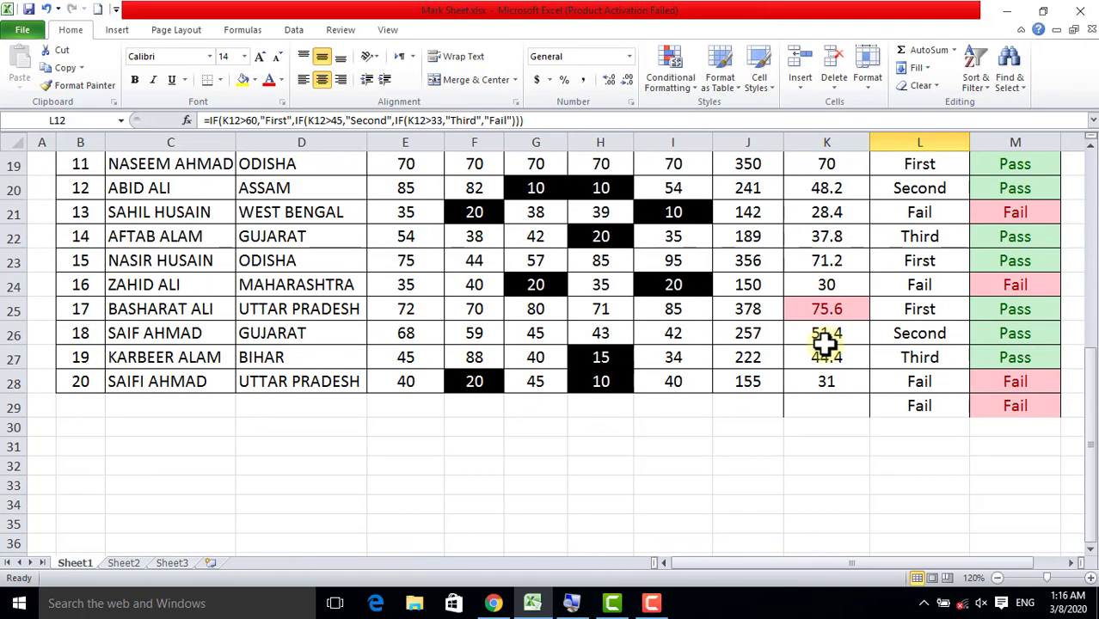
click(833, 409)
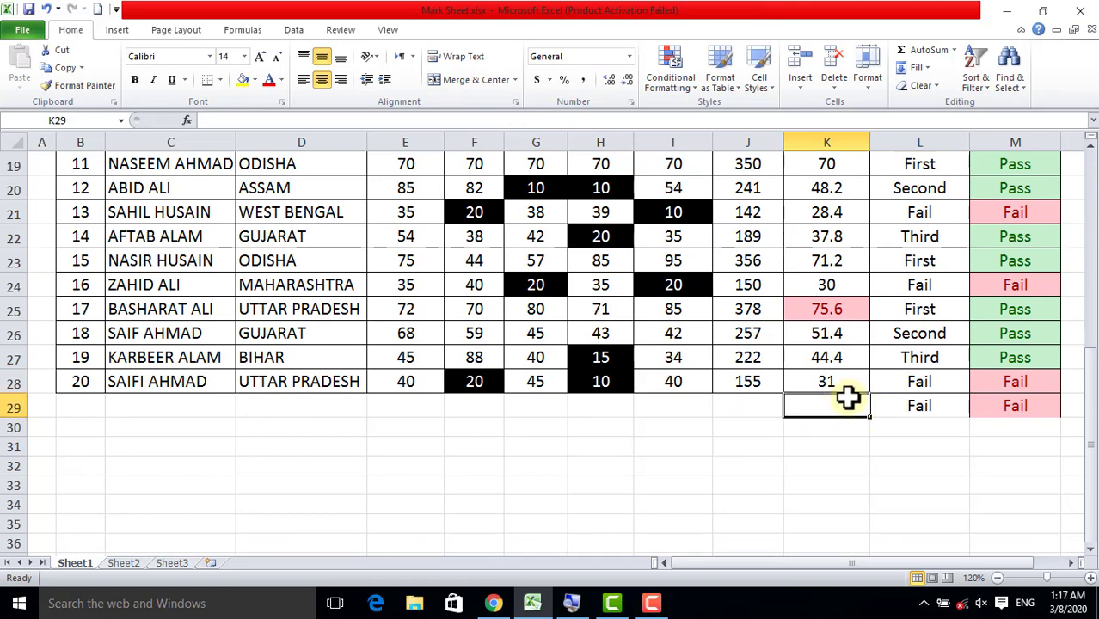
Enter =average(K9:K28) in K29, giving an overall average of 48.69
text(=)
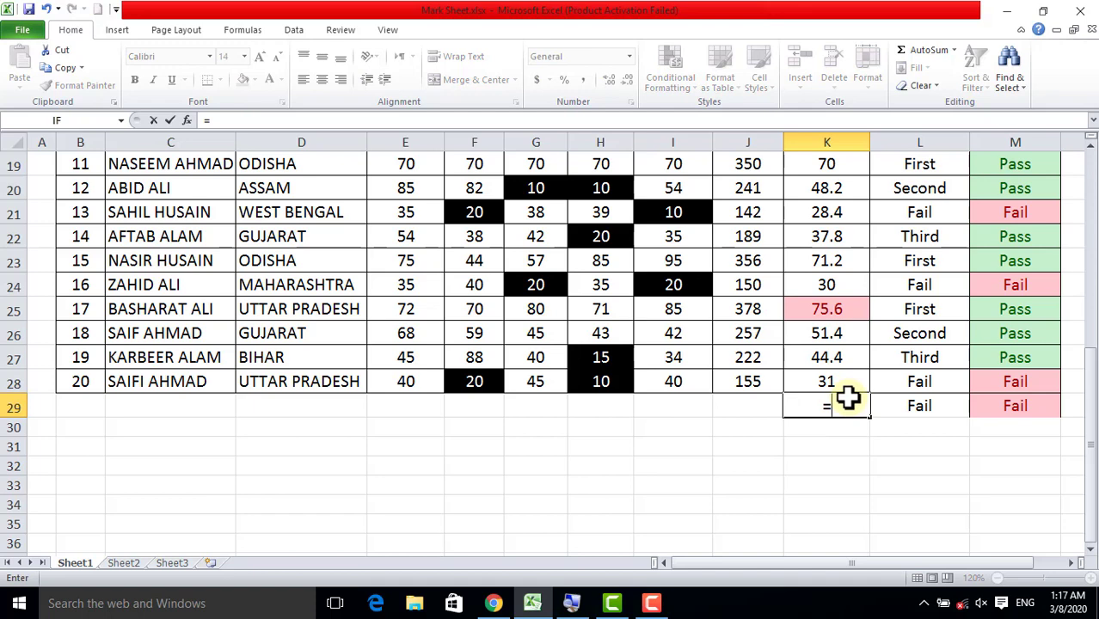
text(av)
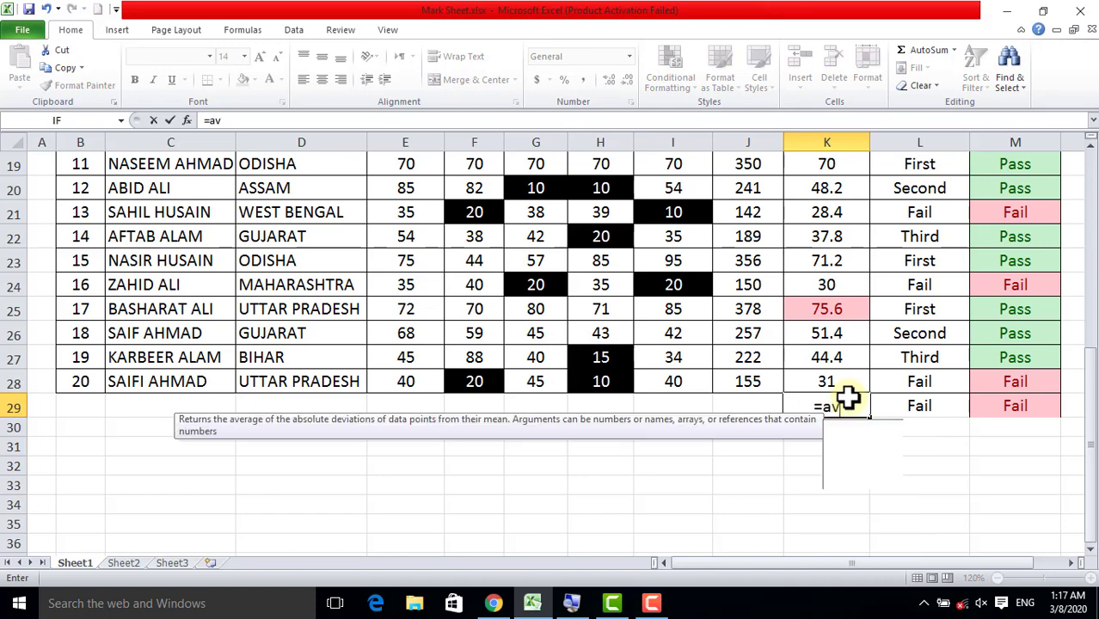
text(erage)
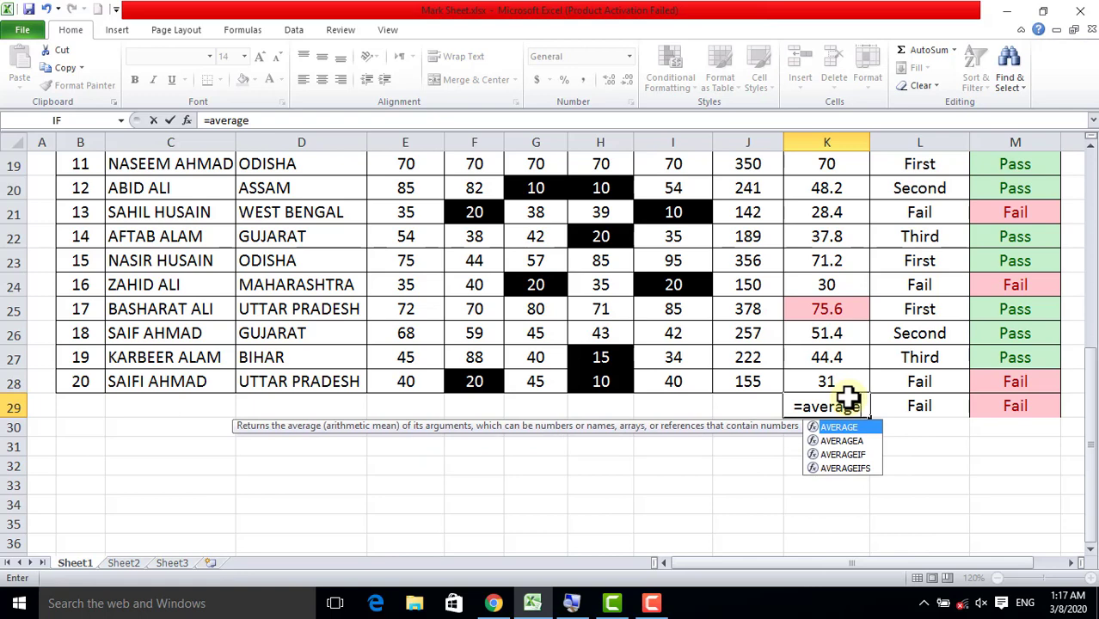
text(()
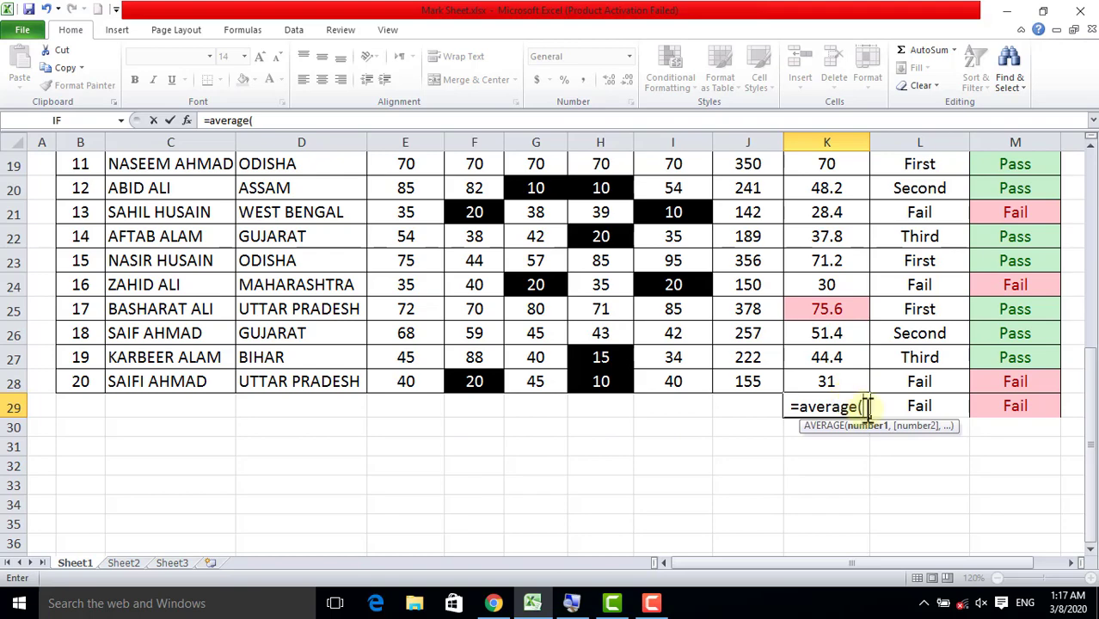
scroll(851, 397, up, 2)
scroll(851, 398, up, 2)
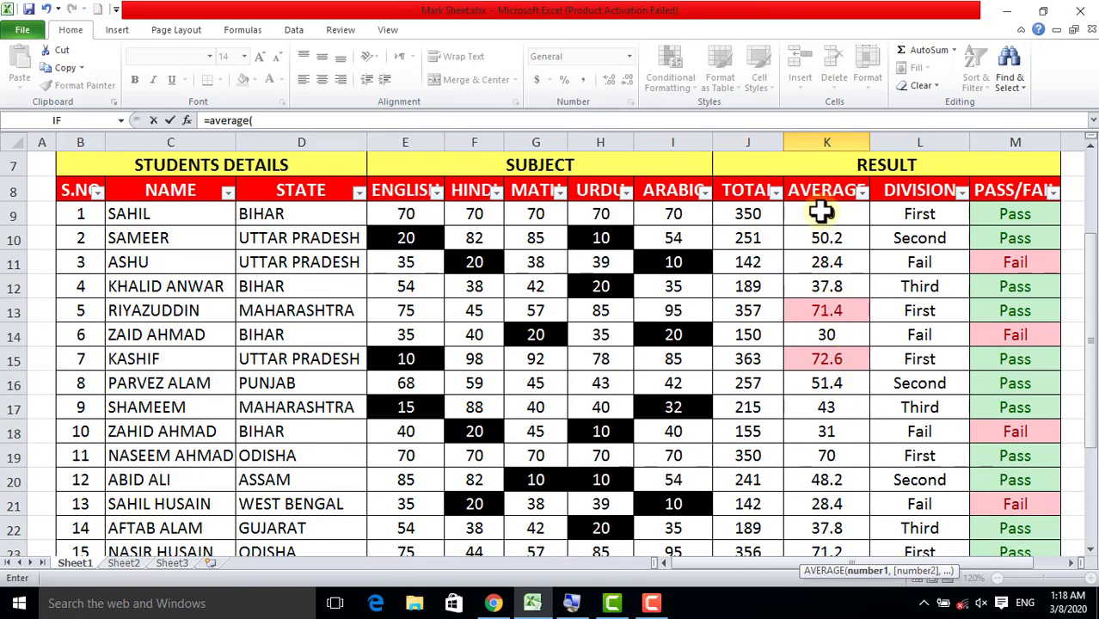
mouse_move(822, 211)
mouse_down()
mouse_move(825, 551)
mouse_move(827, 478)
mouse_up()
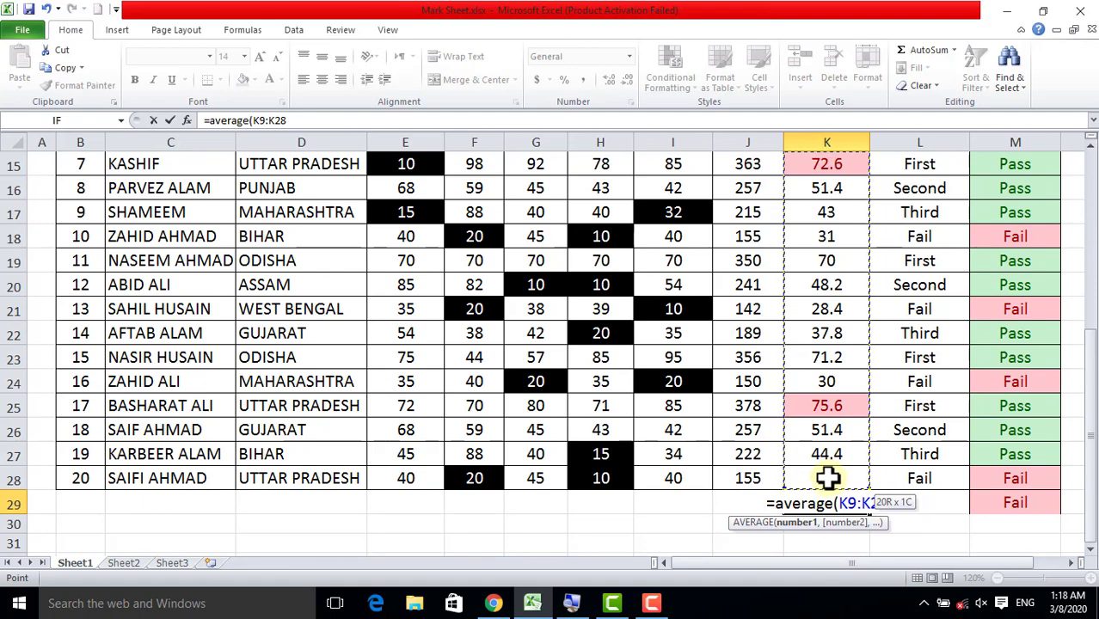
scroll(805, 237, up, 2)
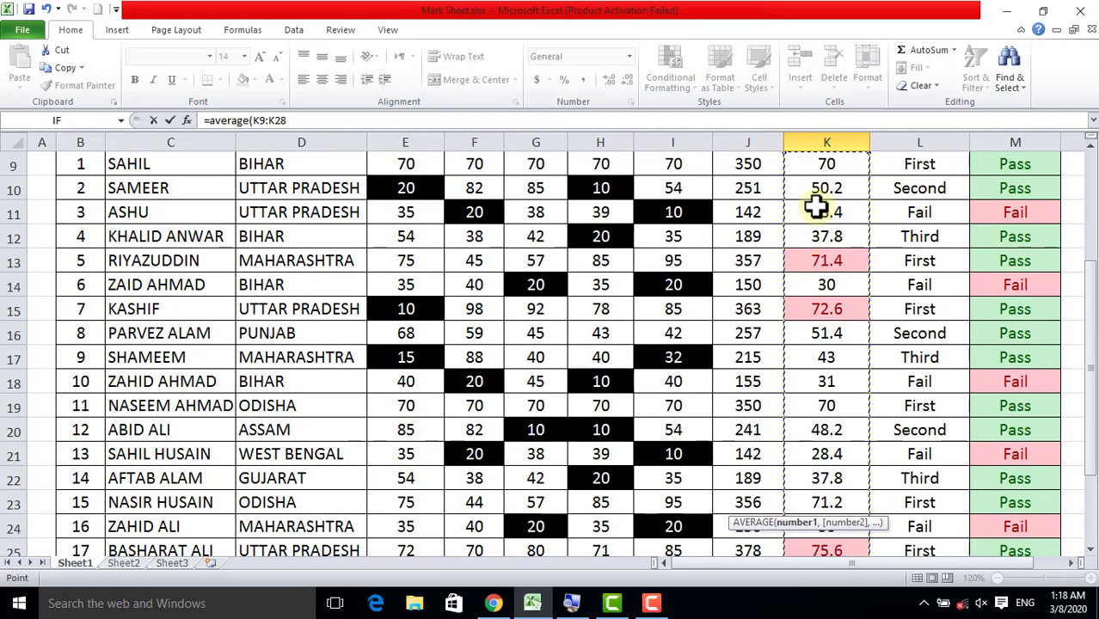
scroll(815, 206, up, 1)
scroll(839, 409, down, 3)
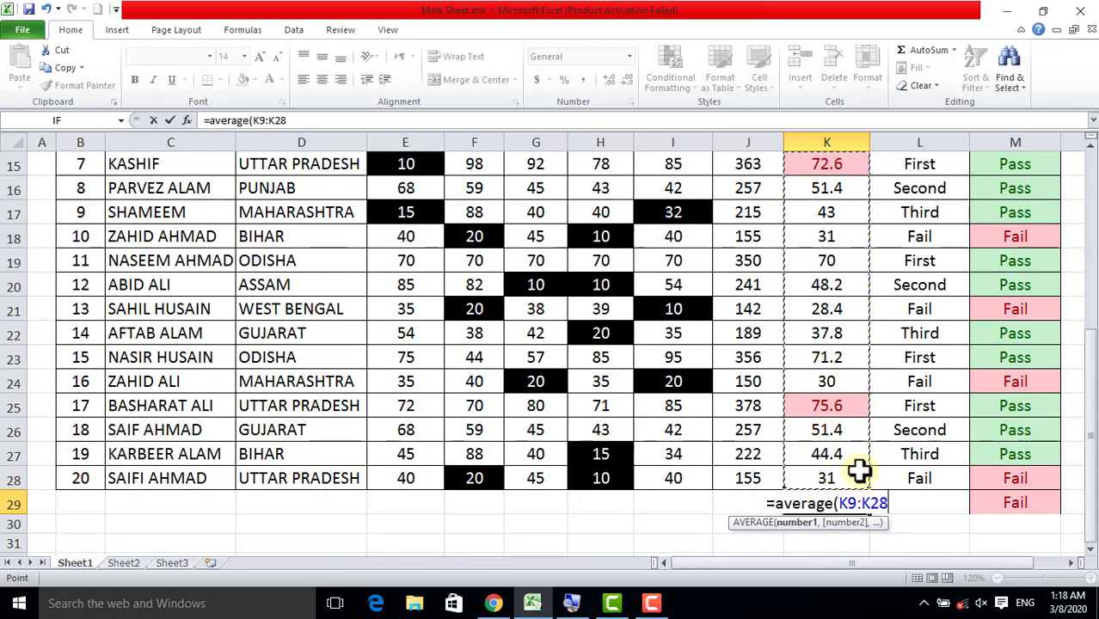
text())
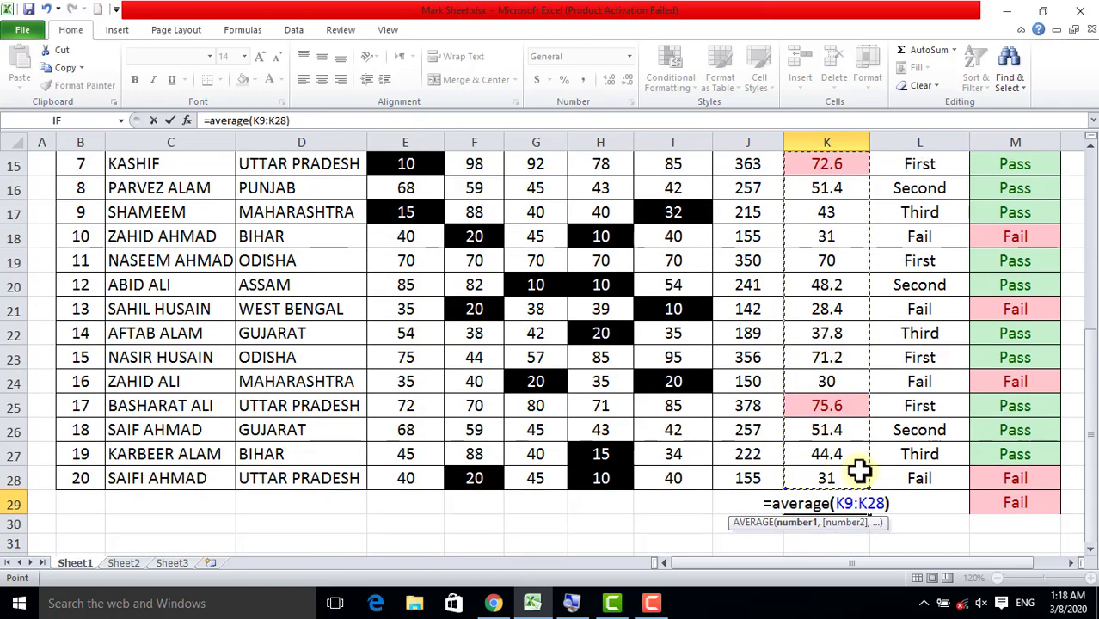
key(Return)
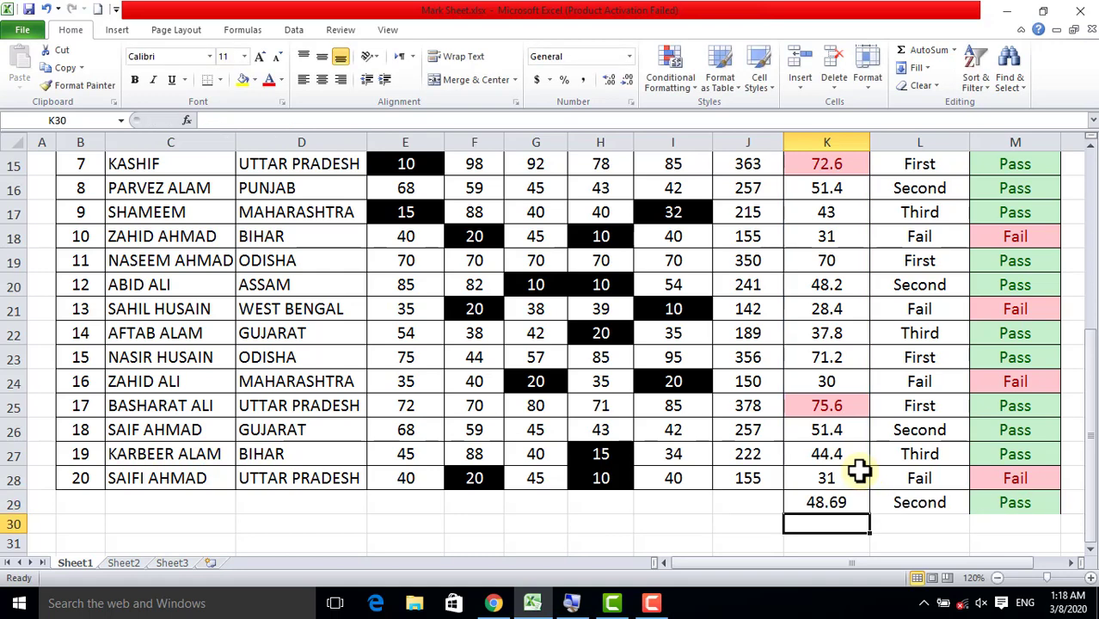
click(824, 503)
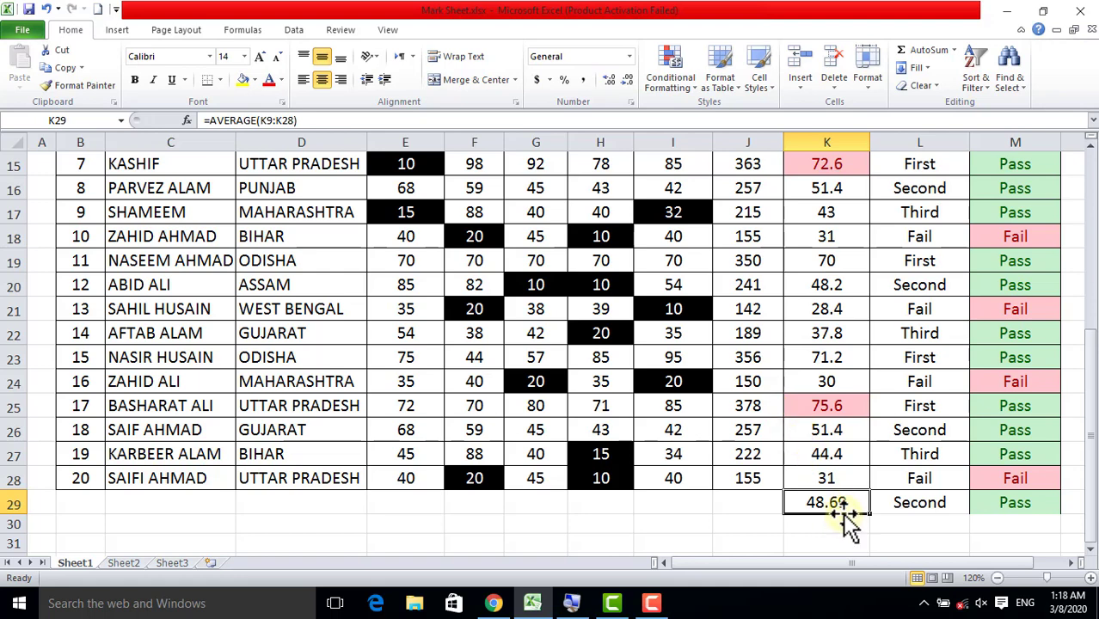
scroll(867, 510, up, 3)
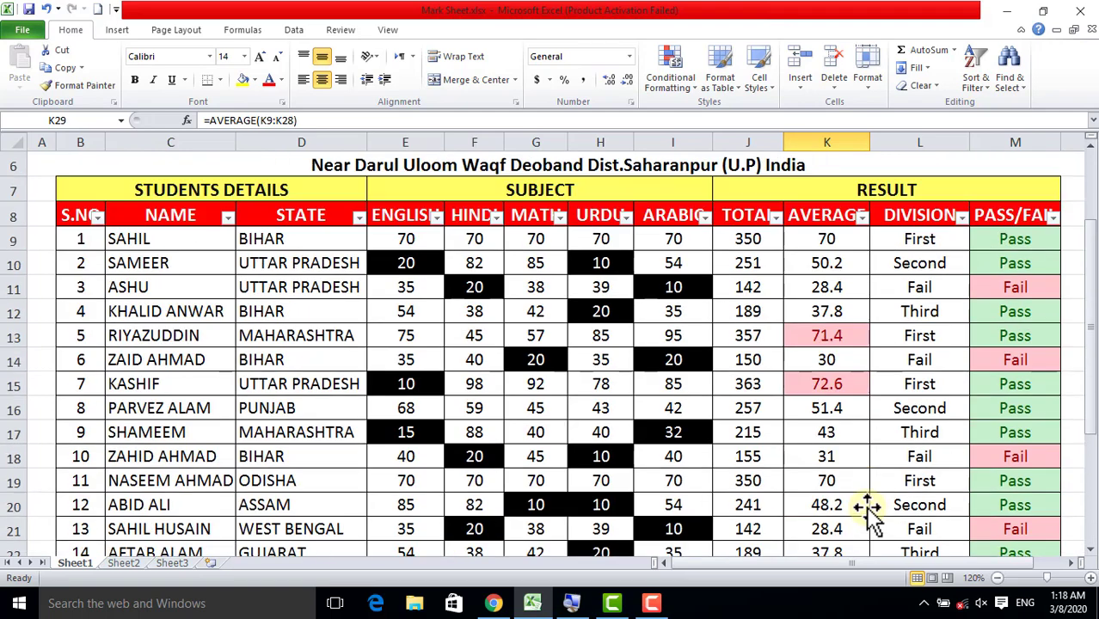
scroll(862, 507, up, 2)
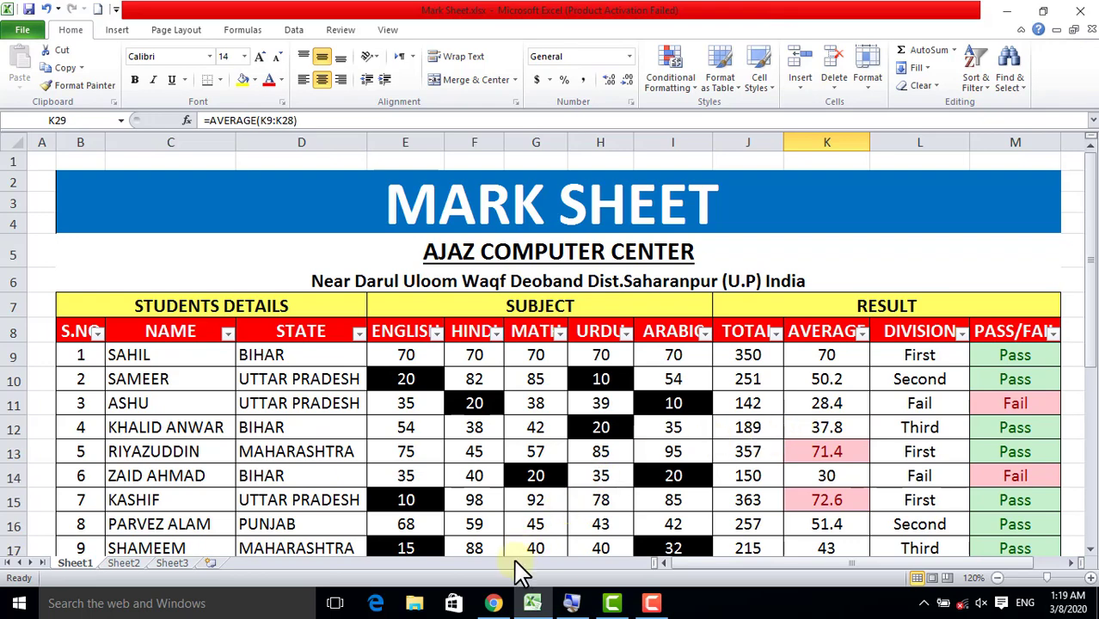
Switch to the browser showing the YouTube channel's Videos page
click(494, 605)
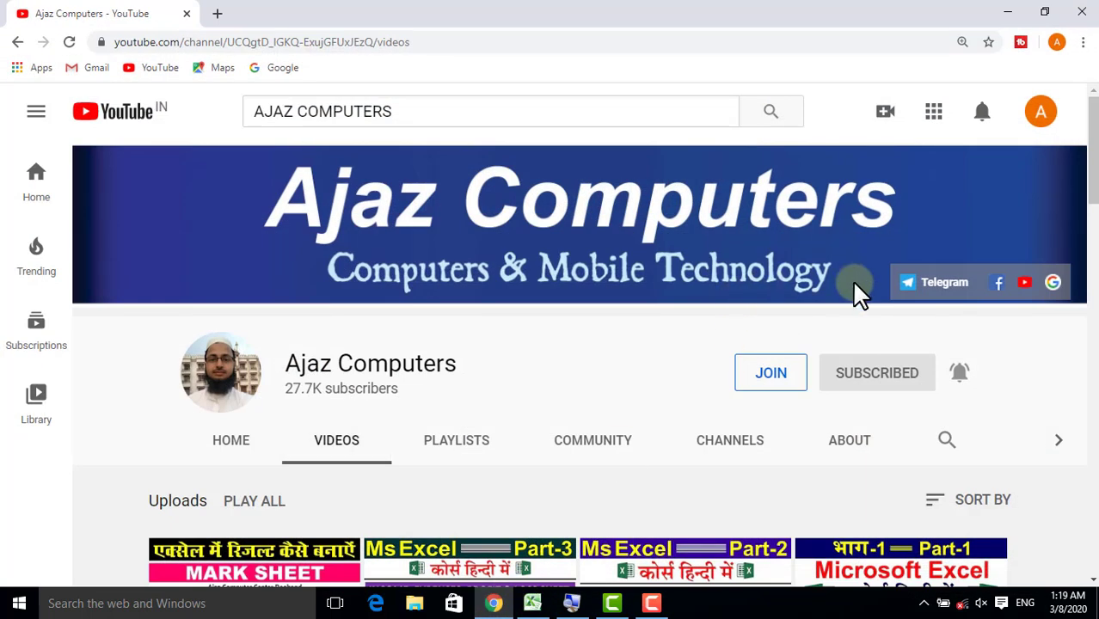